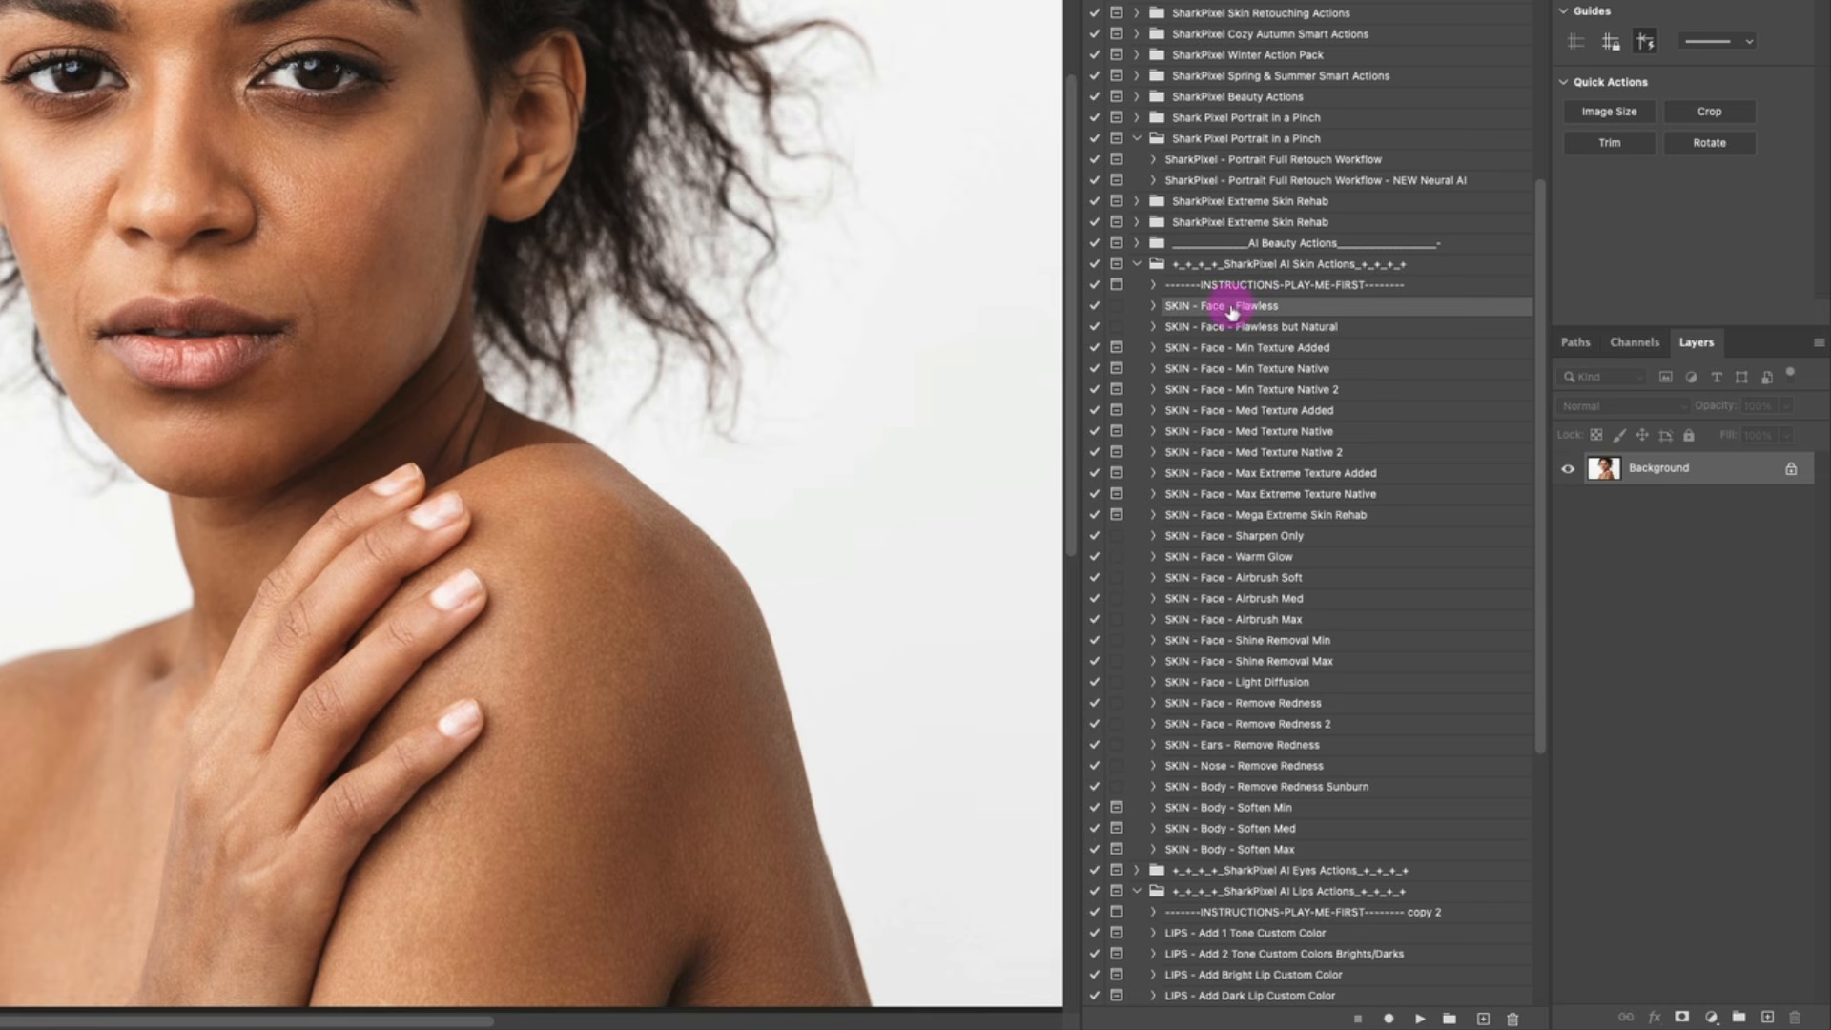
Step: Run the "SKIN - Face - Flawless" action on the portrait and collapse the AI Skin Actions set
click(1420, 1018)
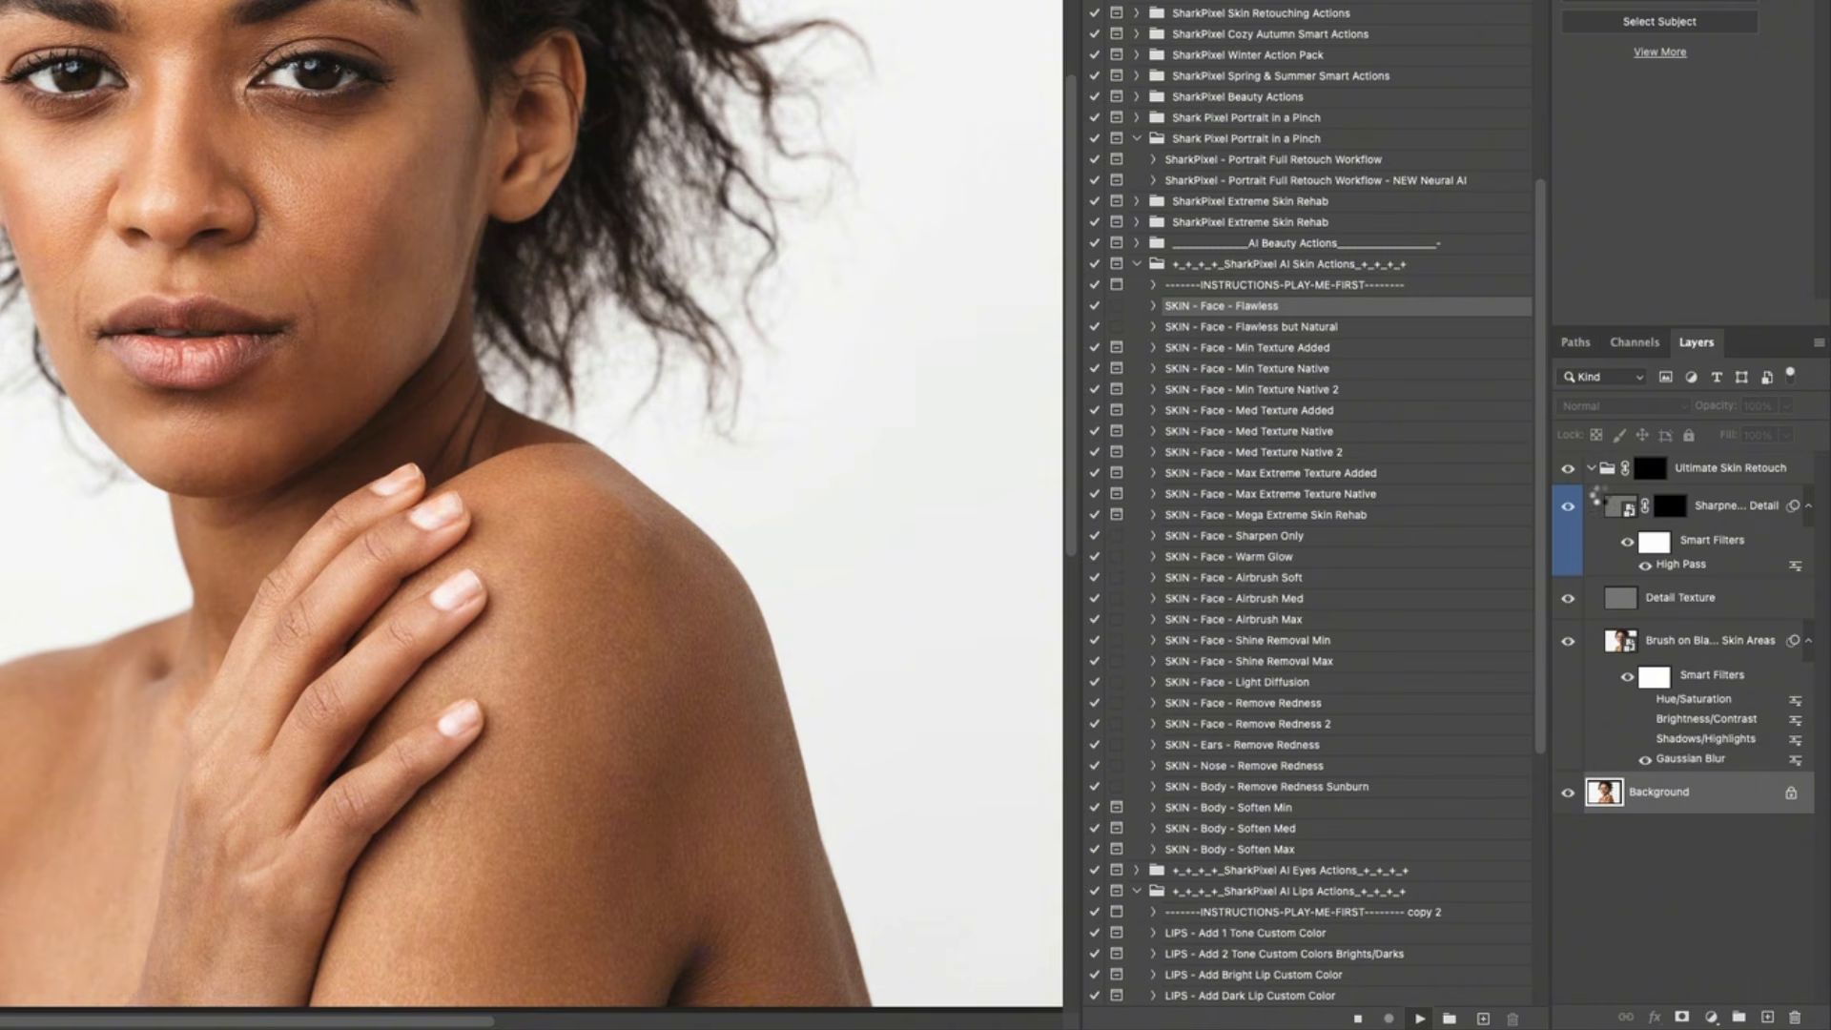
click(1137, 266)
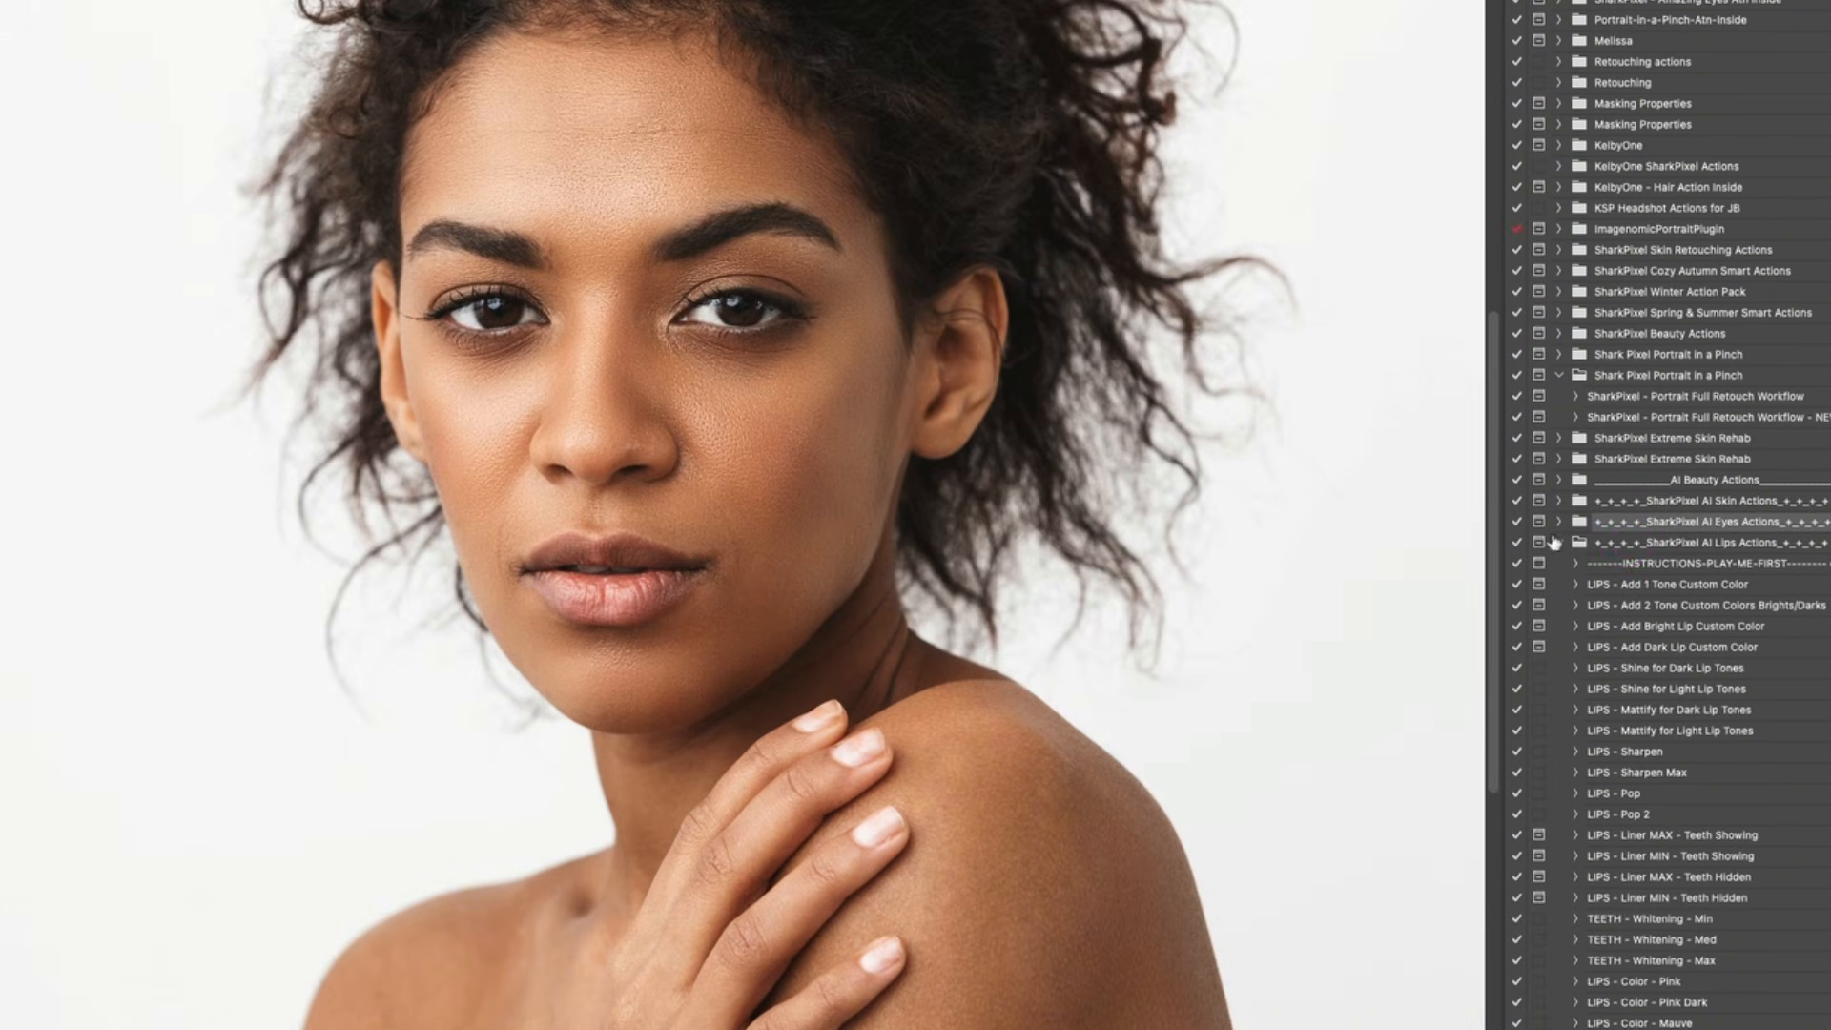
Step: Expand the AI Eyes Actions set in place of the Lips set and apply the "EYES - Iris - Internal Illumination" action
click(1559, 542)
click(1559, 522)
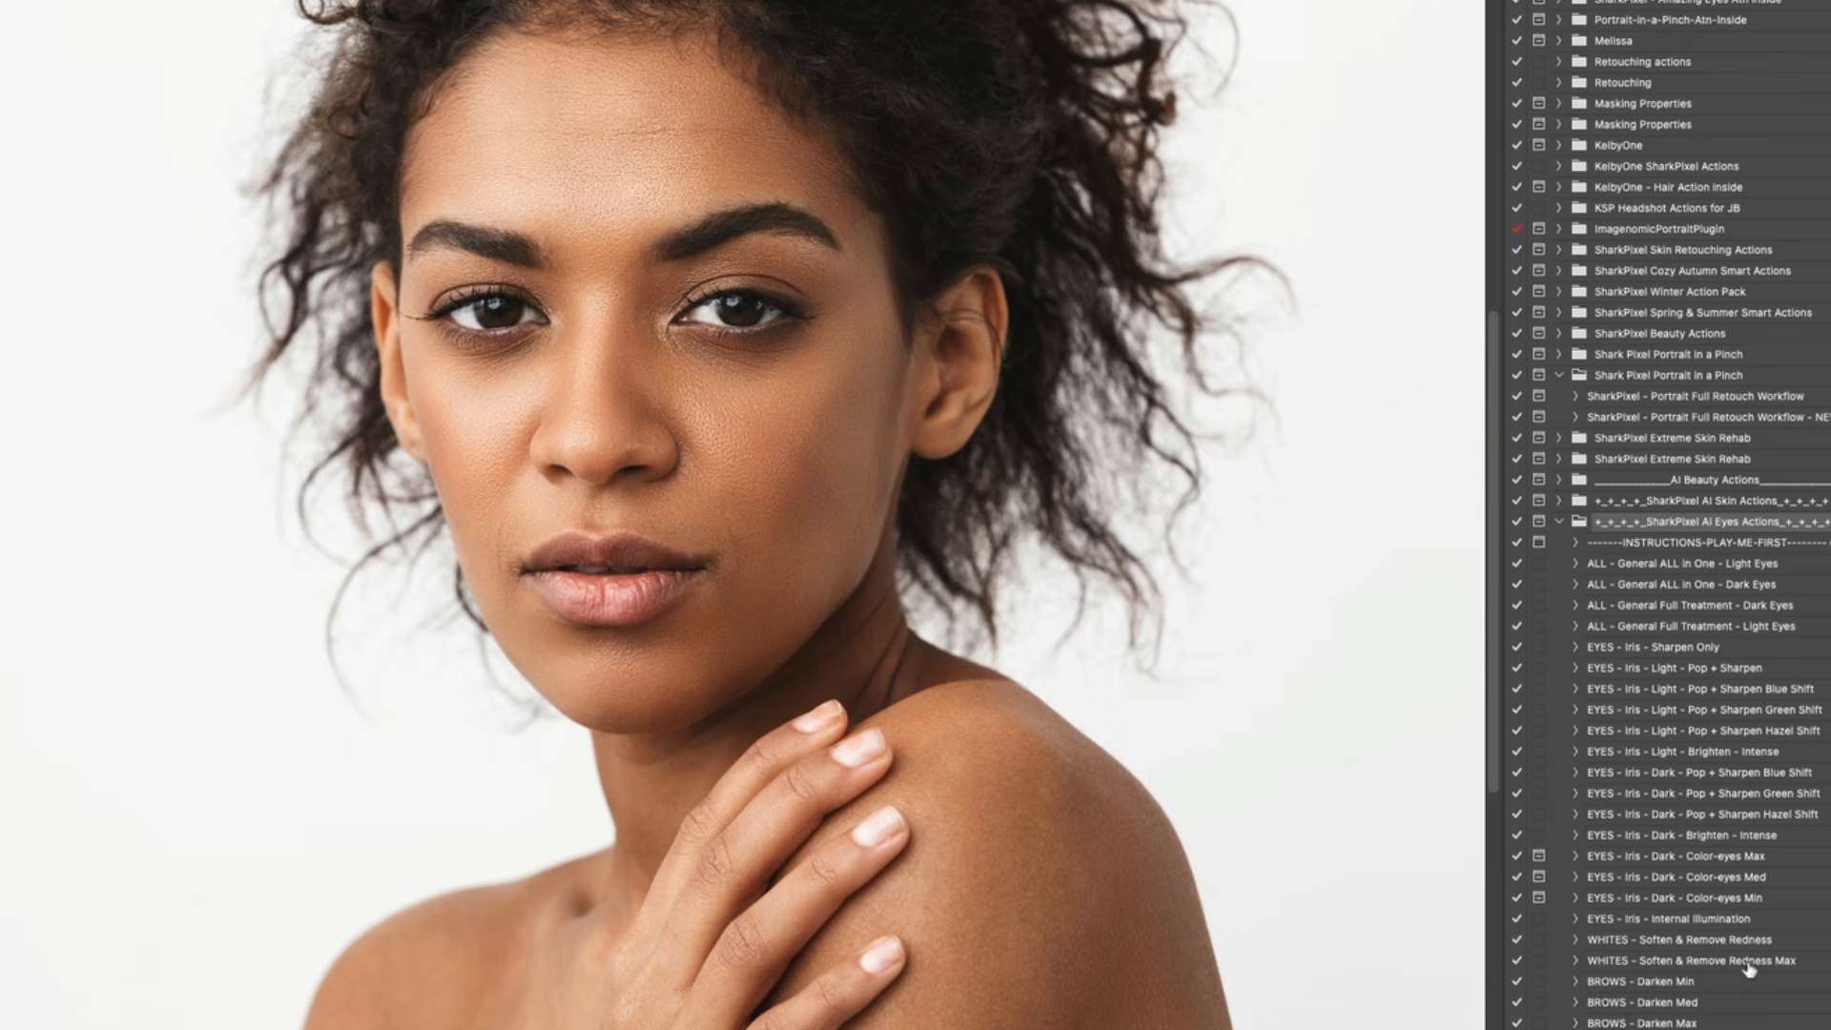
click(1692, 919)
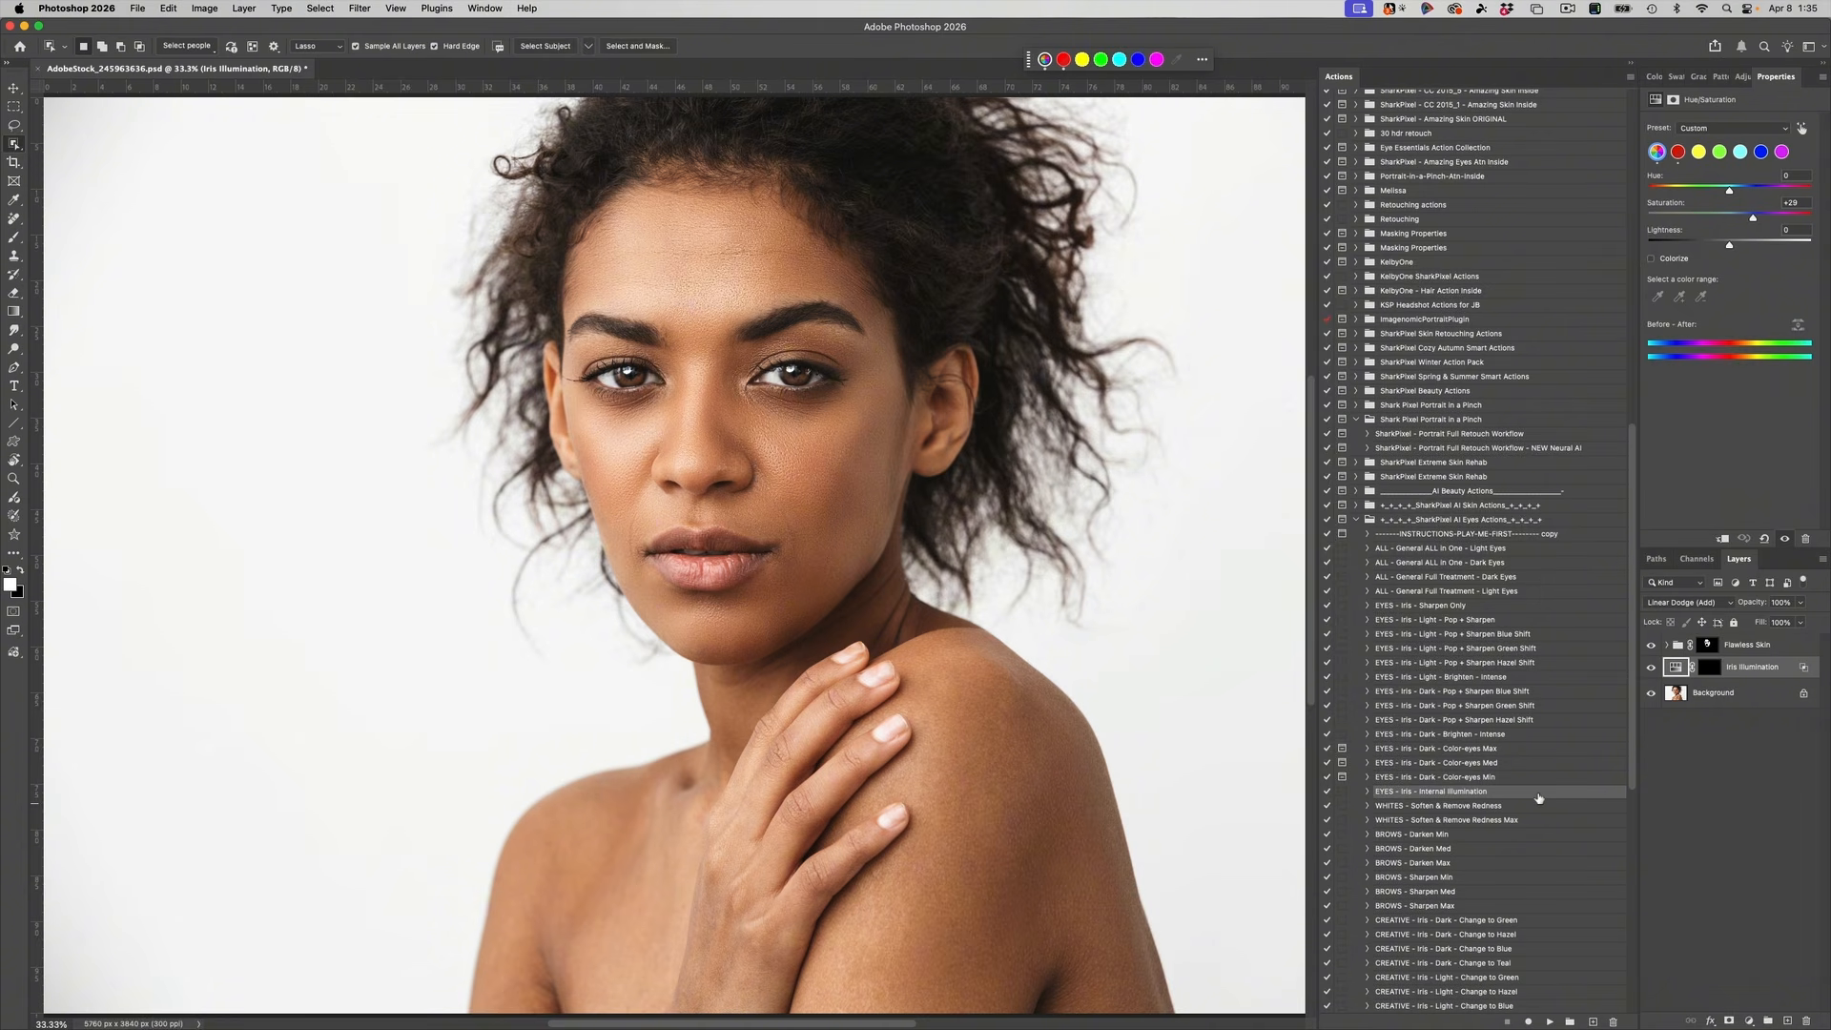
Step: Run the "LIPS - Color - Mauve Dark" action from the AI Lips Actions set on the Background layer
scroll(1490, 751, down, 6)
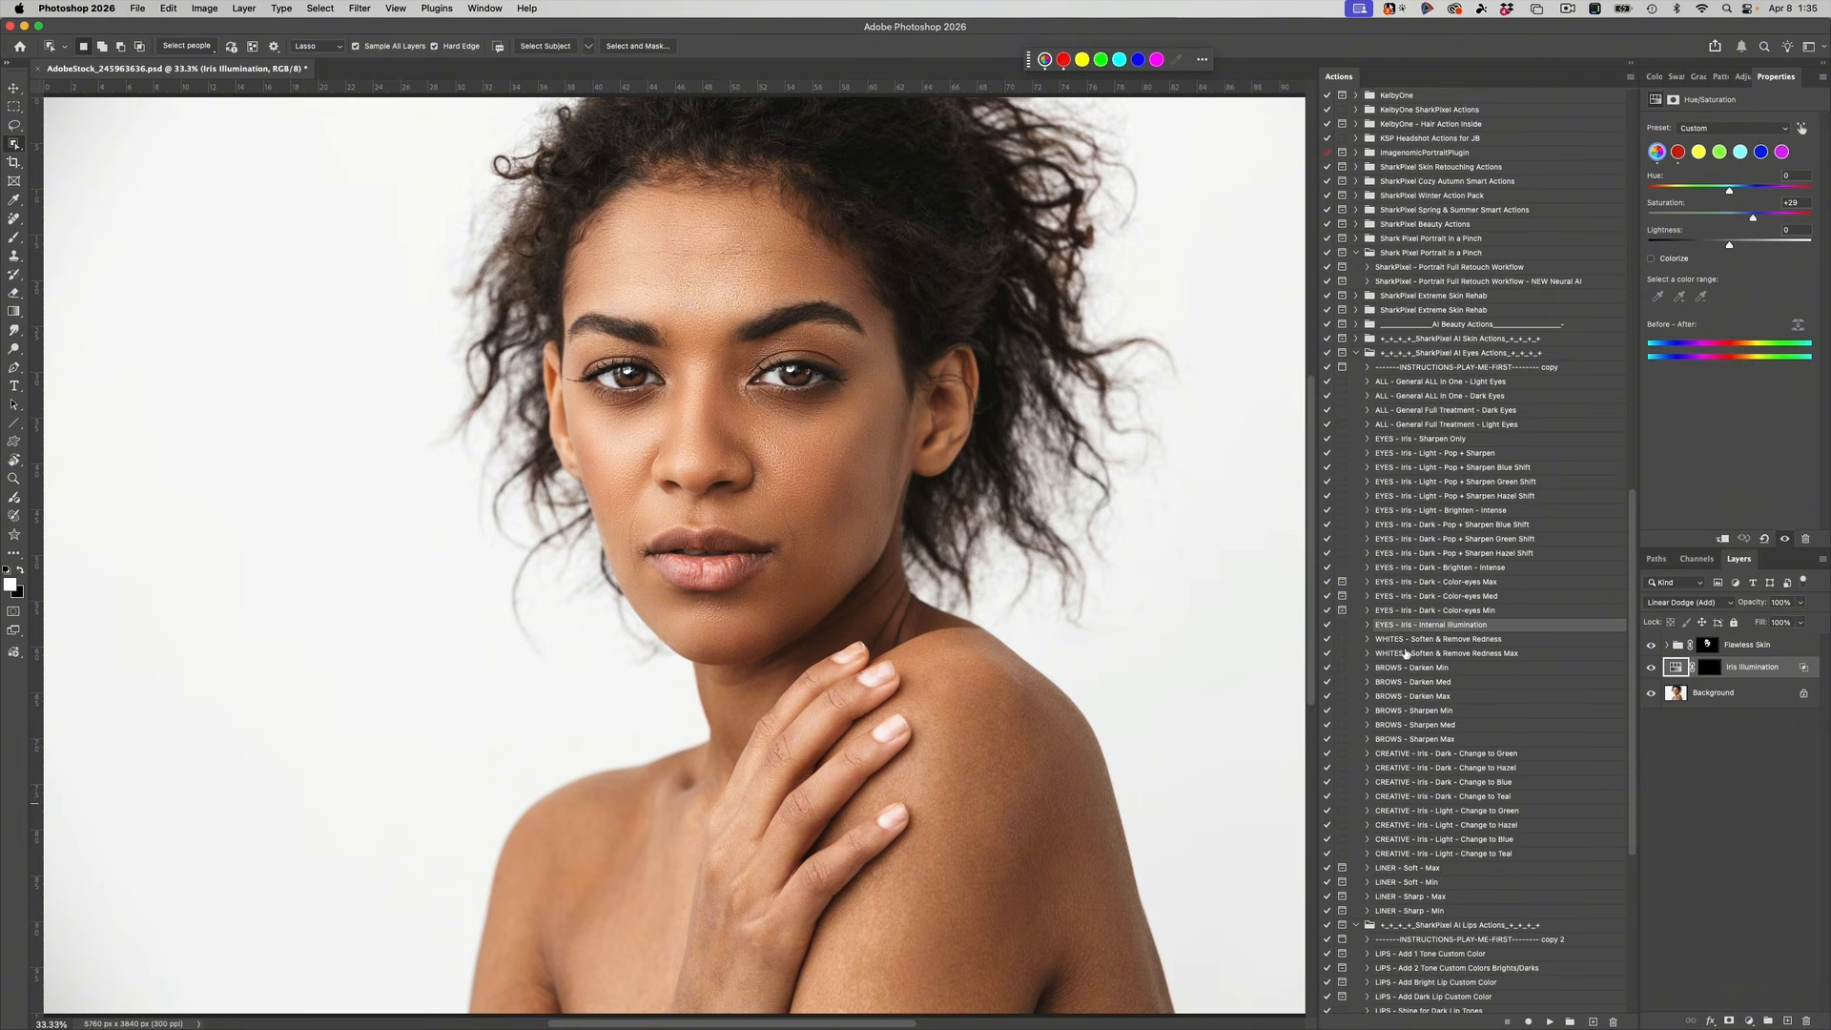
click(1357, 354)
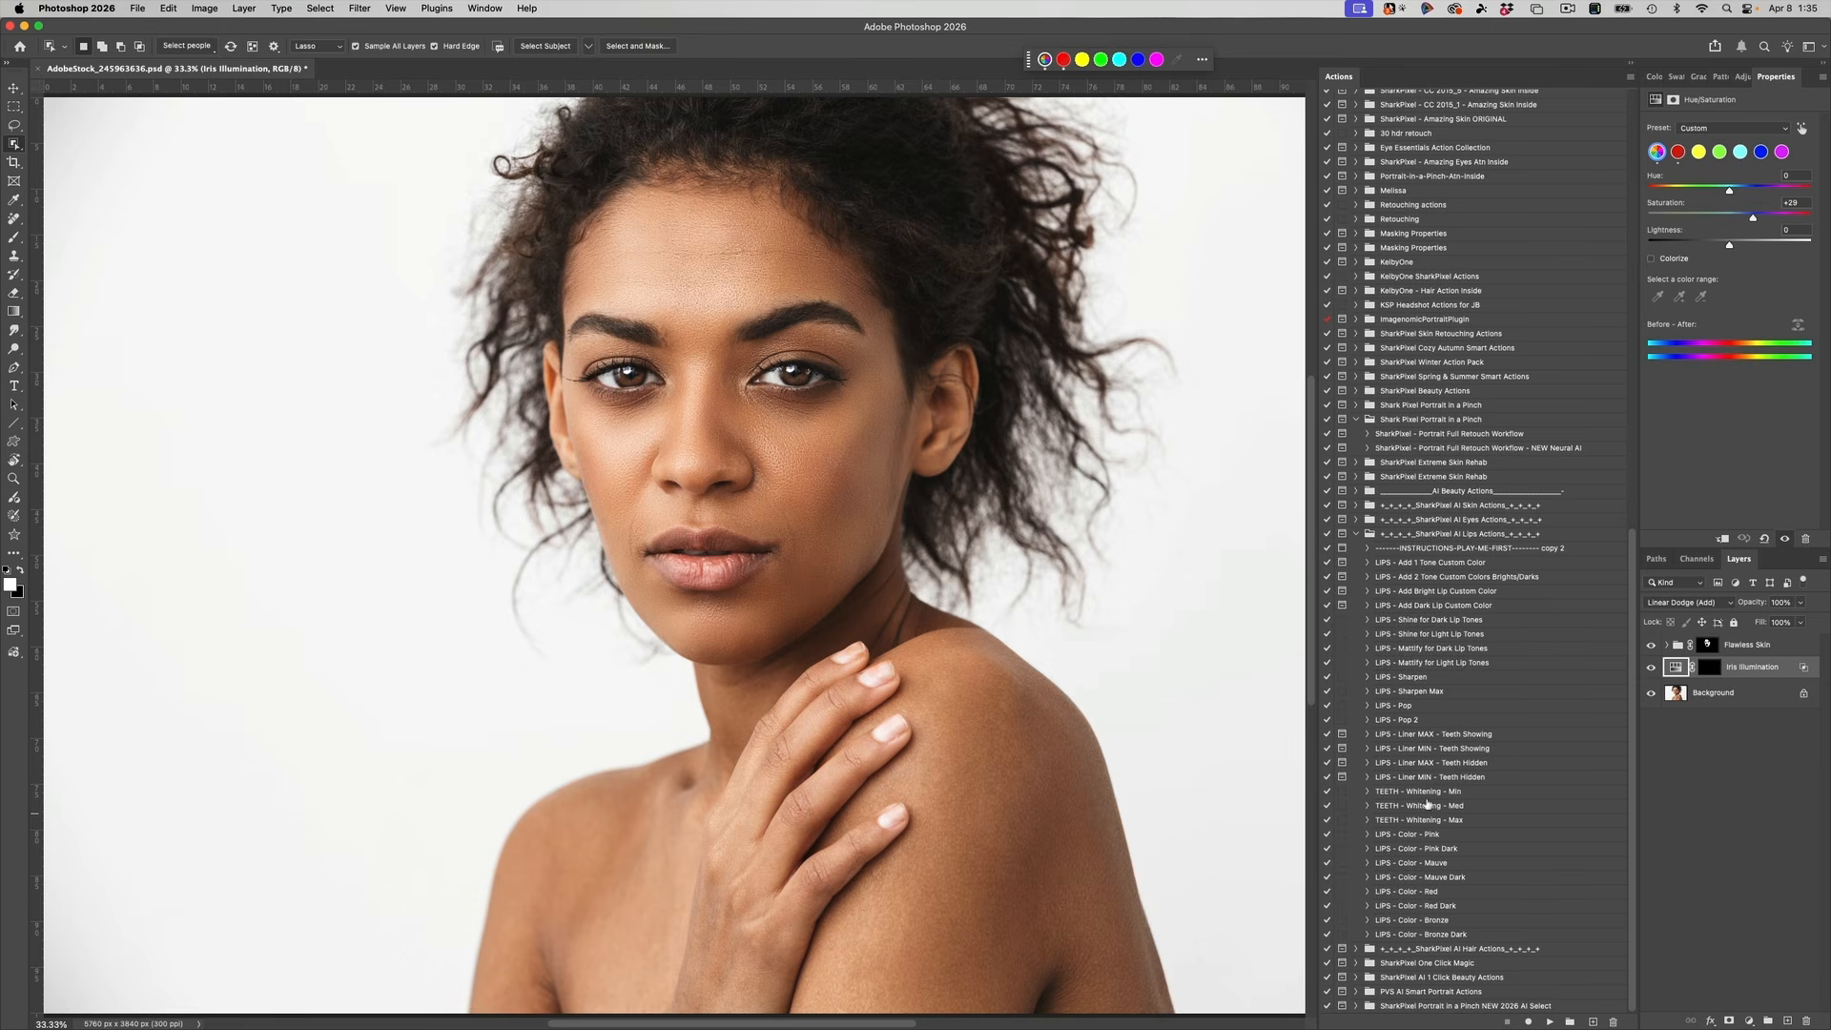
click(1427, 877)
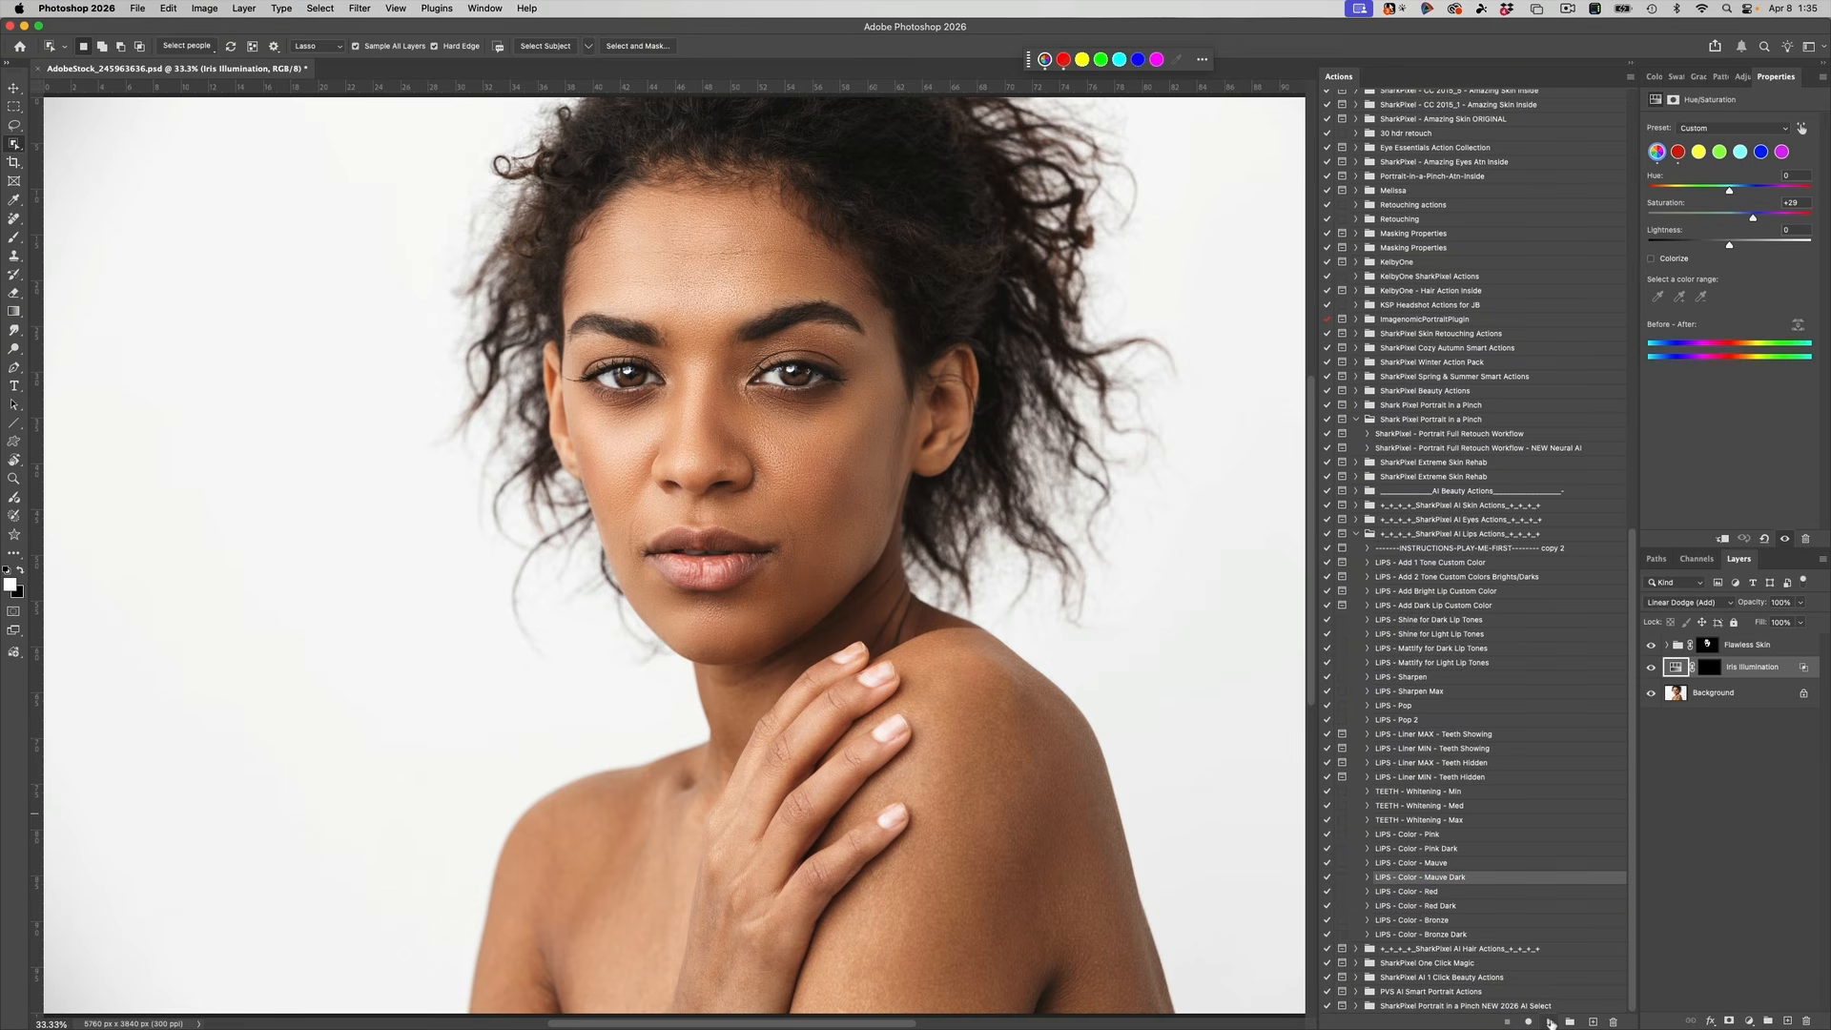
click(1730, 697)
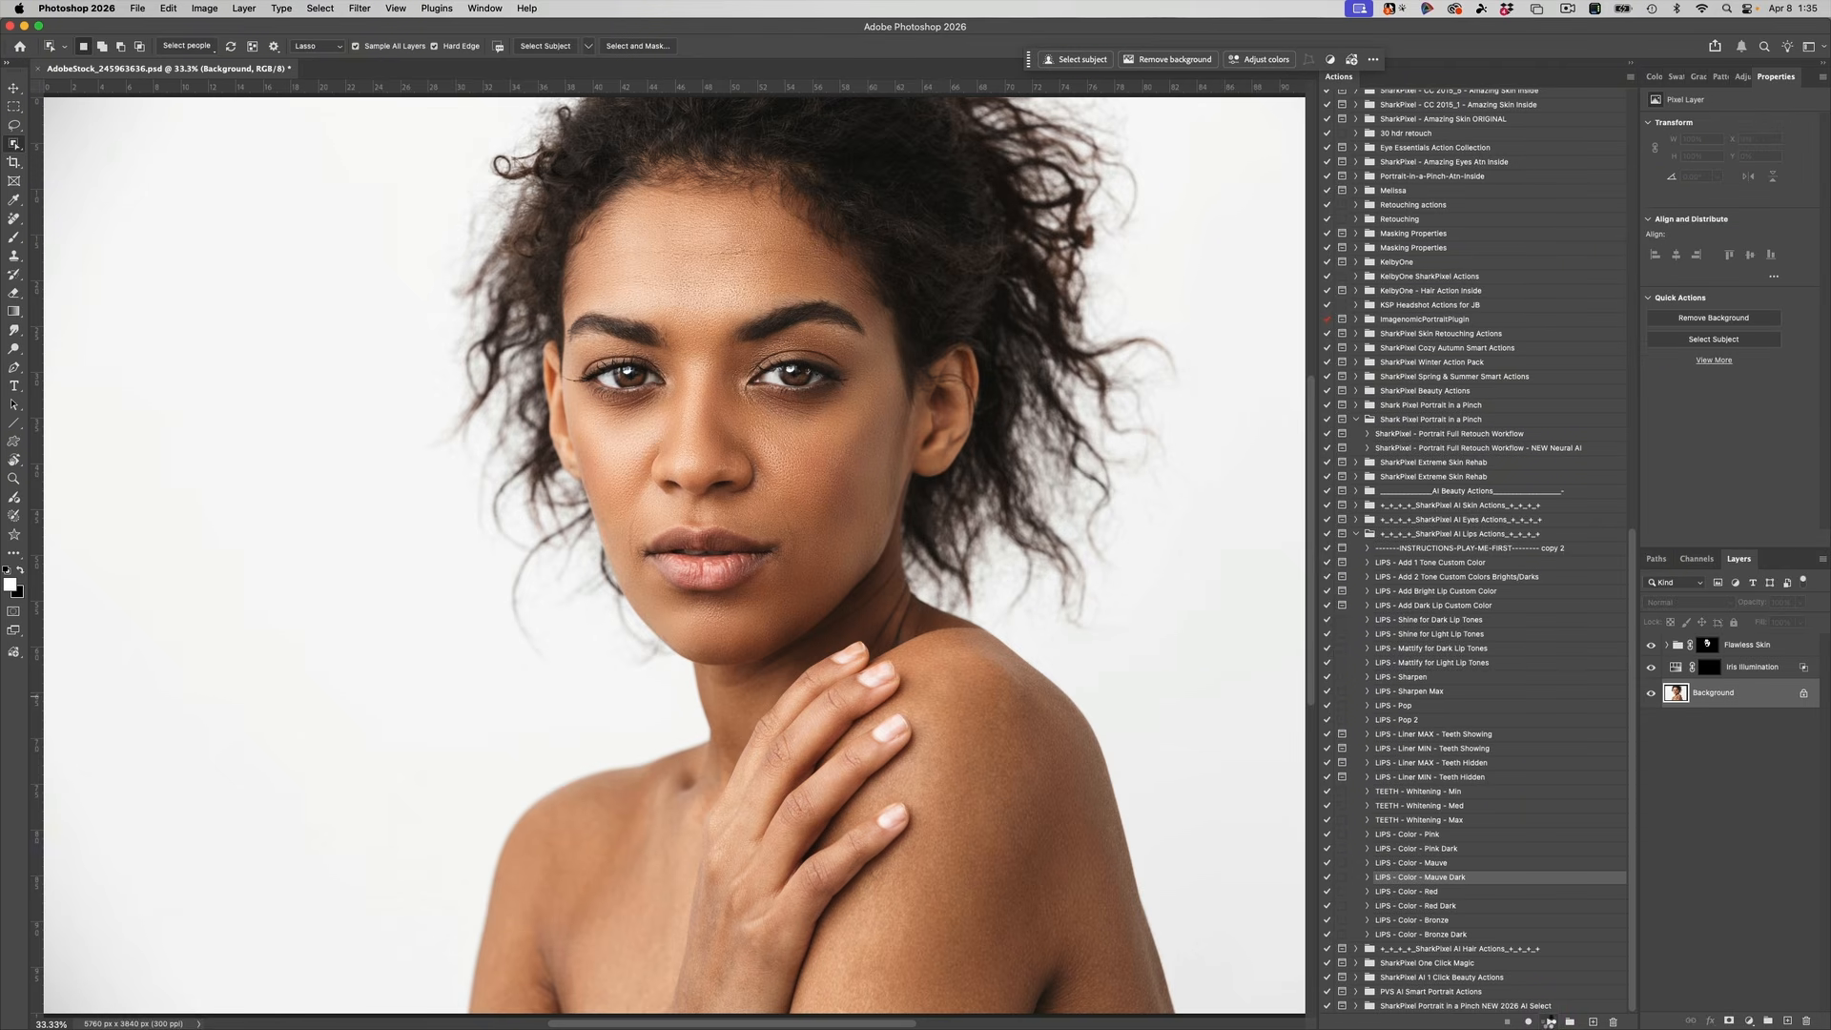
click(1549, 1021)
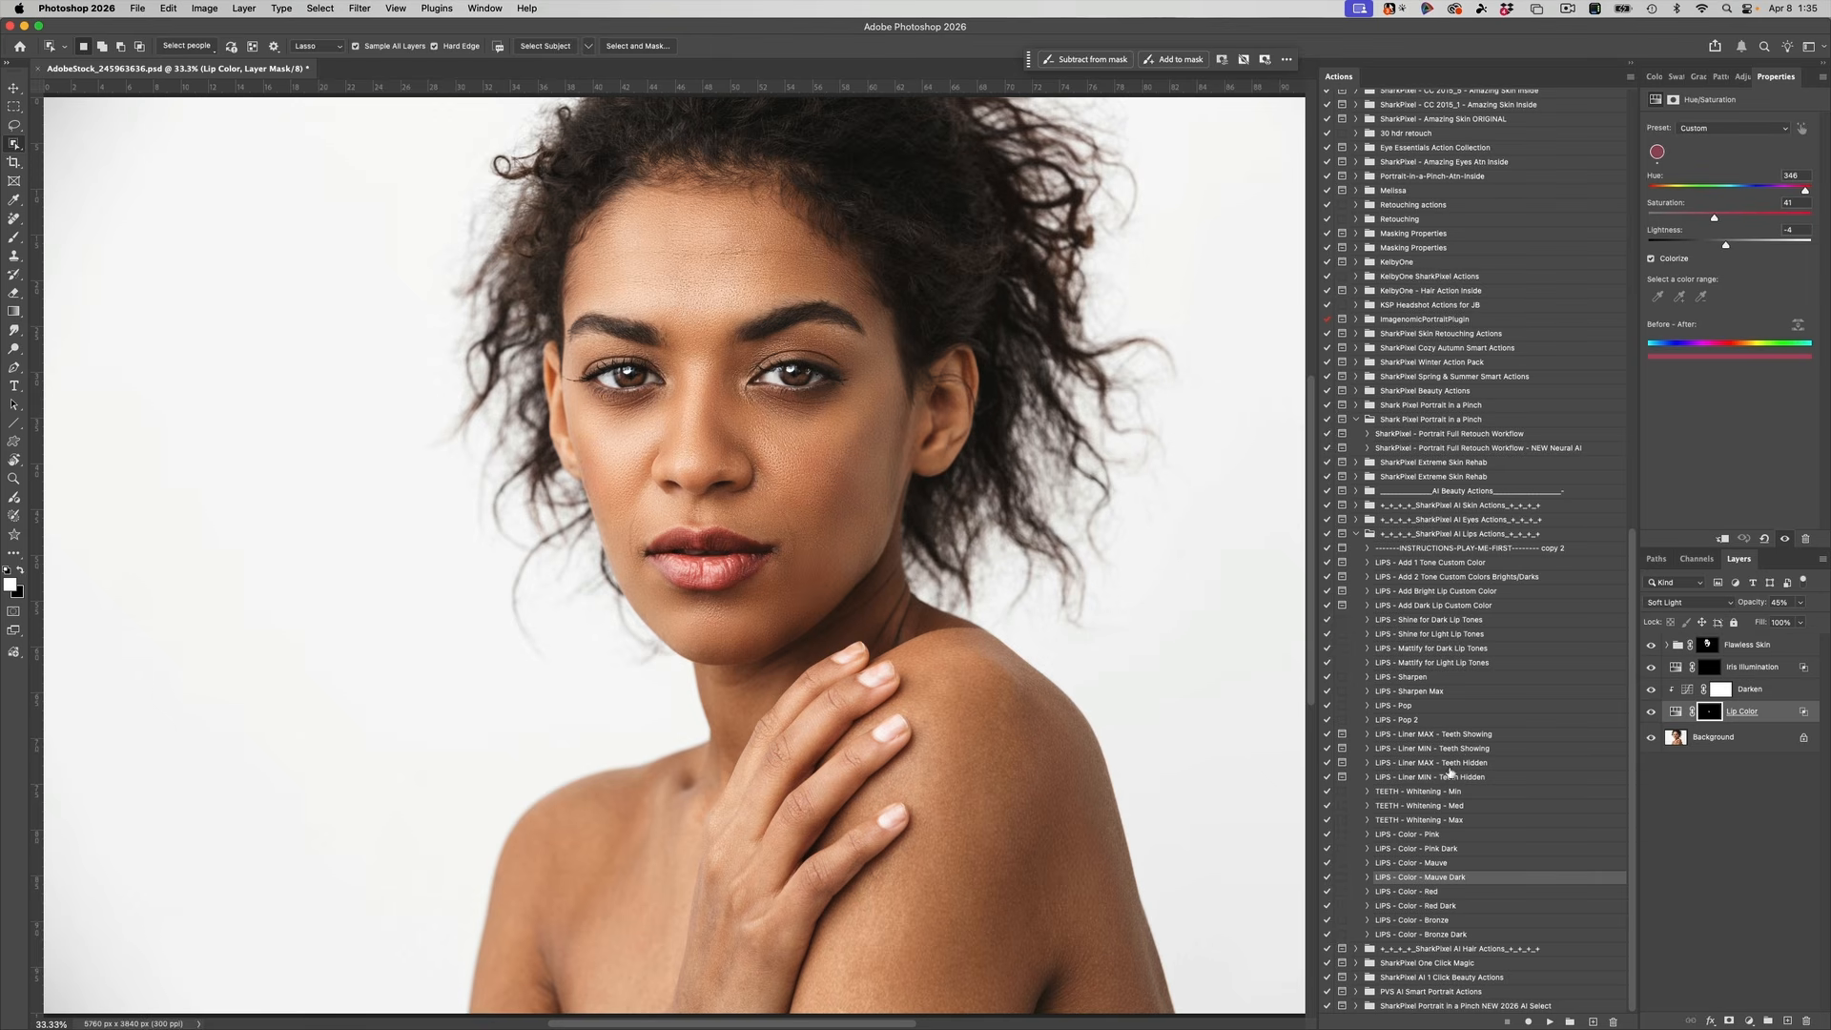
Step: Run the "LIPS - Liner MIN - Teeth Hidden" action on the Background layer and continue past its message
click(1467, 777)
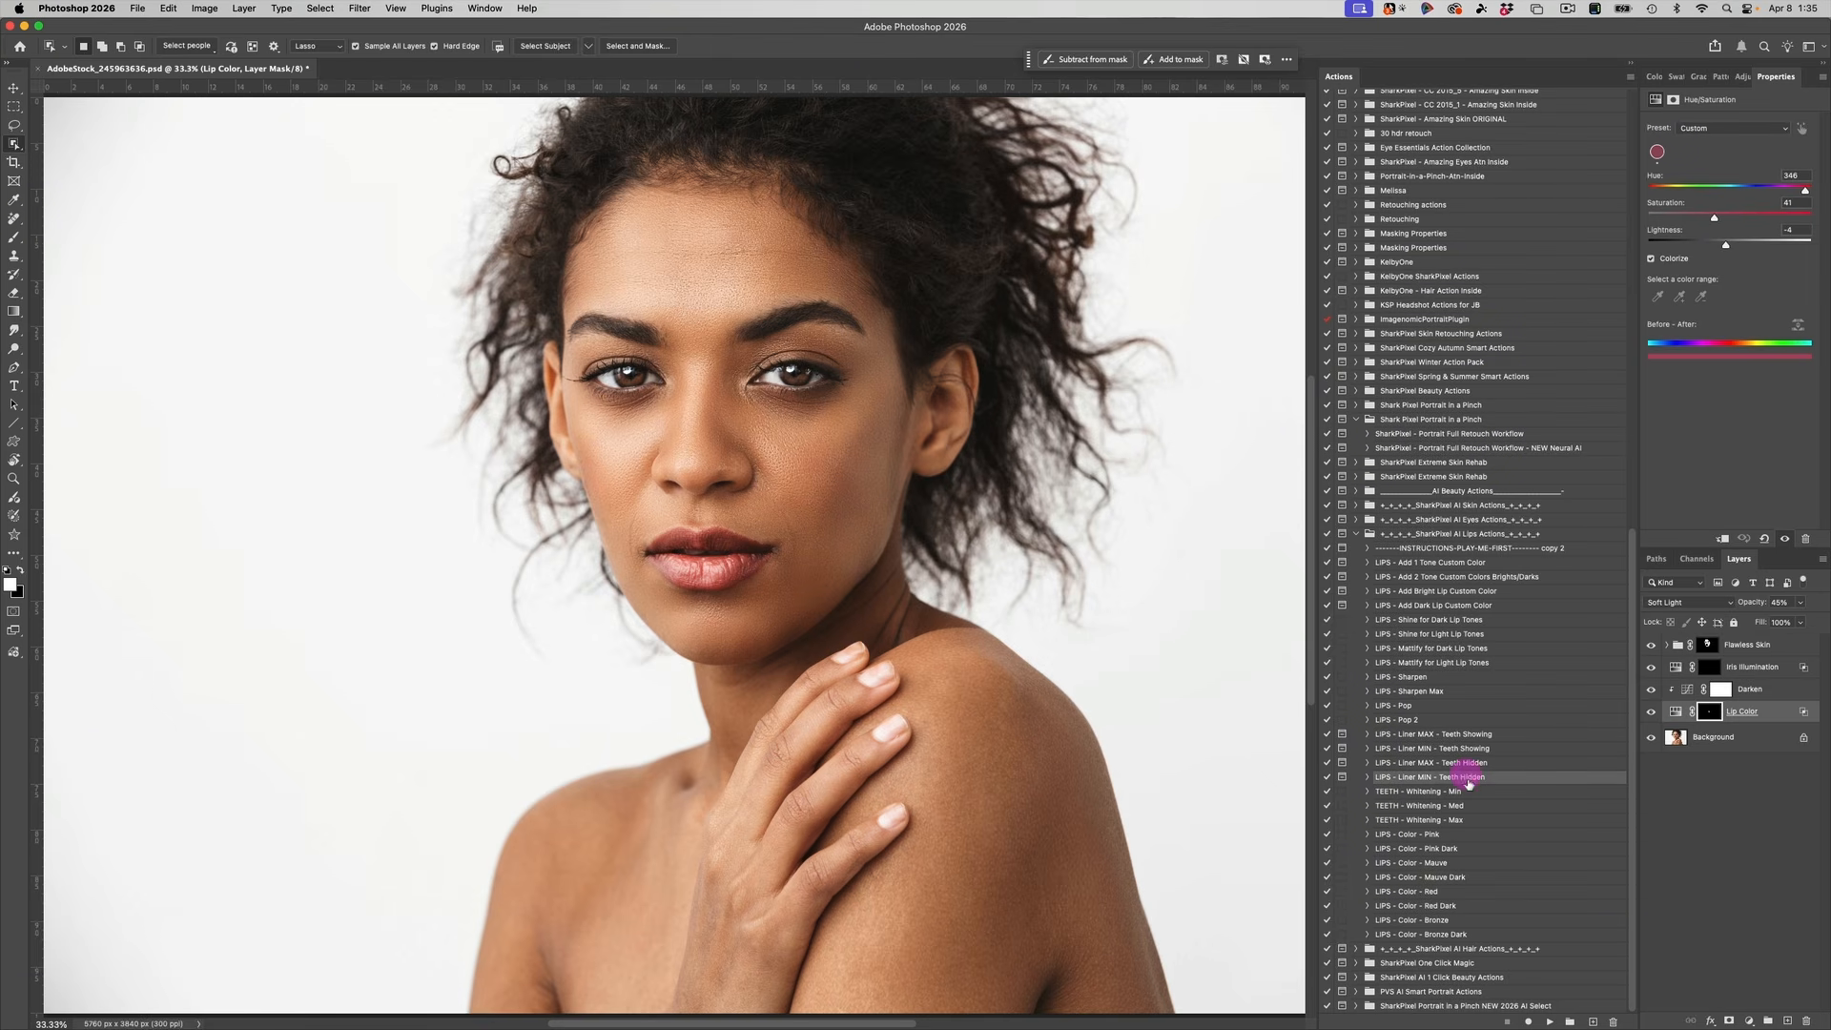
click(1707, 741)
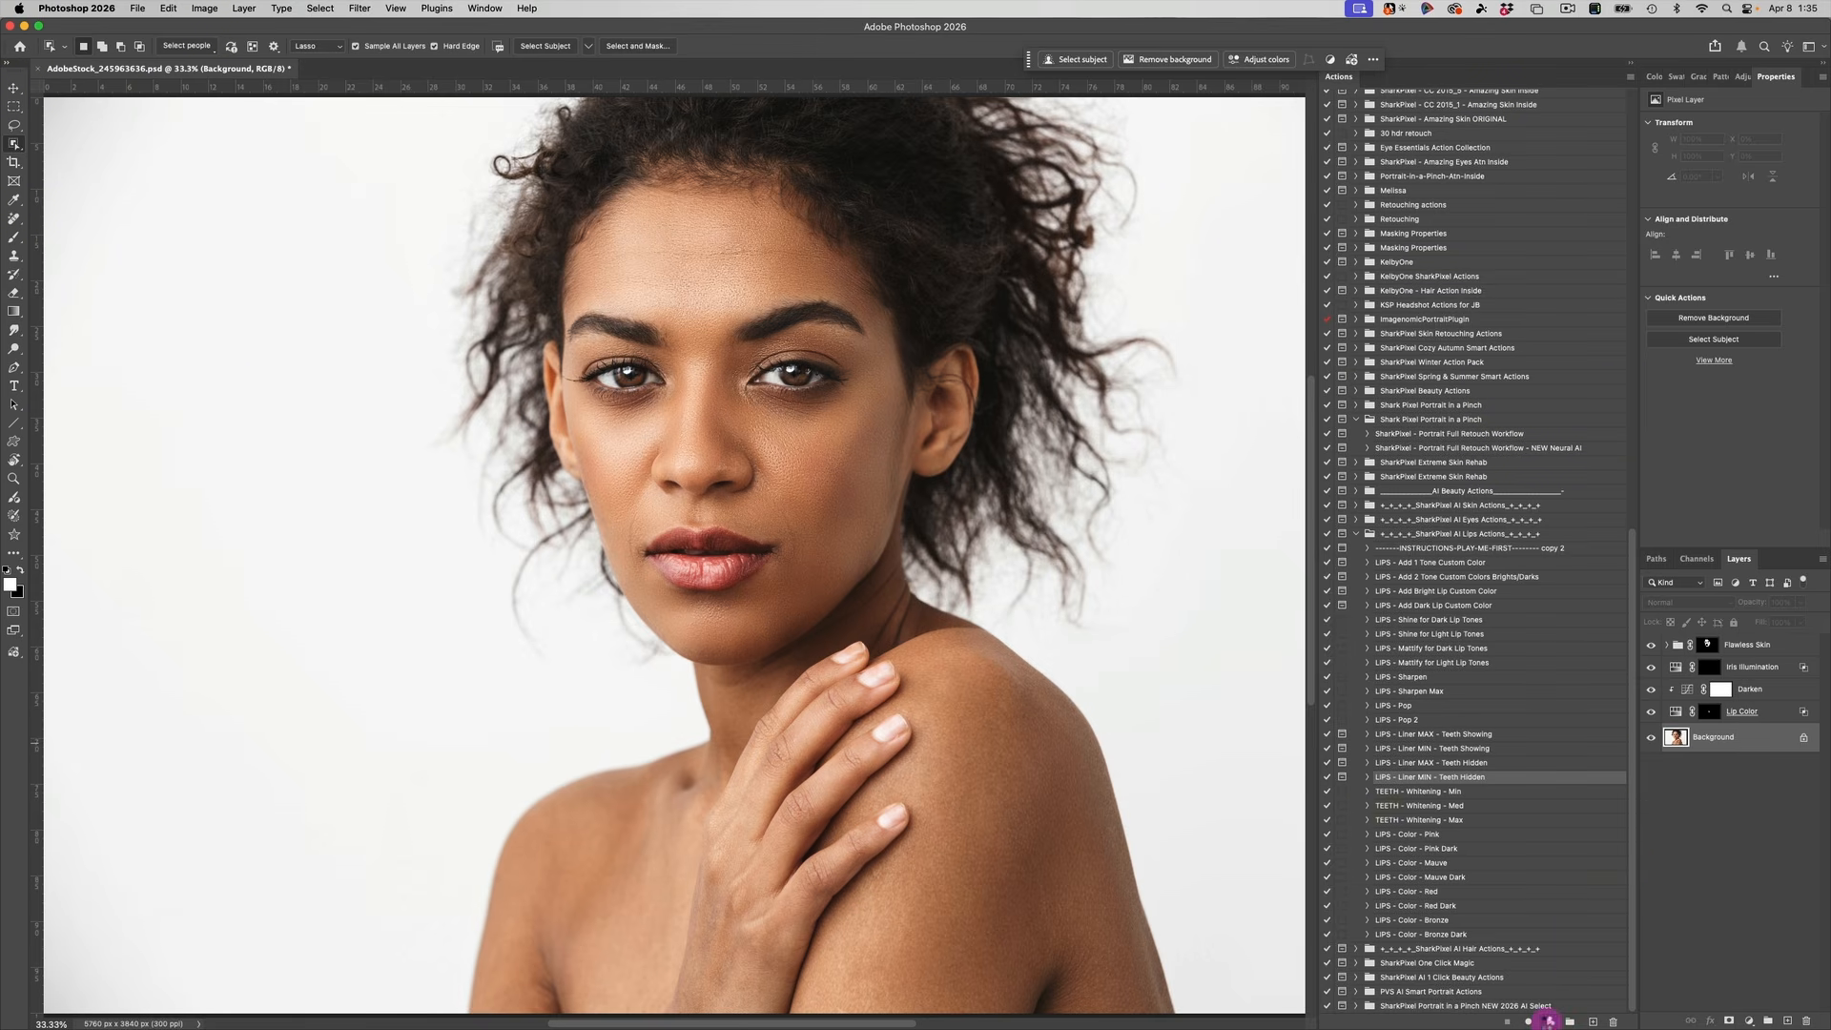
click(1547, 1022)
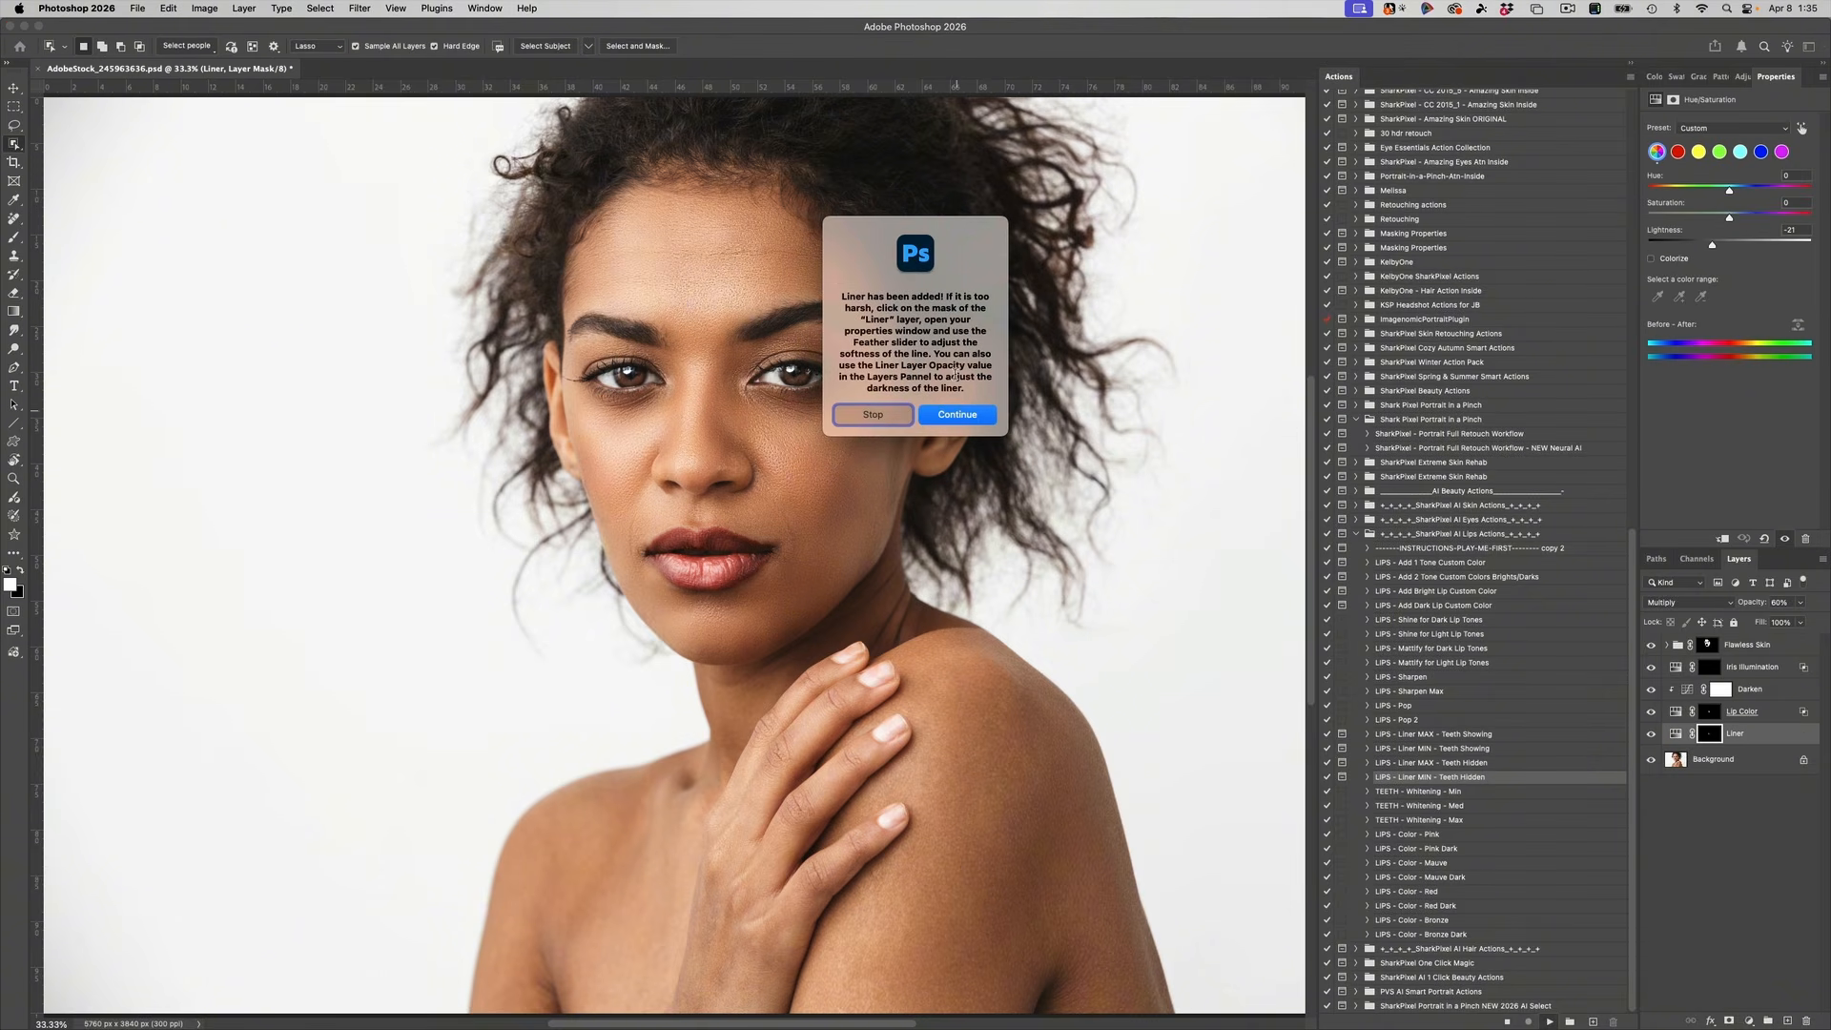
click(965, 415)
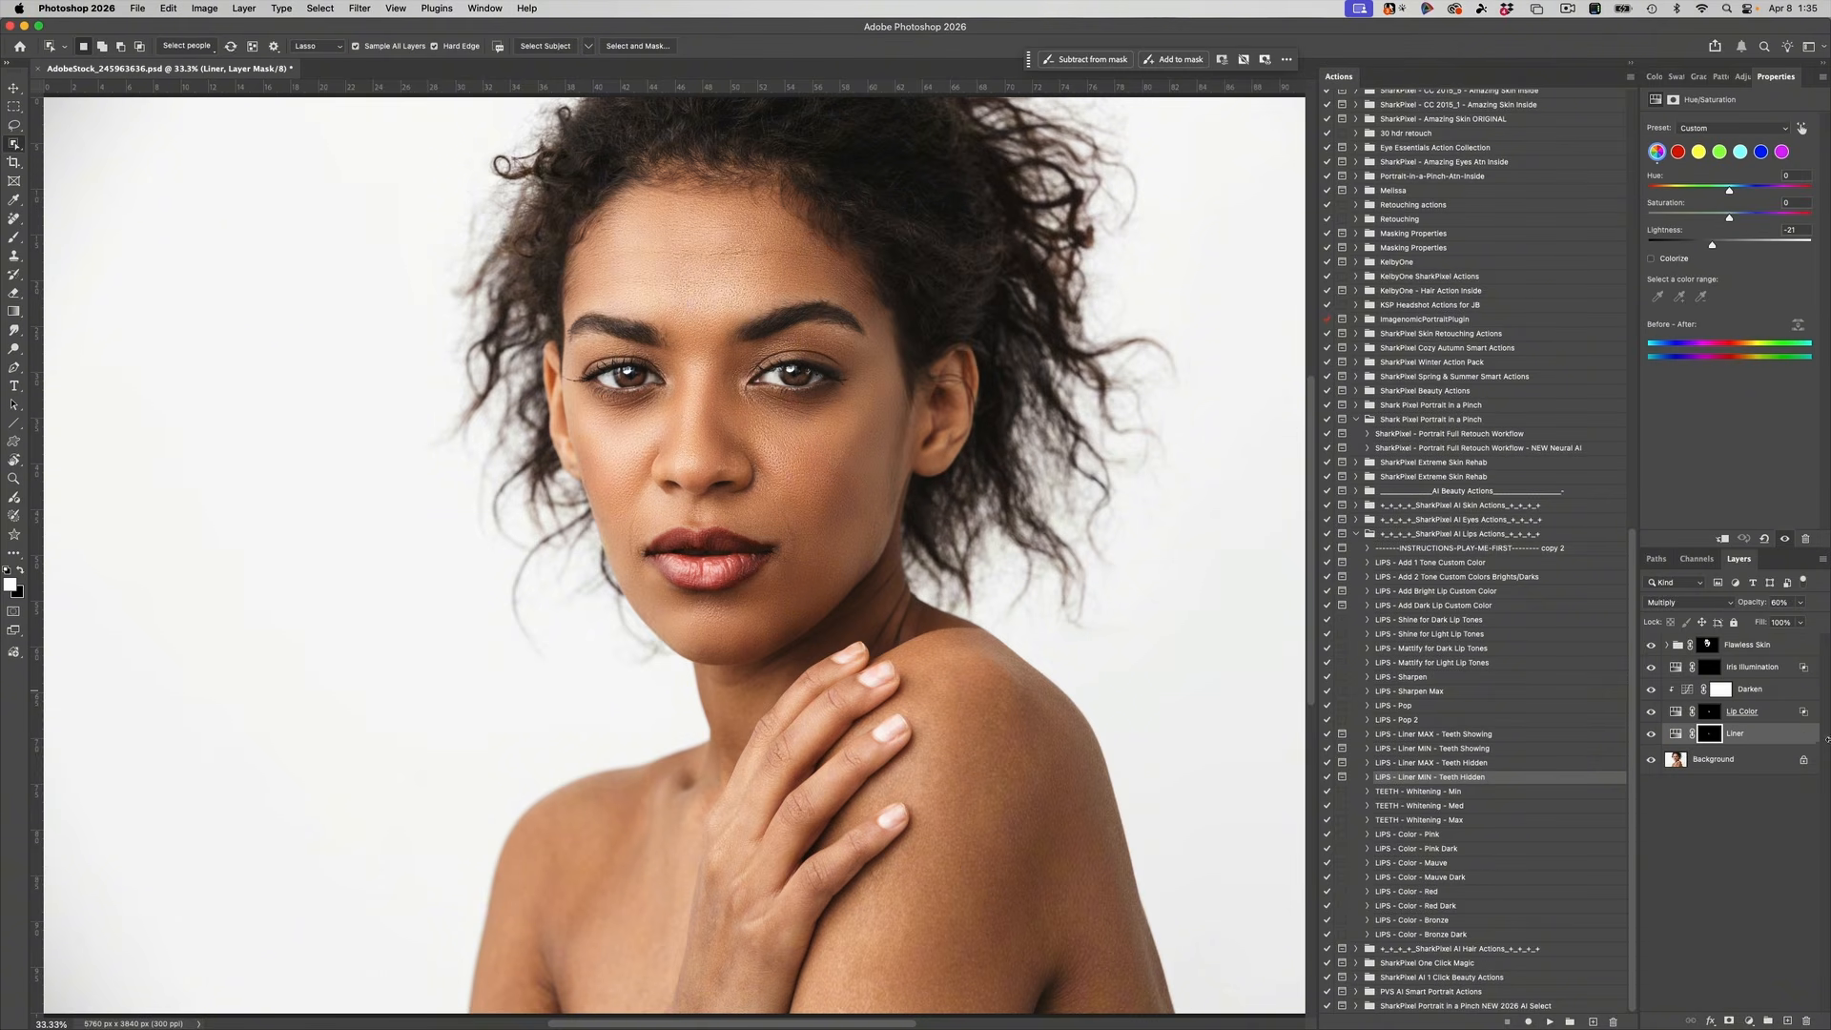
Step: Compare the retouched portrait with the original by temporarily showing only the Background layer
key(alt)
alt+click(1650, 760)
alt+click(1651, 759)
Step: With the Background layer active, use the Object Selection Tool's Select People option to show the detected person's selectable parts
click(1713, 763)
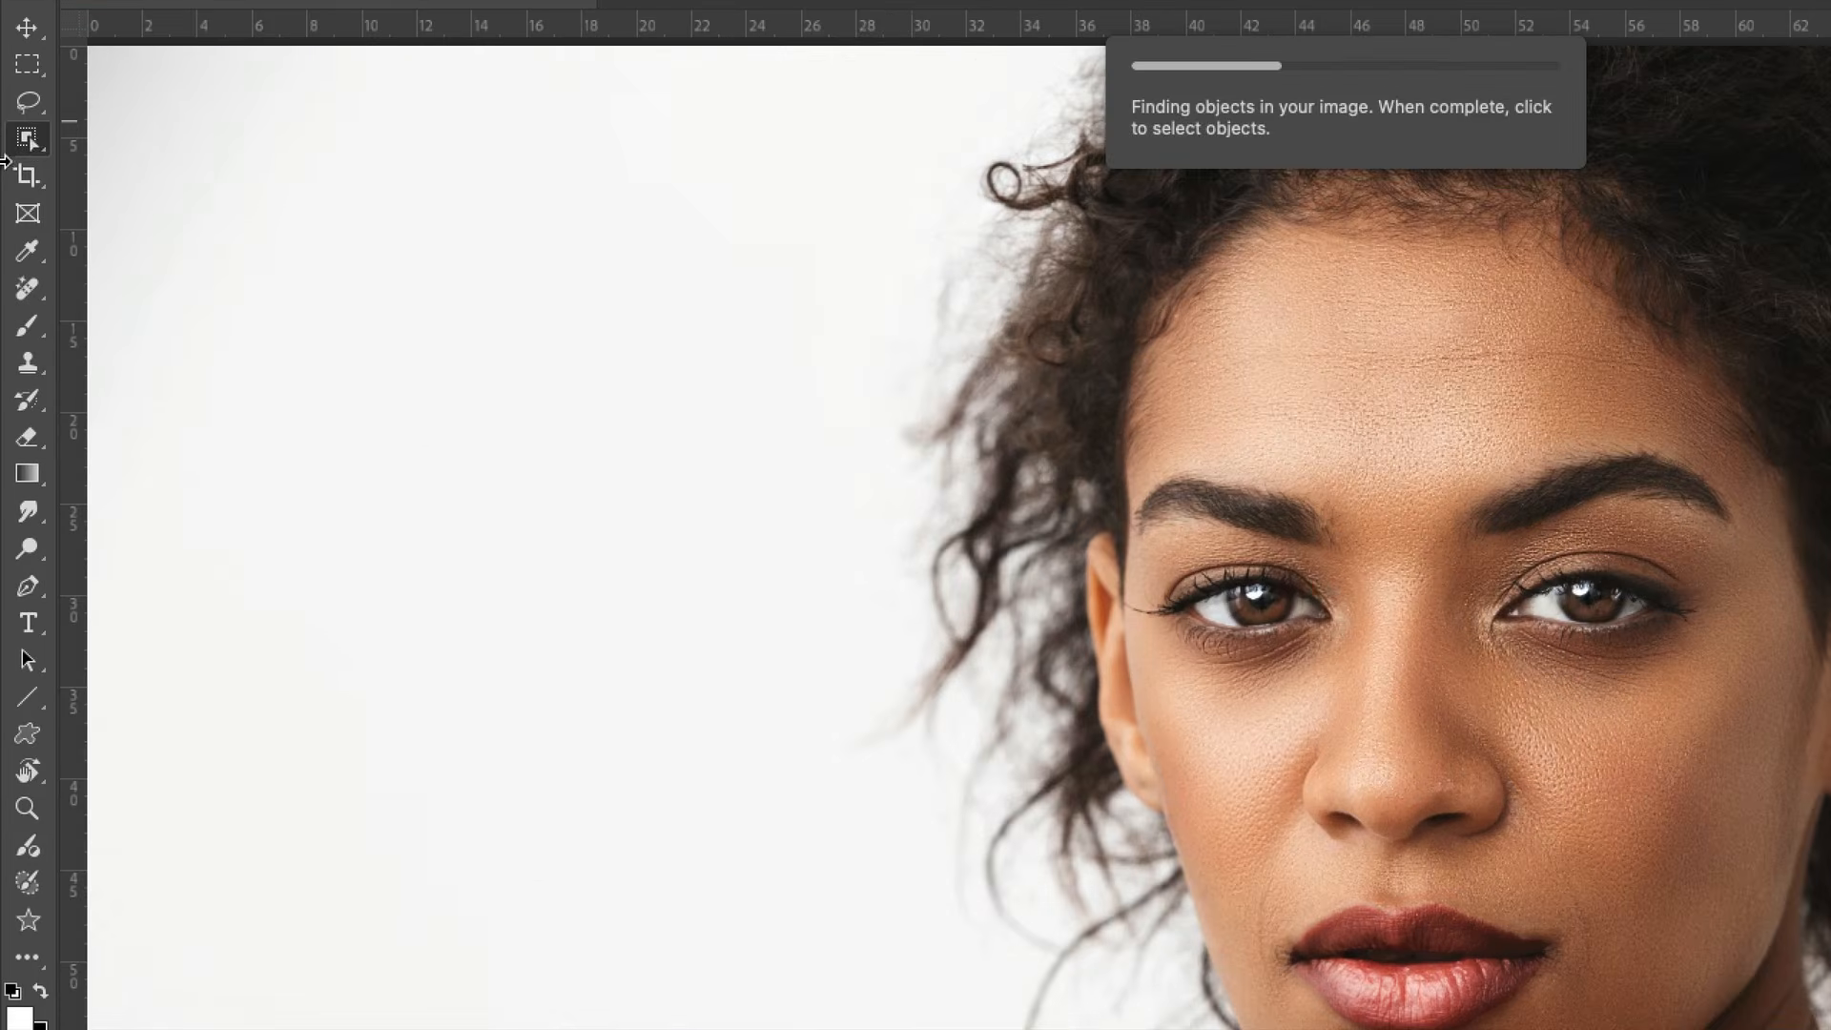
click(16, 144)
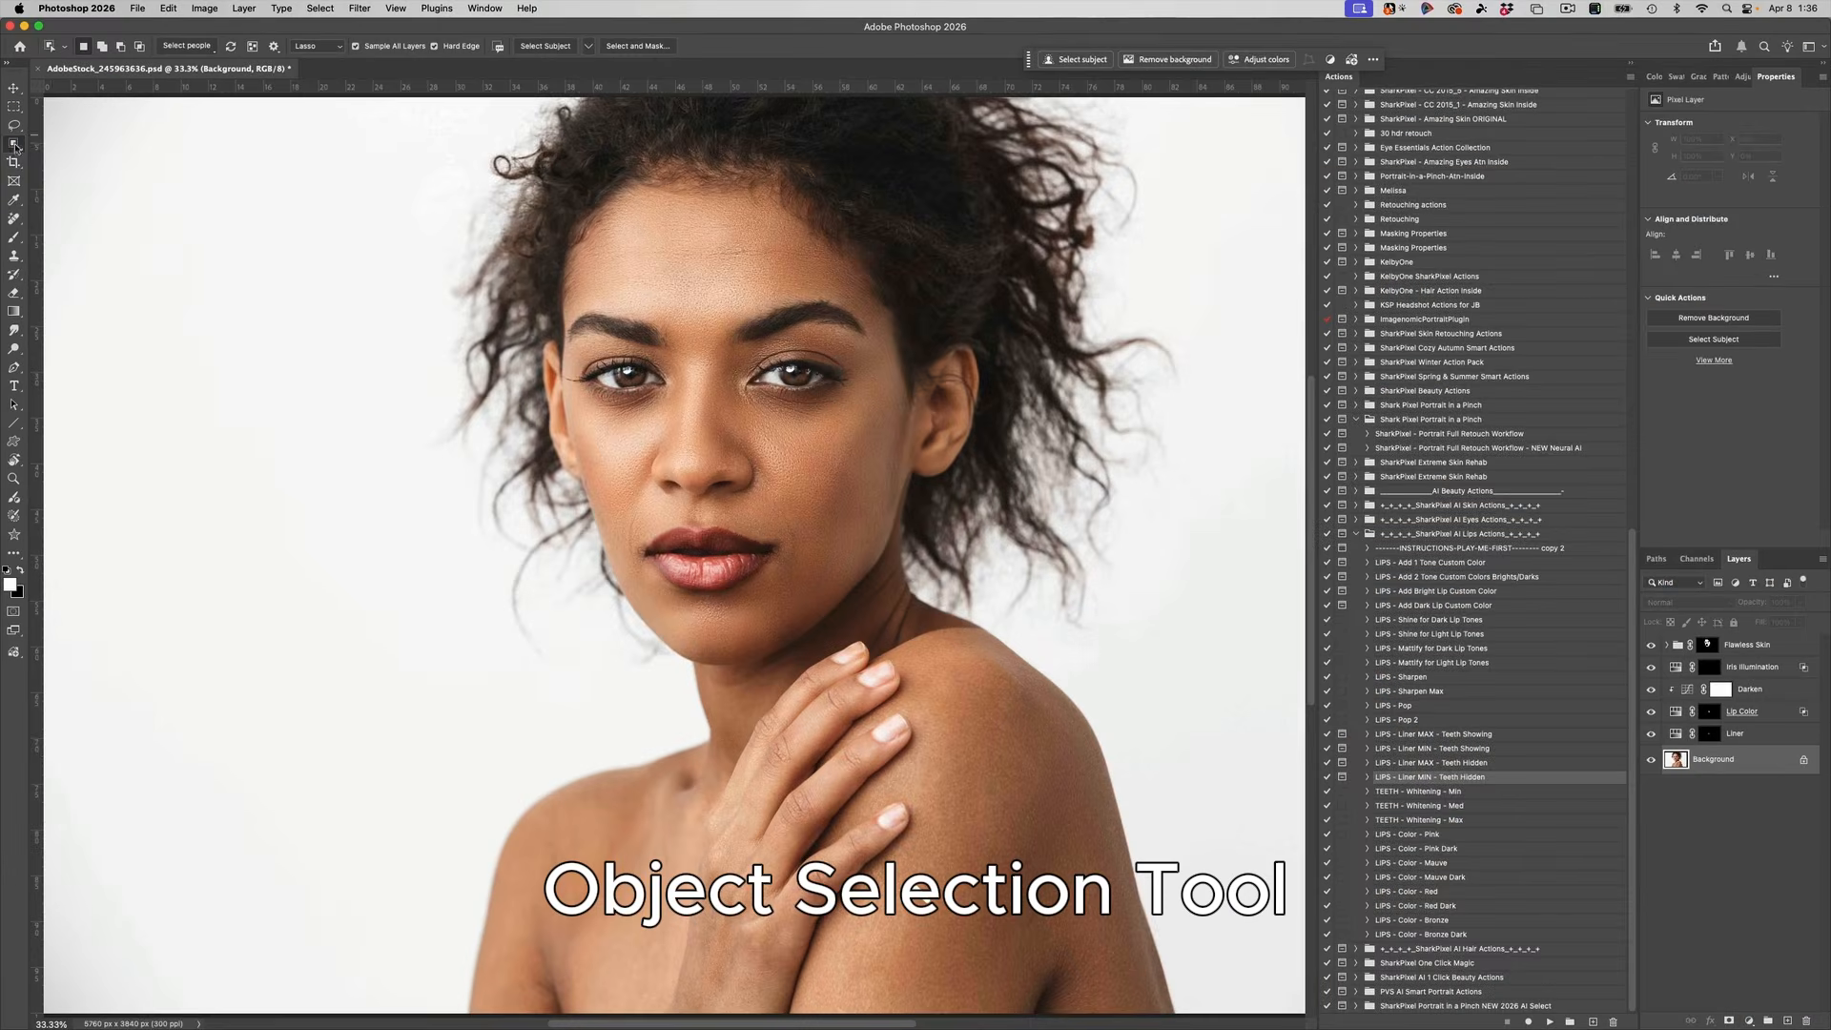
key(super+equal)
key(super+equal)
key(space)
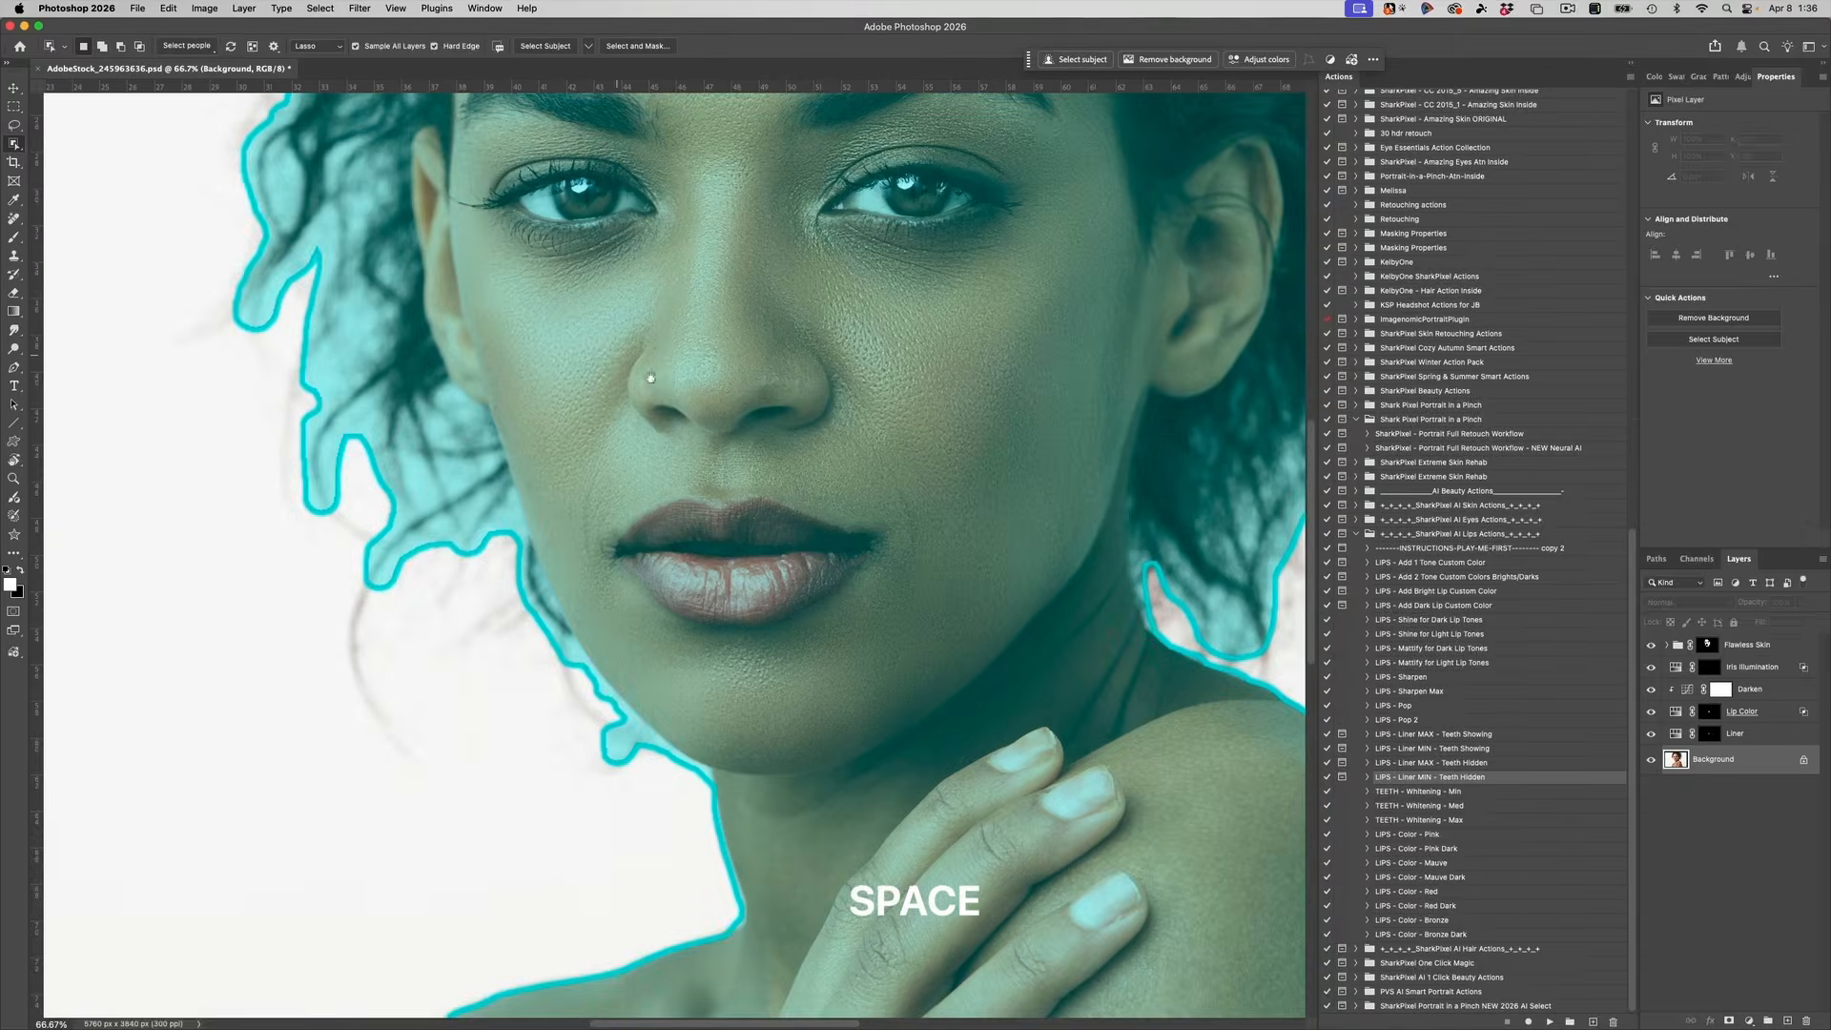
drag(652, 377, 334, 465)
key(super+minus)
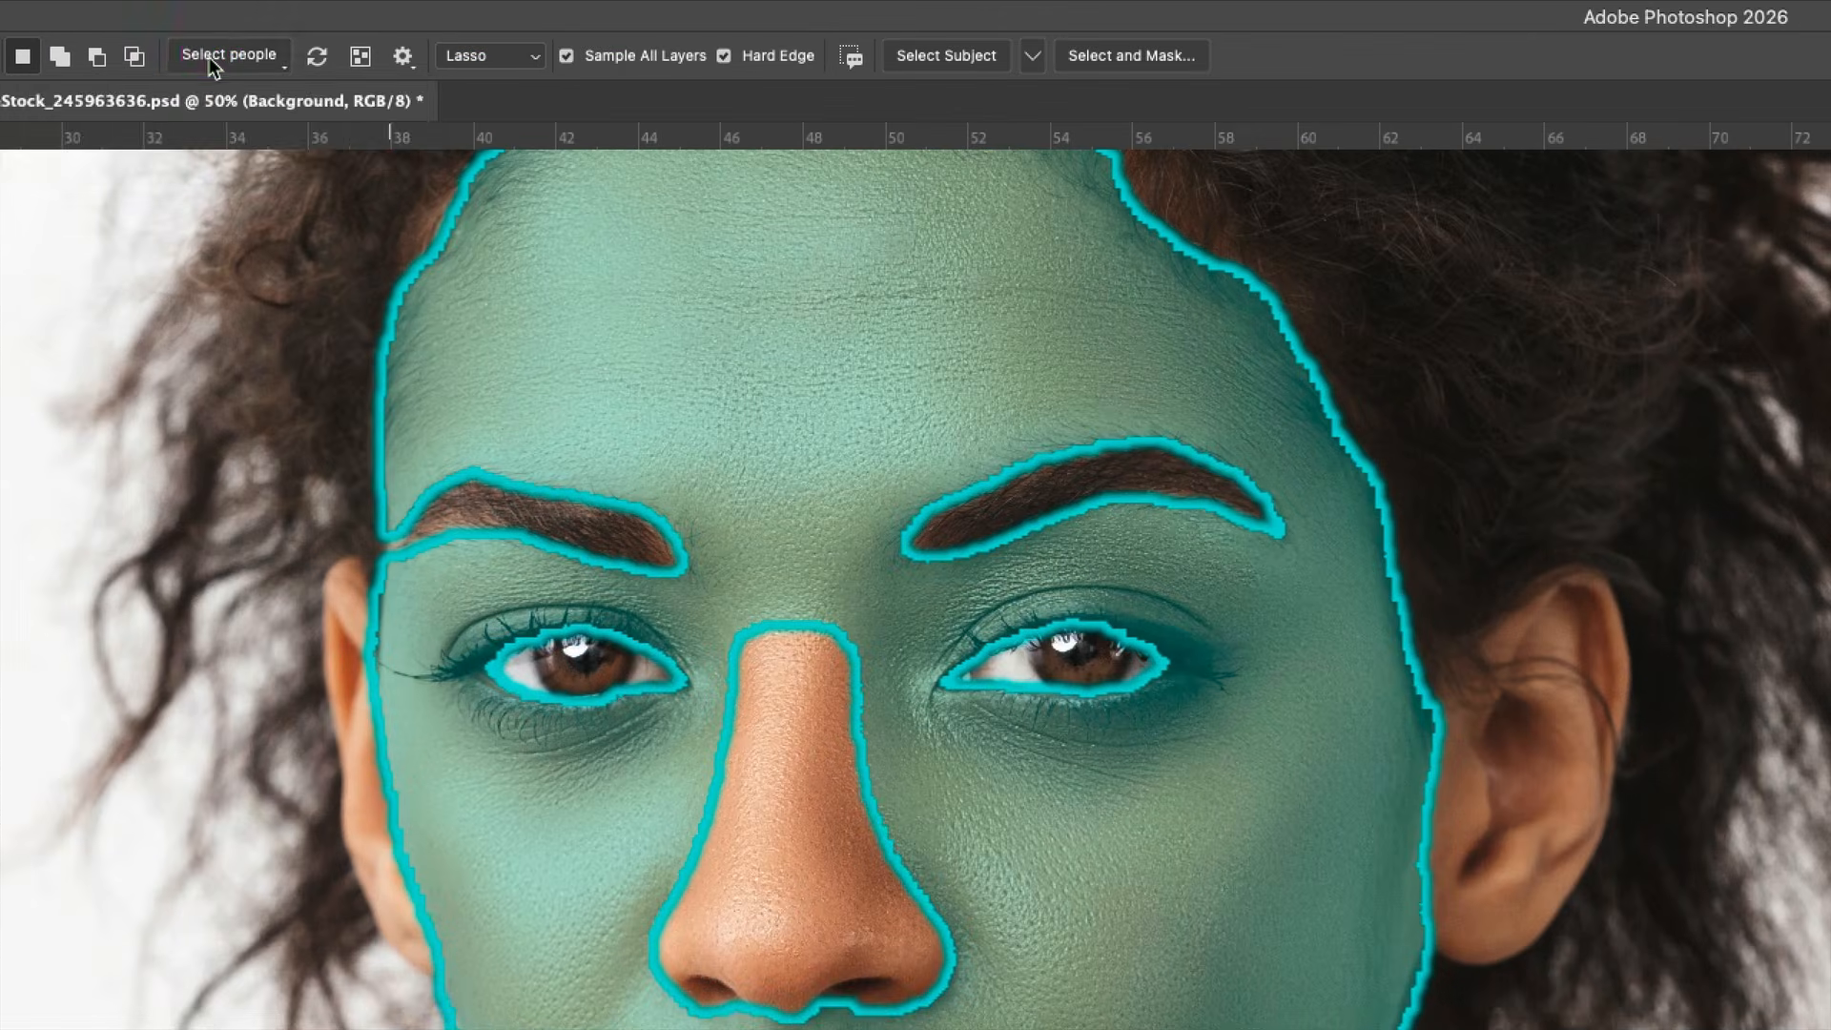
click(174, 46)
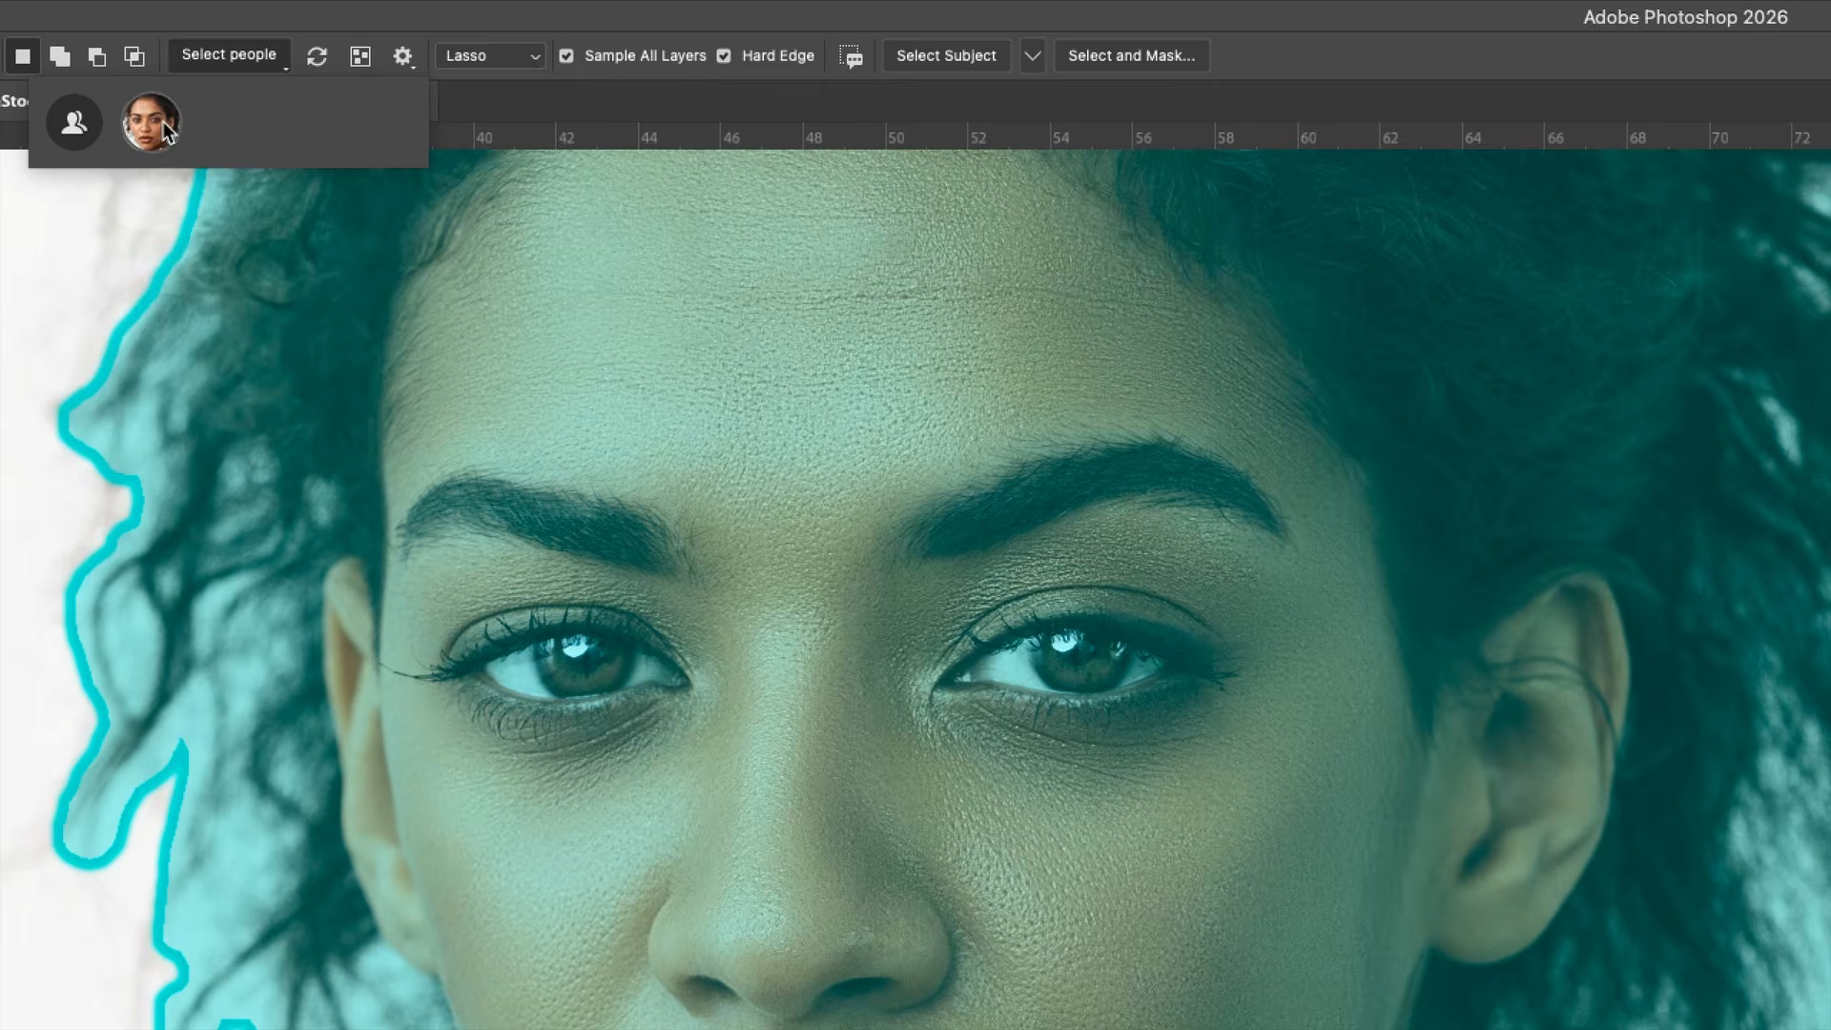
click(166, 128)
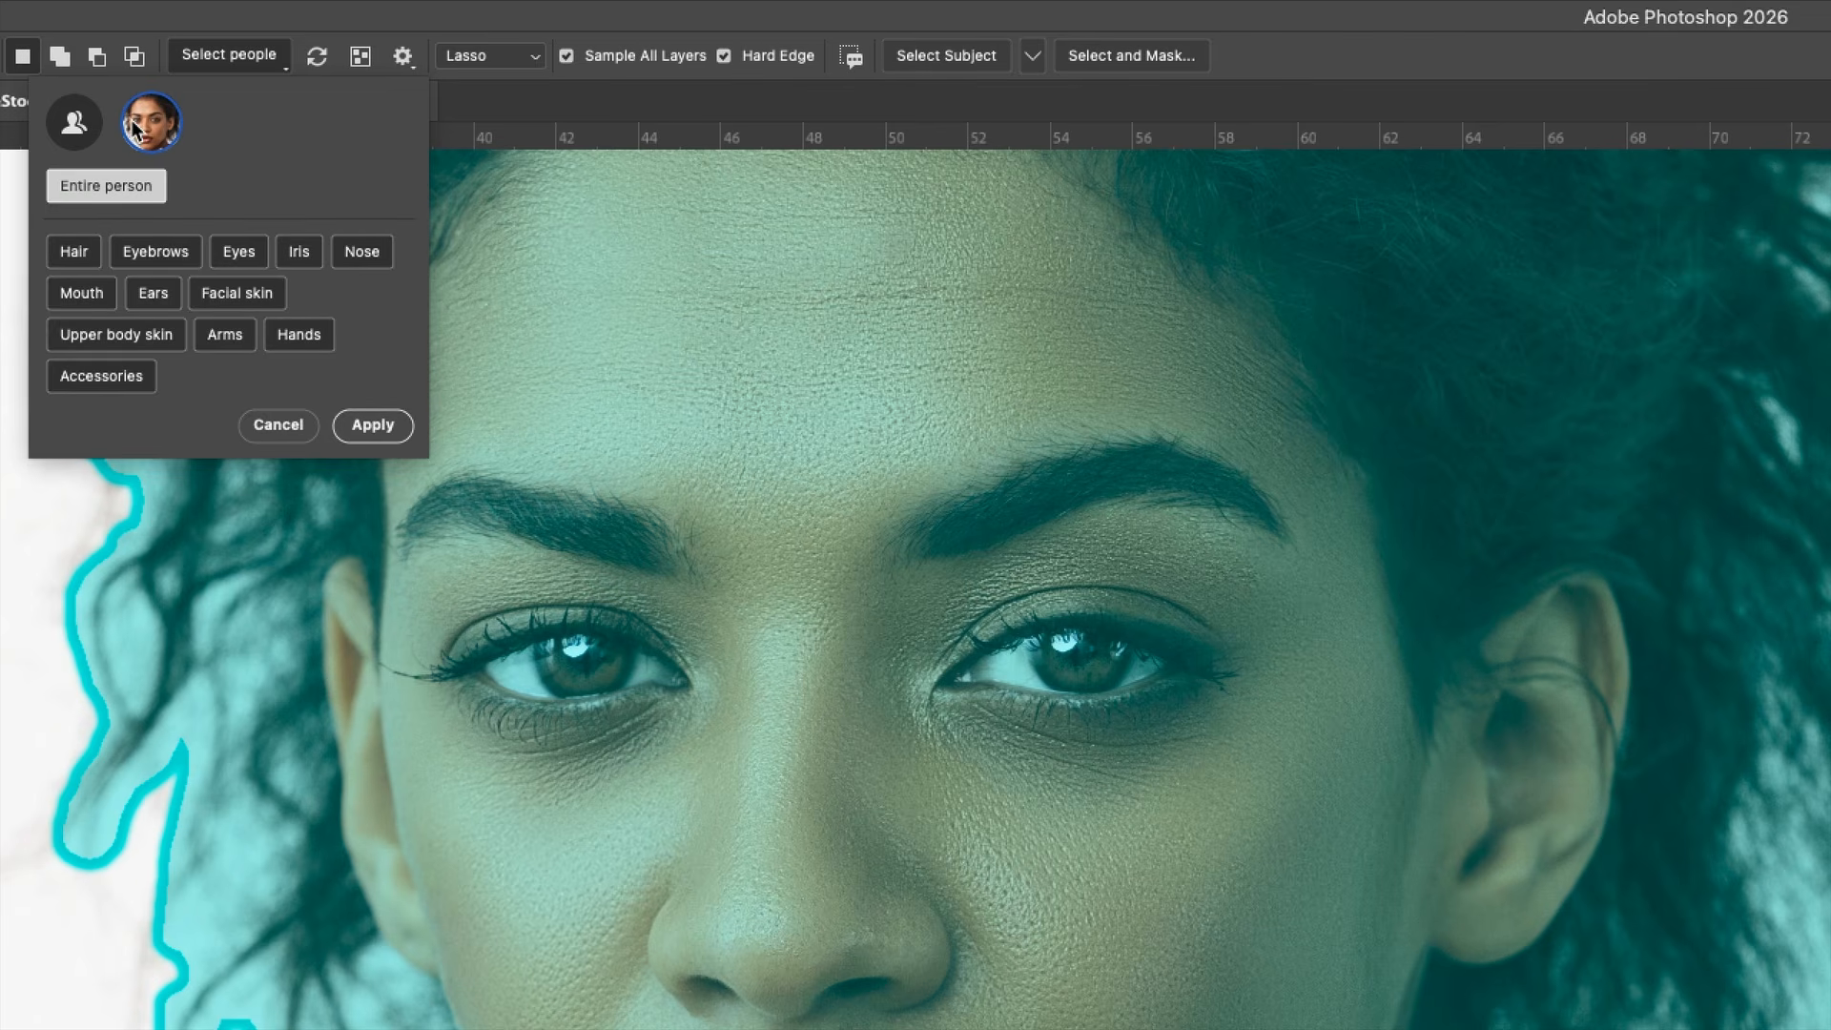
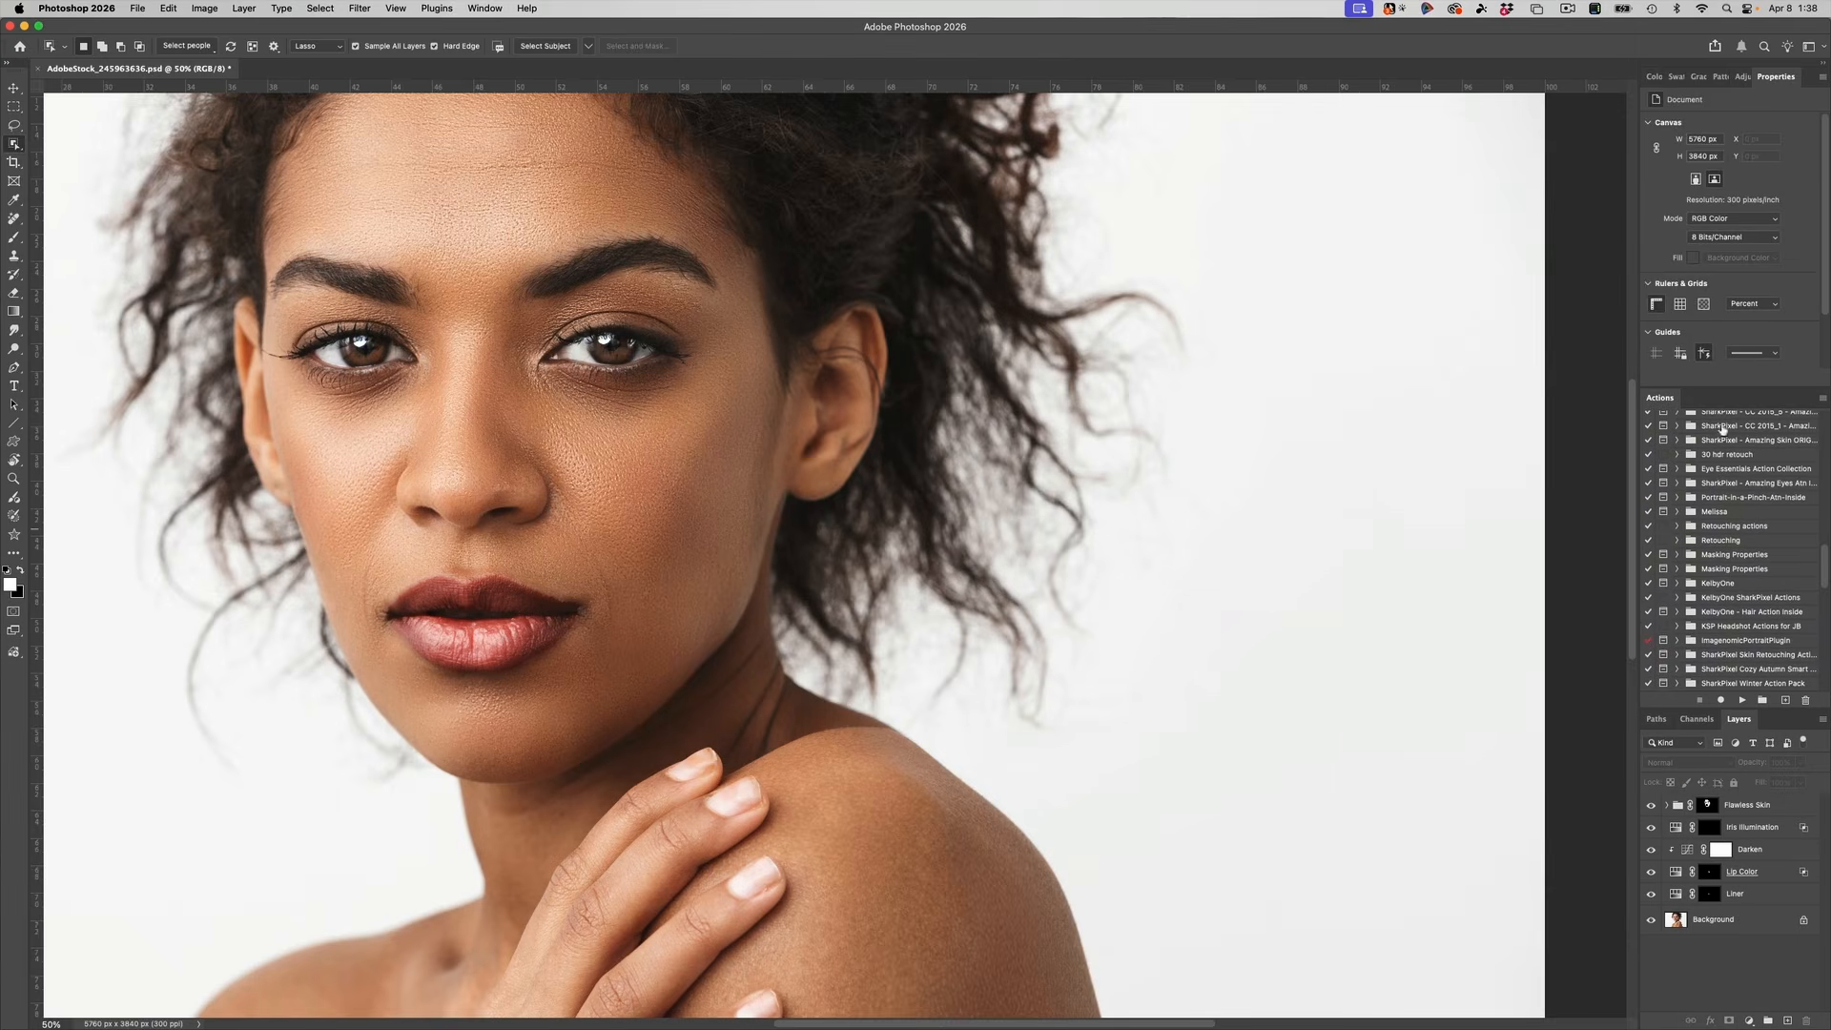
Step: Move the Actions panel into its own tall column and collapse the AI Lips Actions set
click(1669, 403)
drag(1669, 400, 1630, 168)
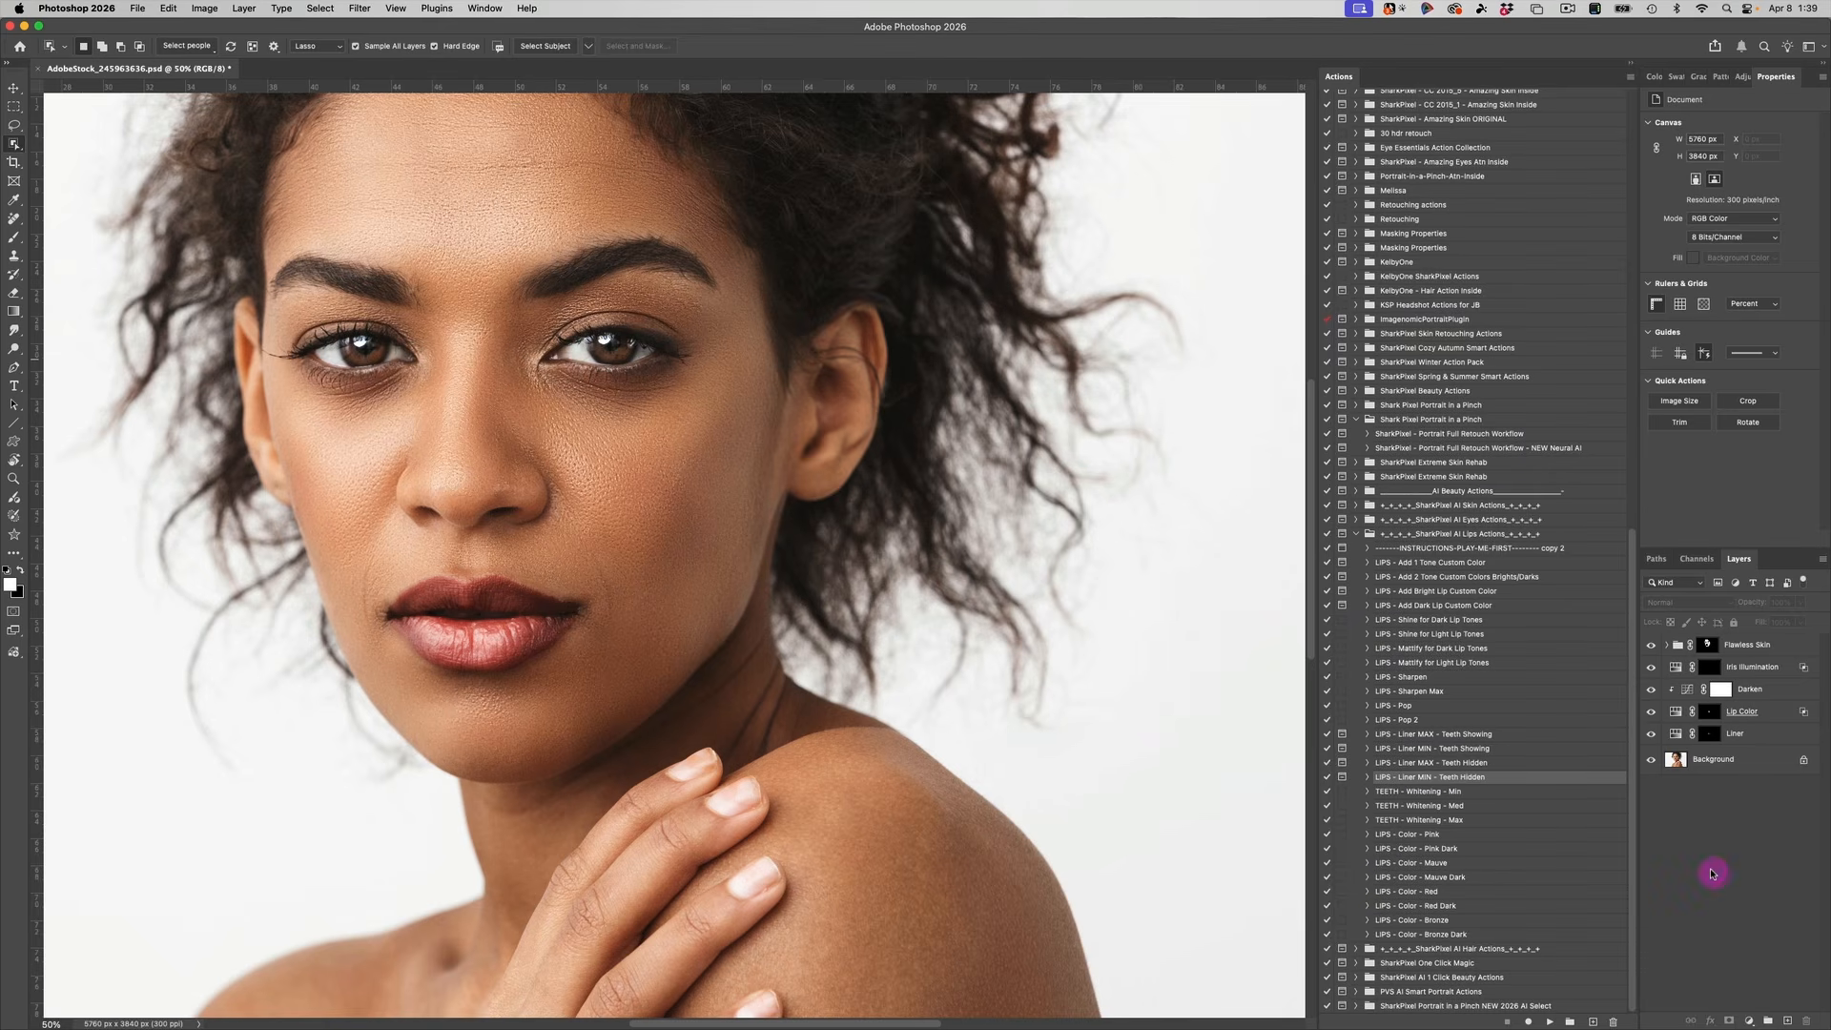
click(1356, 536)
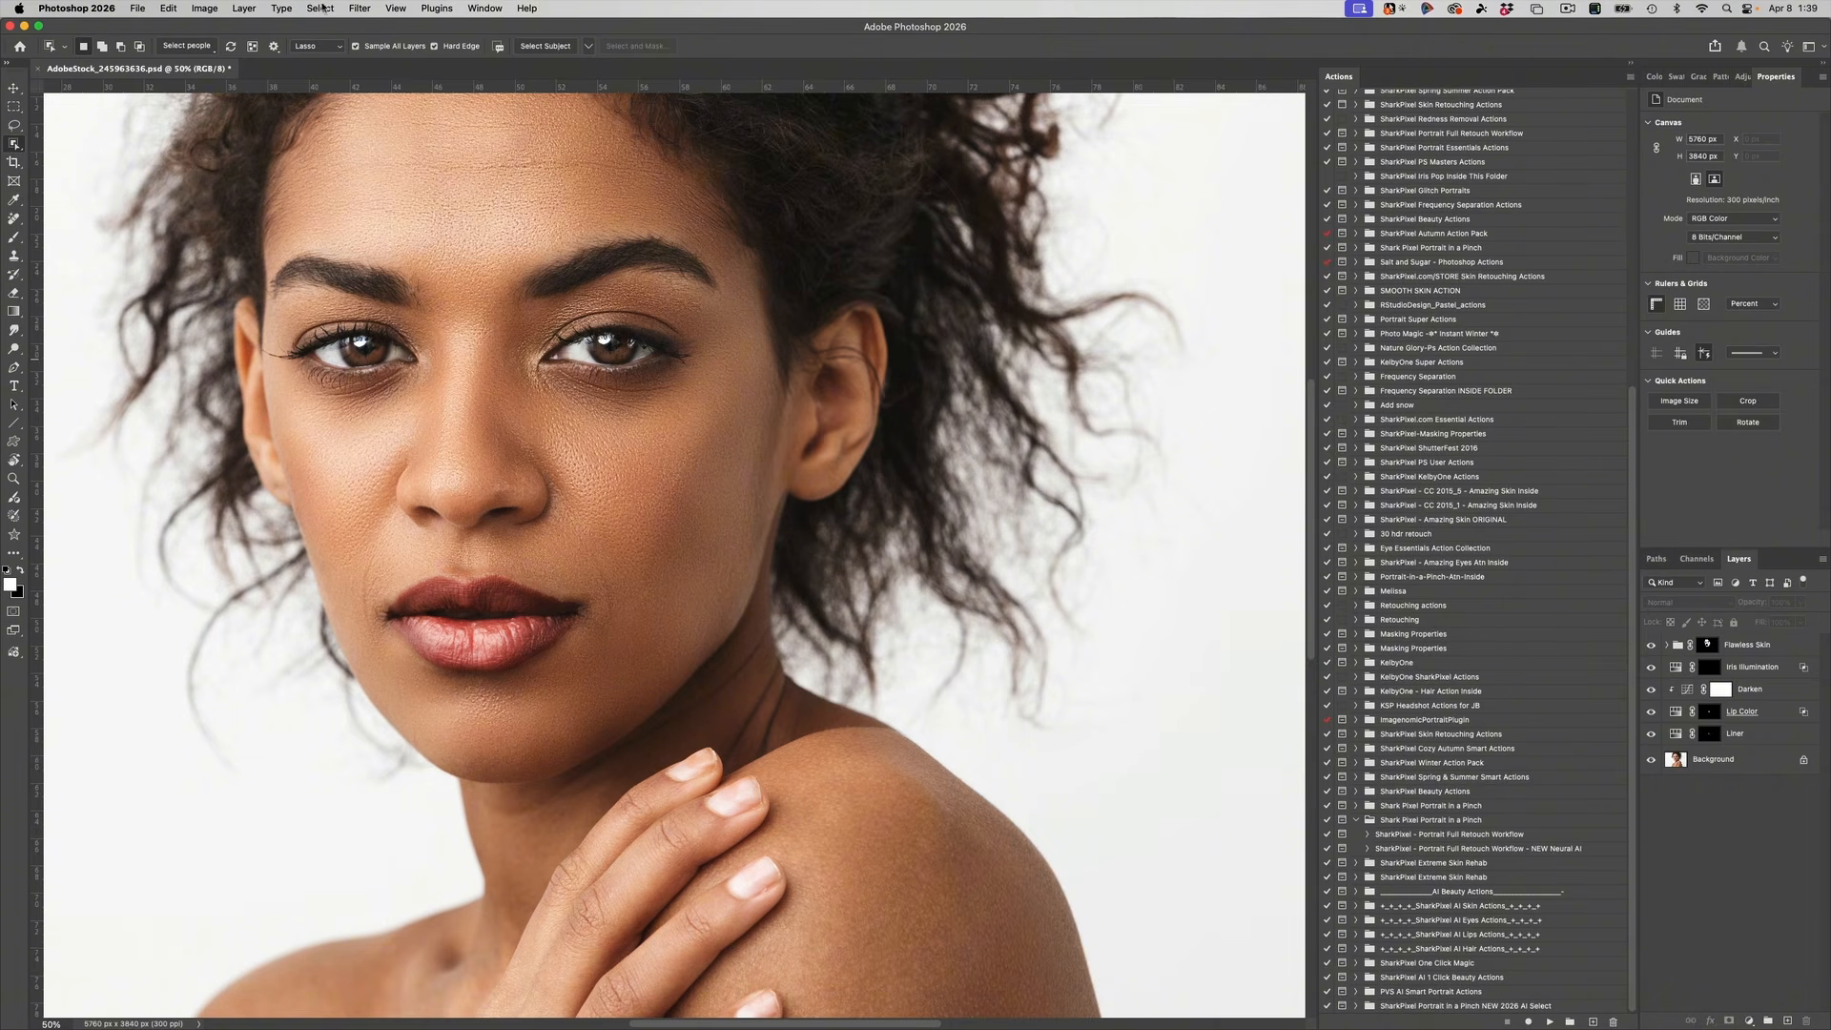
Step: Open the About Photoshop information to check the installed version
click(41, 14)
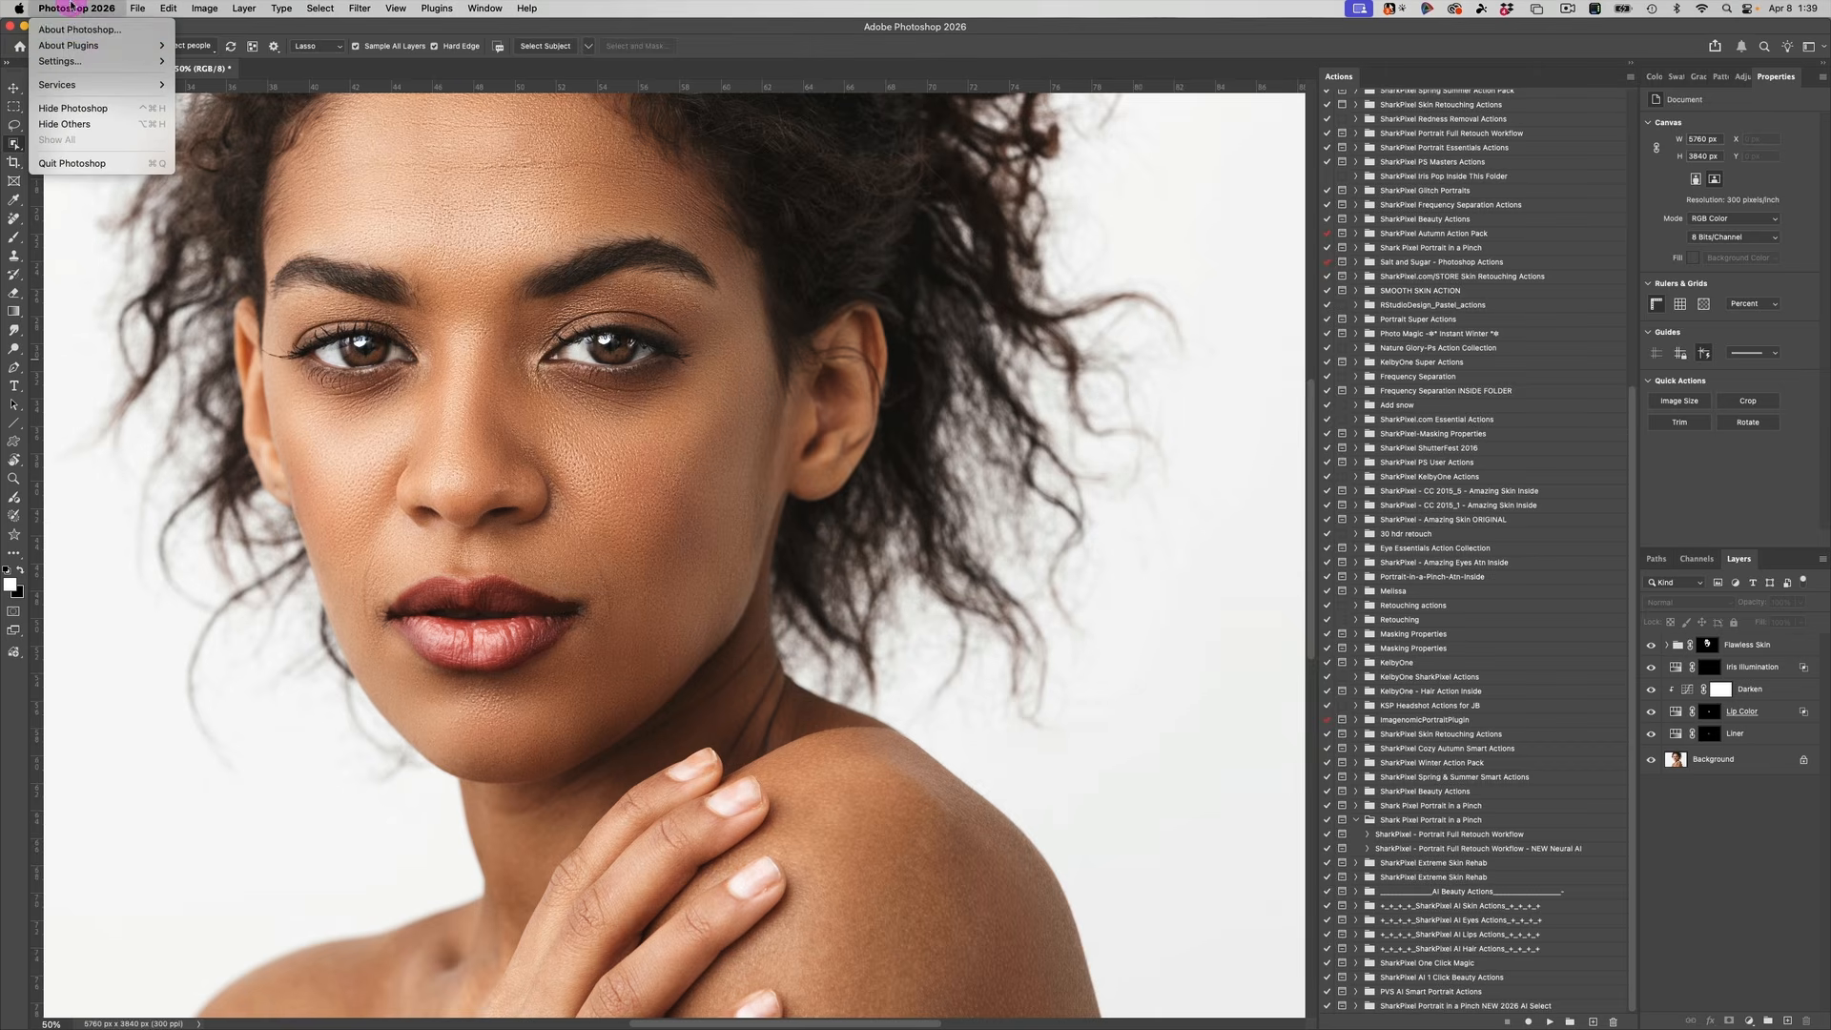
click(106, 36)
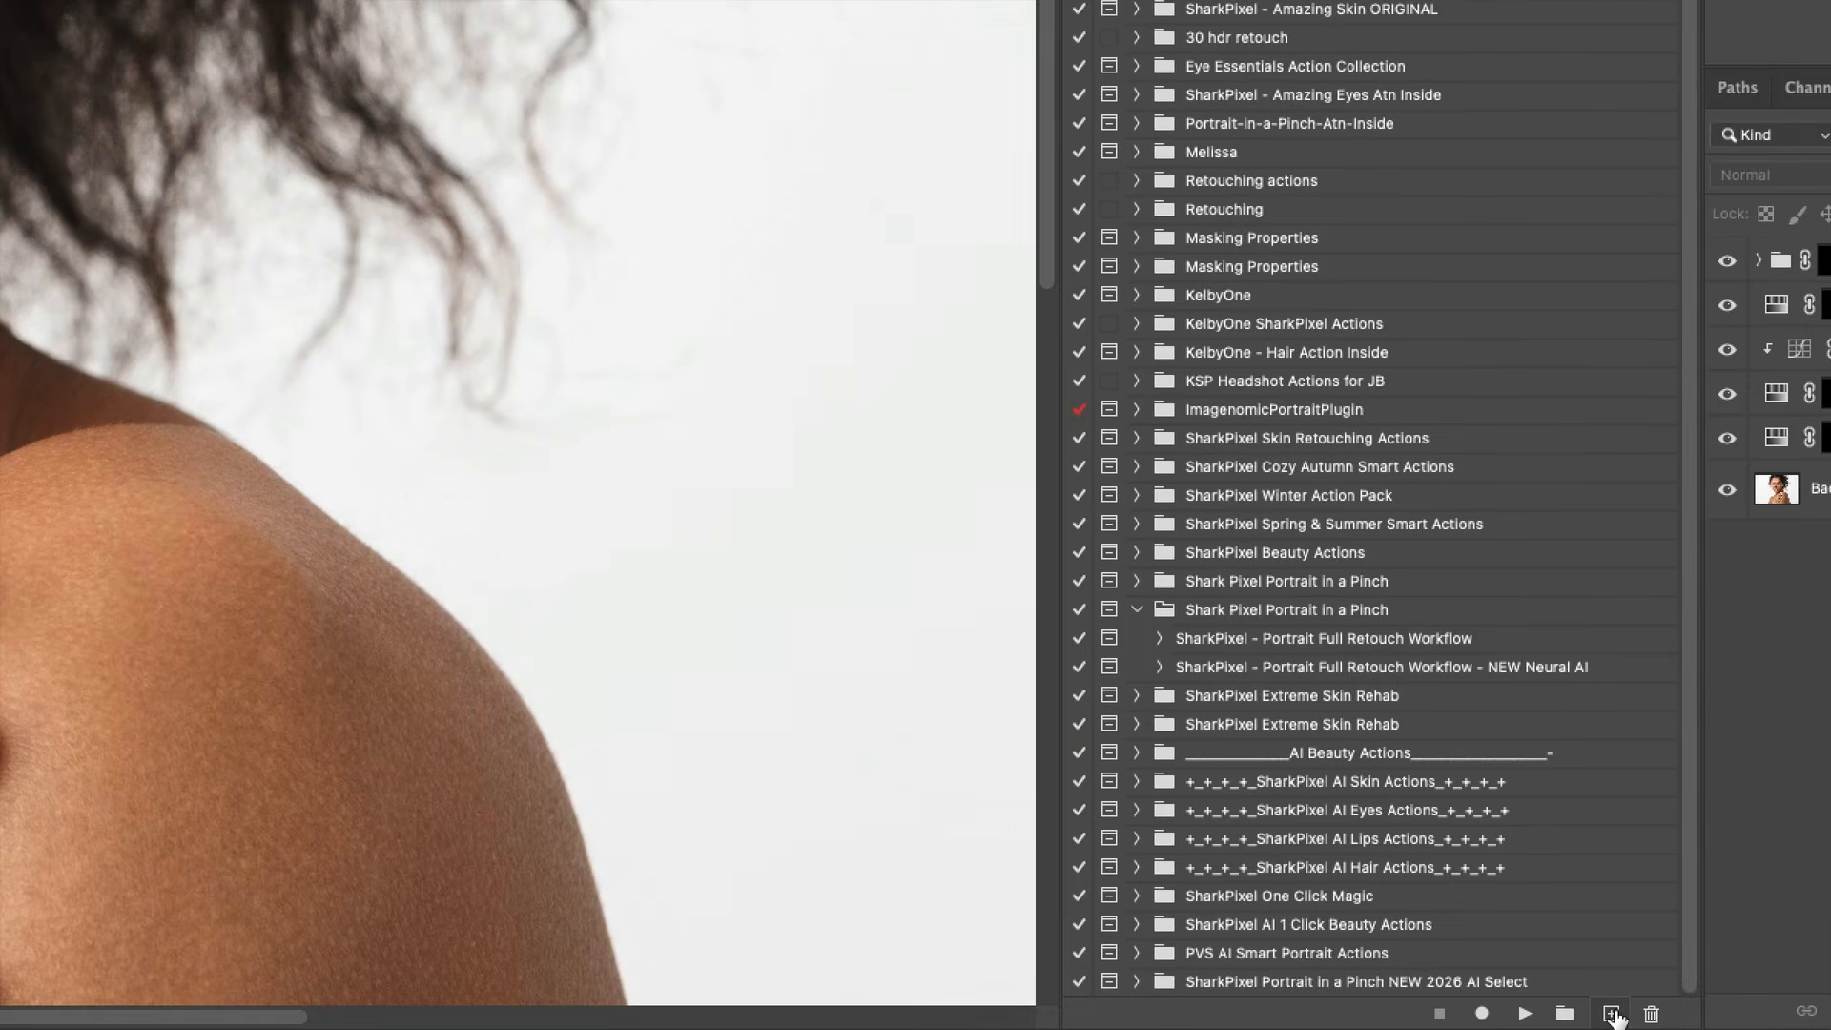
Step: Create a new action named "Darken Brows" in the Default Actions set and start recording it
click(1611, 1015)
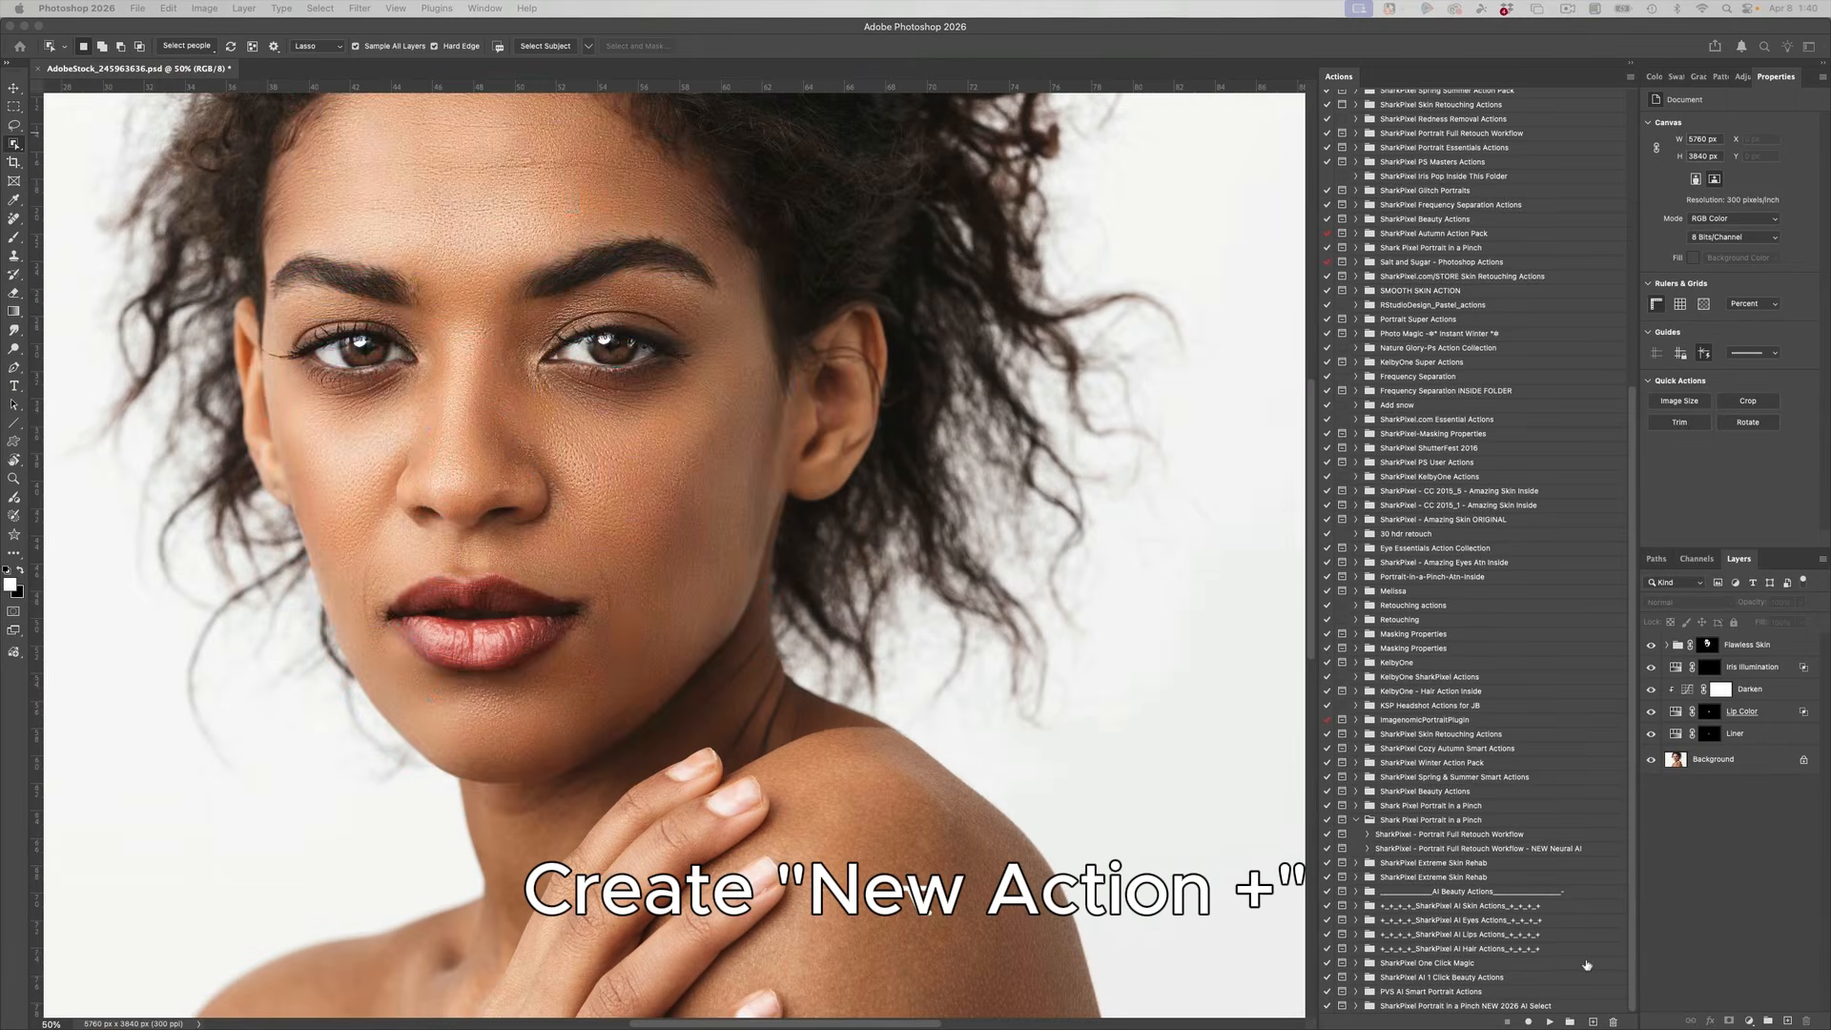
drag(2, 603, 520, 541)
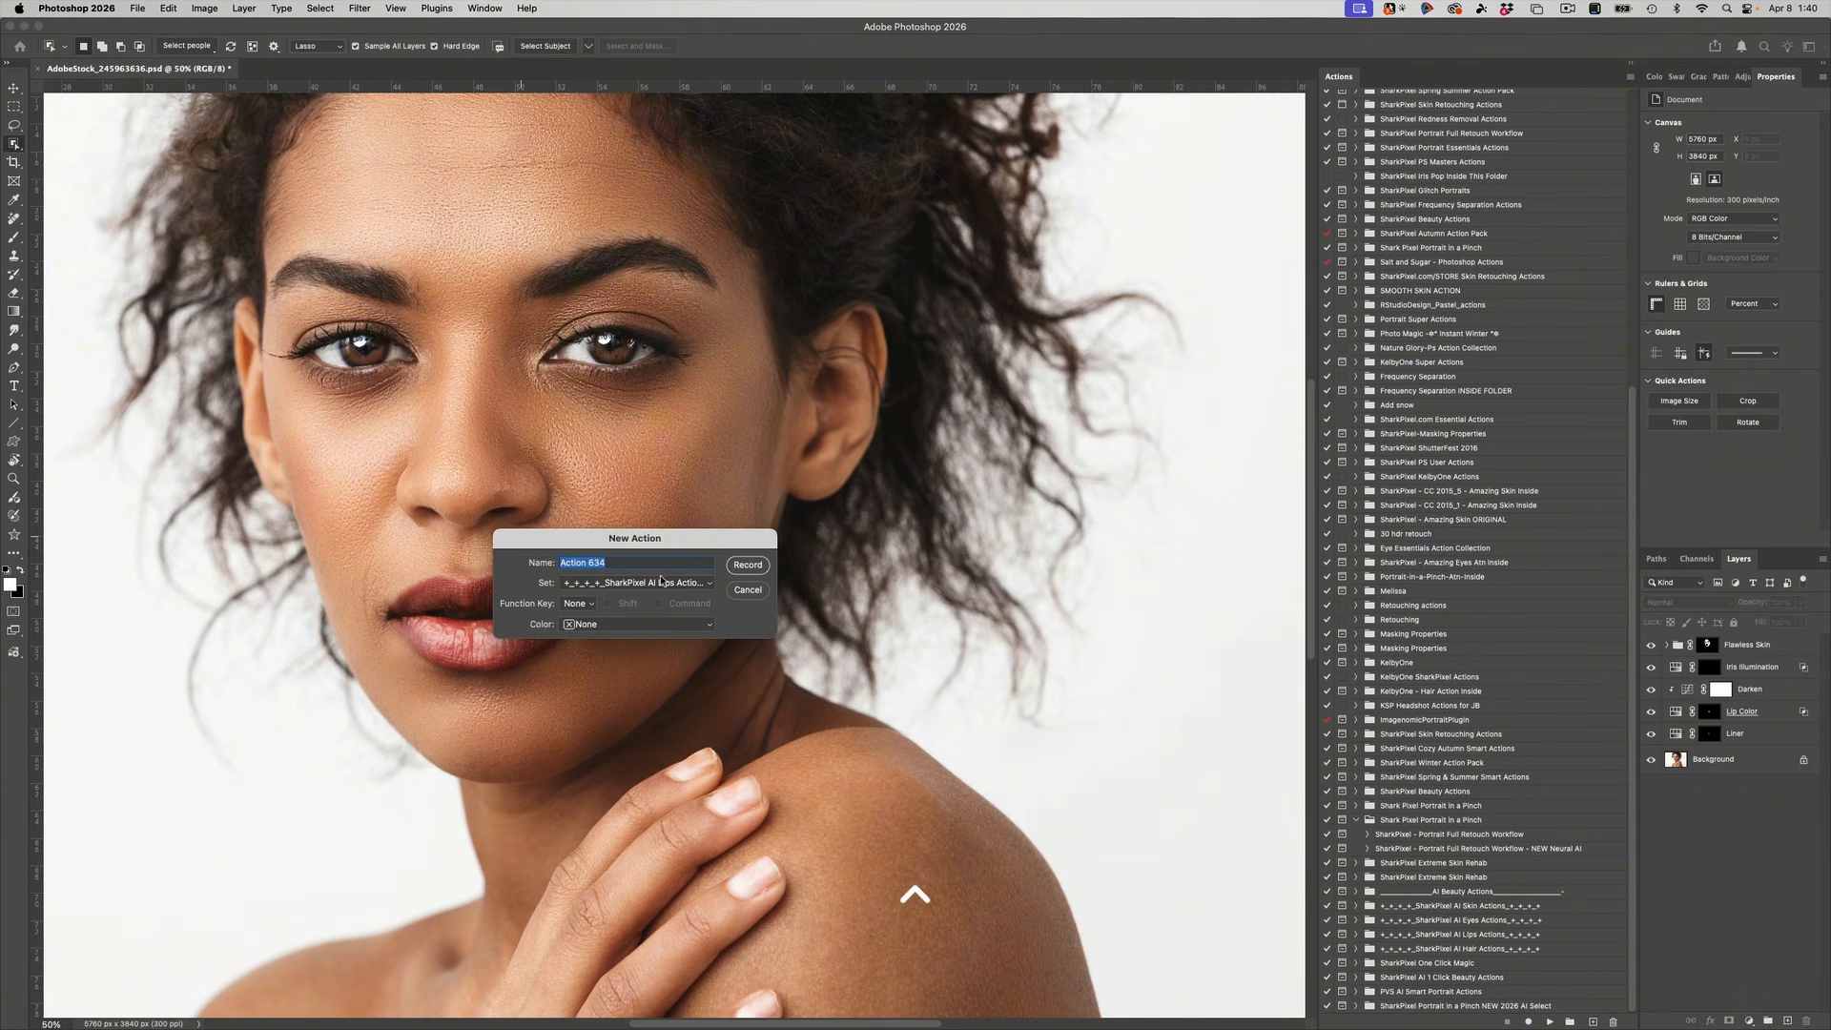
click(584, 581)
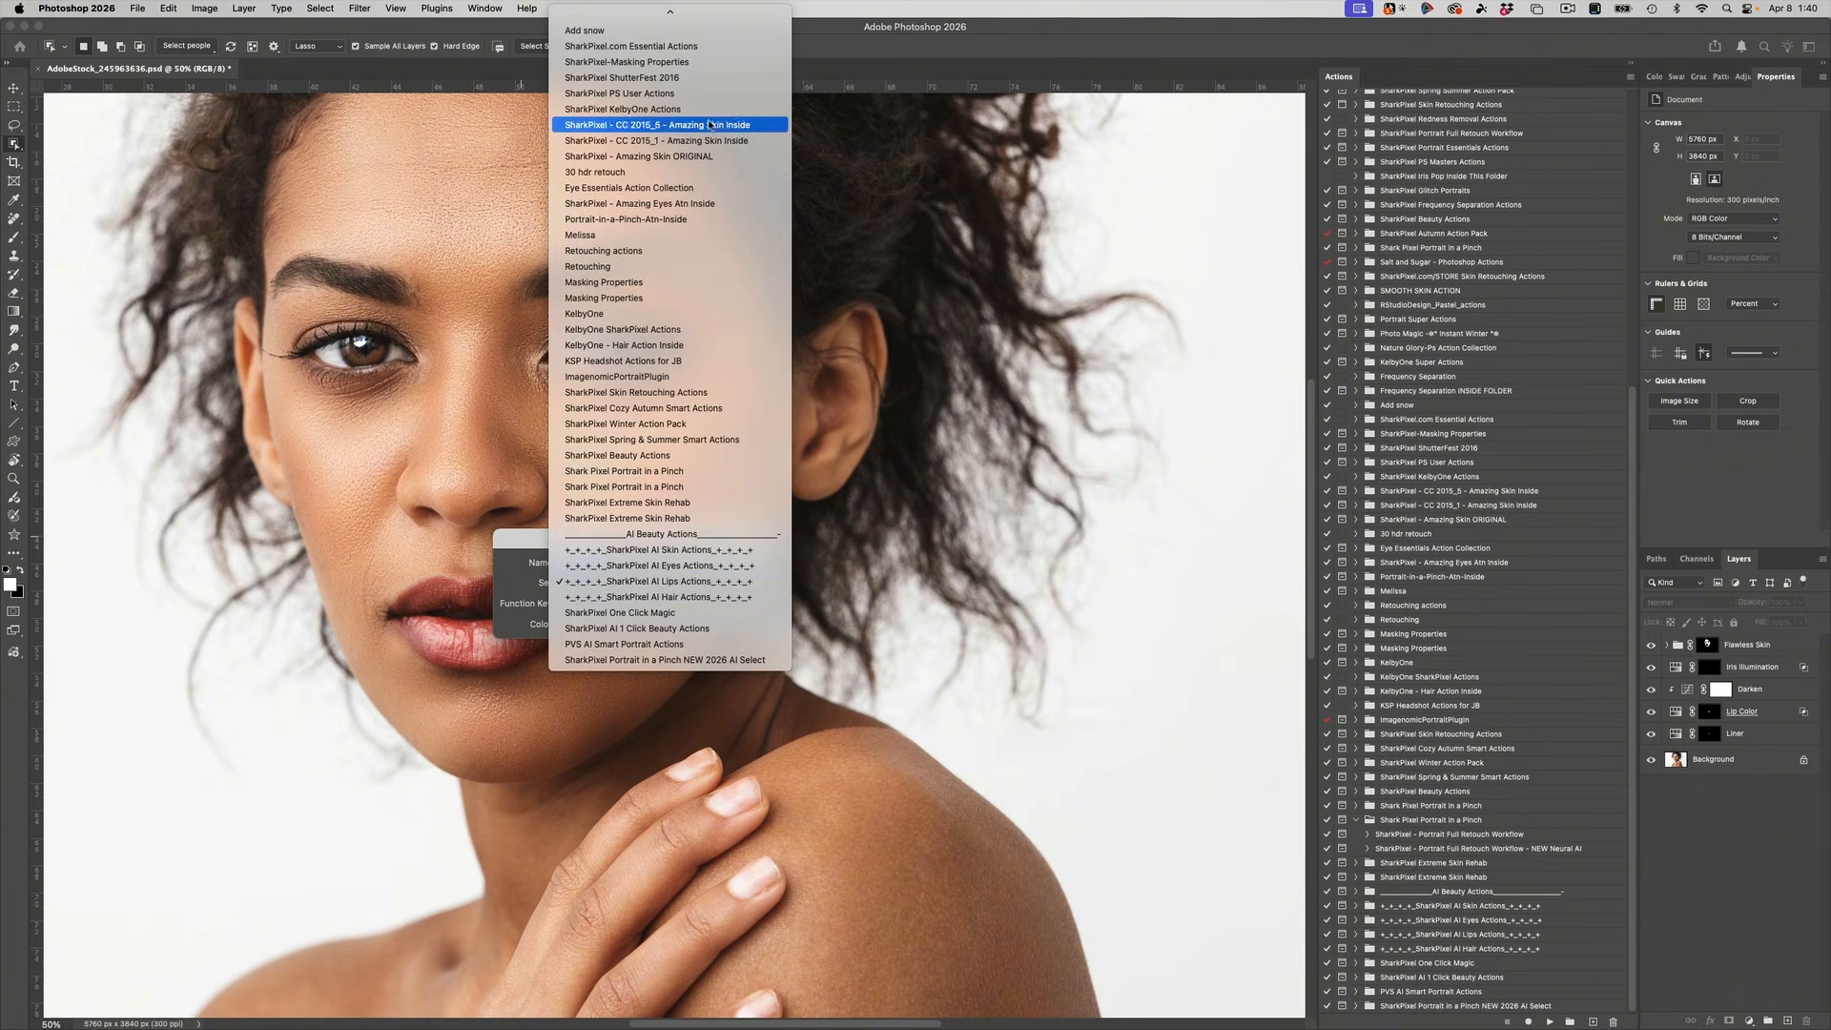
mouse_move(629, 7)
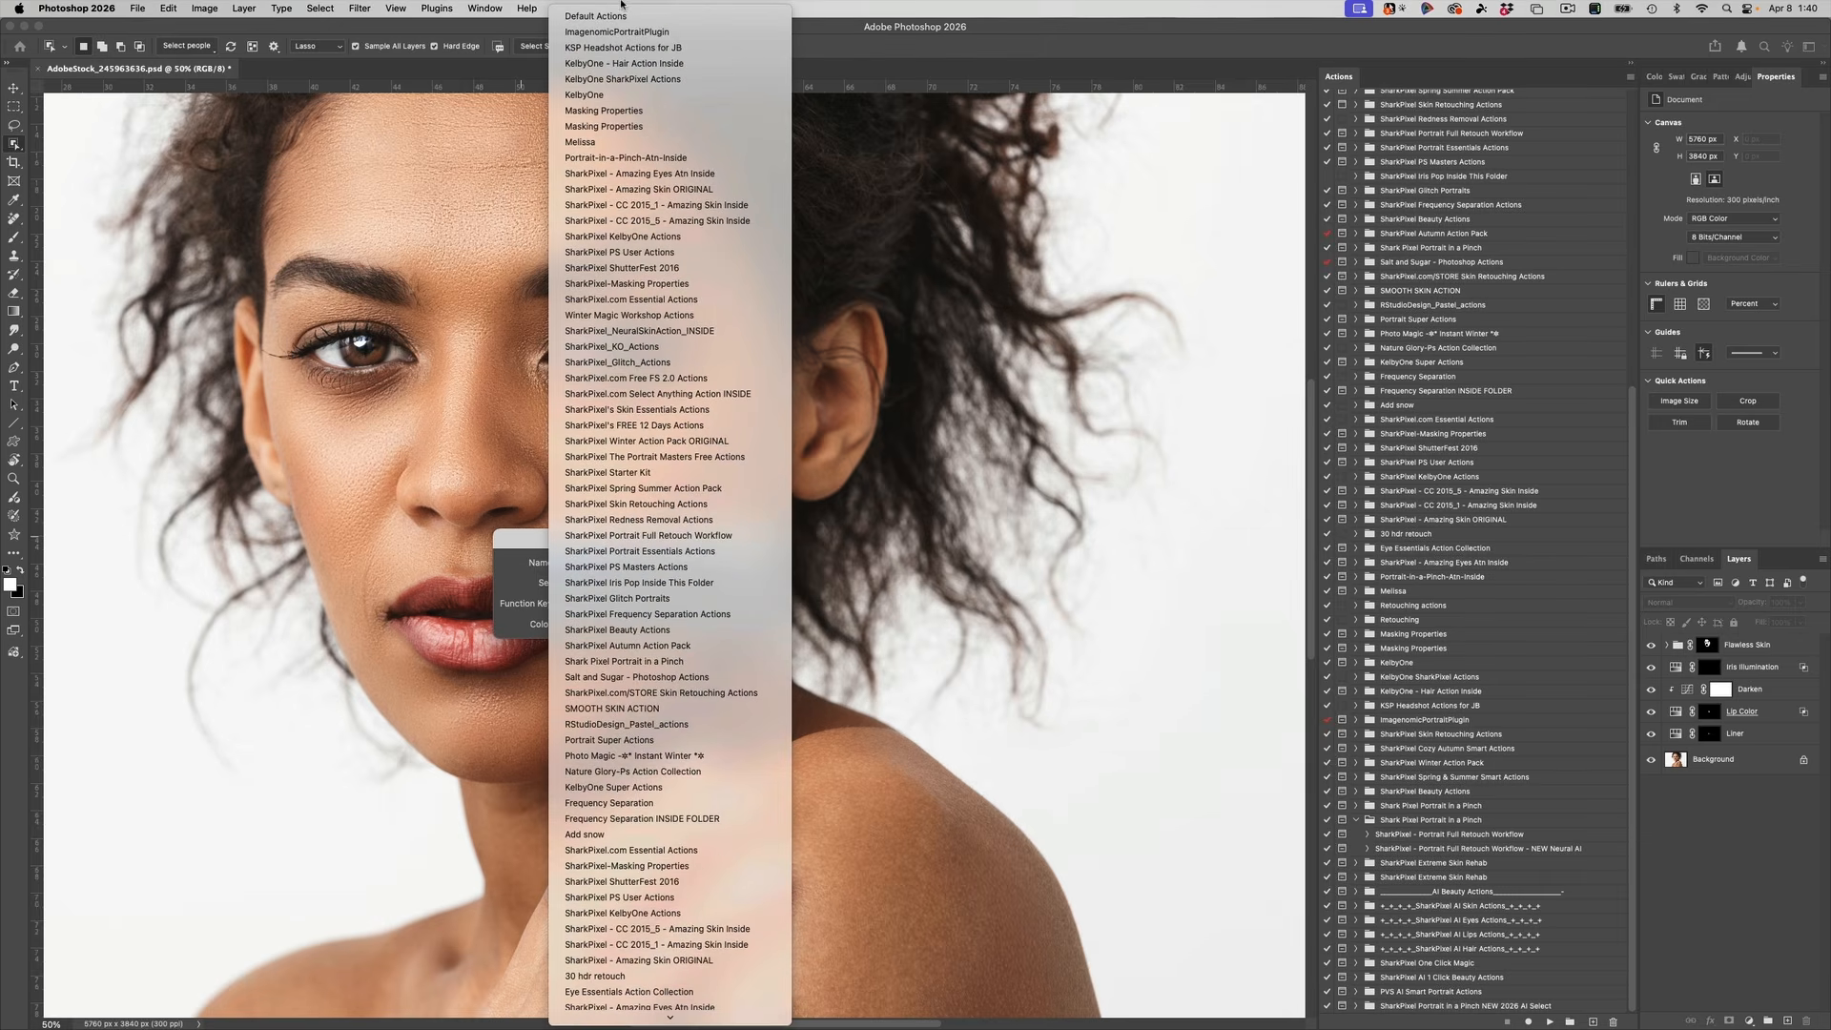
click(596, 15)
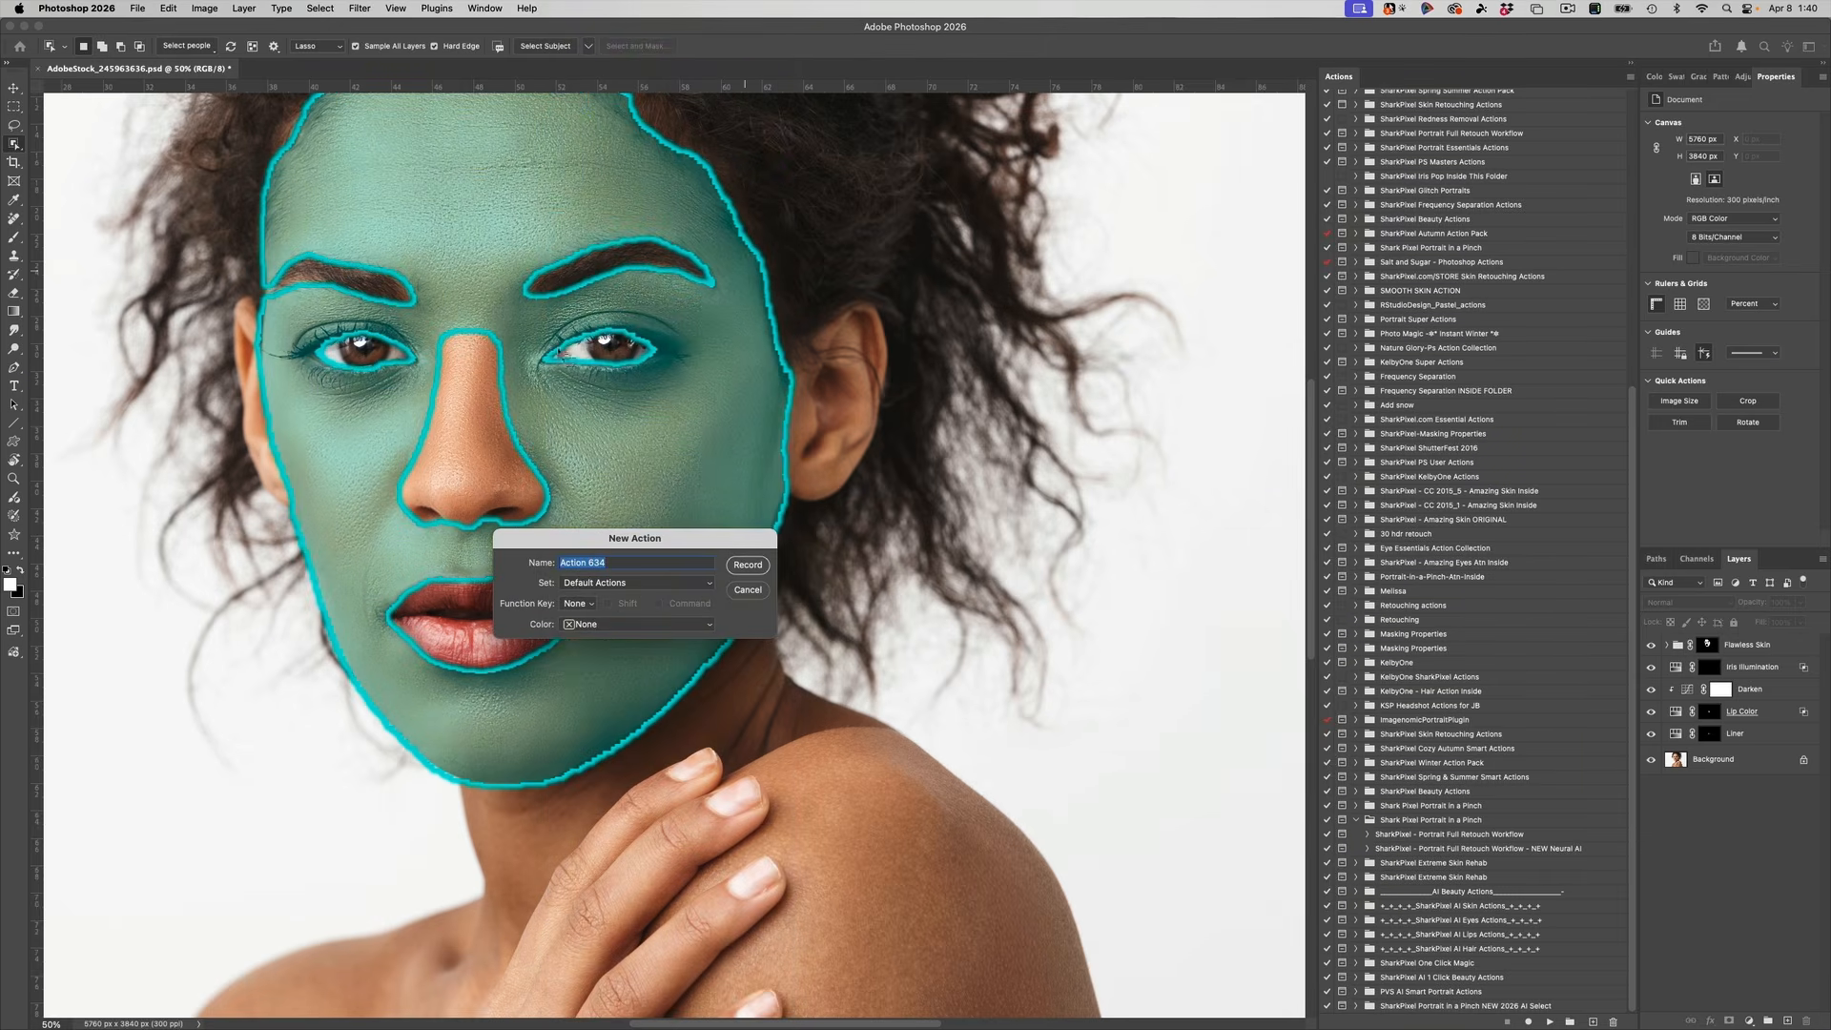
drag(617, 543, 828, 500)
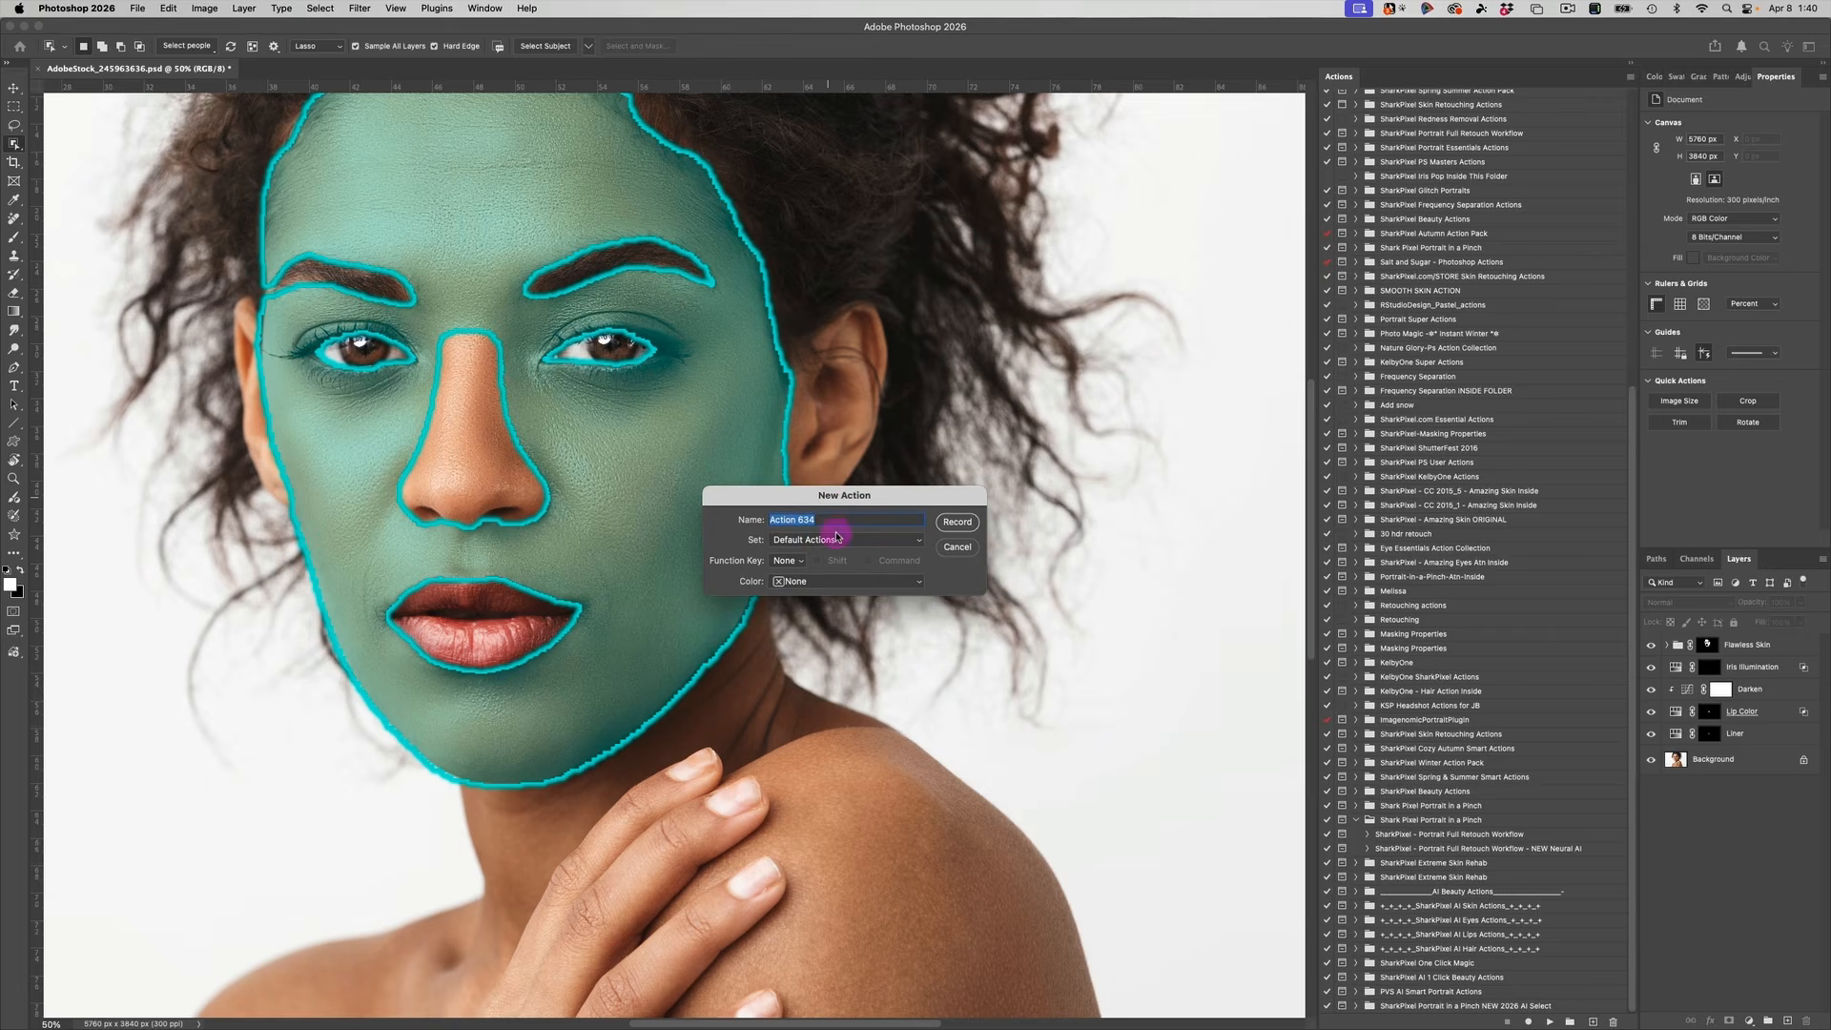
text(Darken Brows)
click(957, 522)
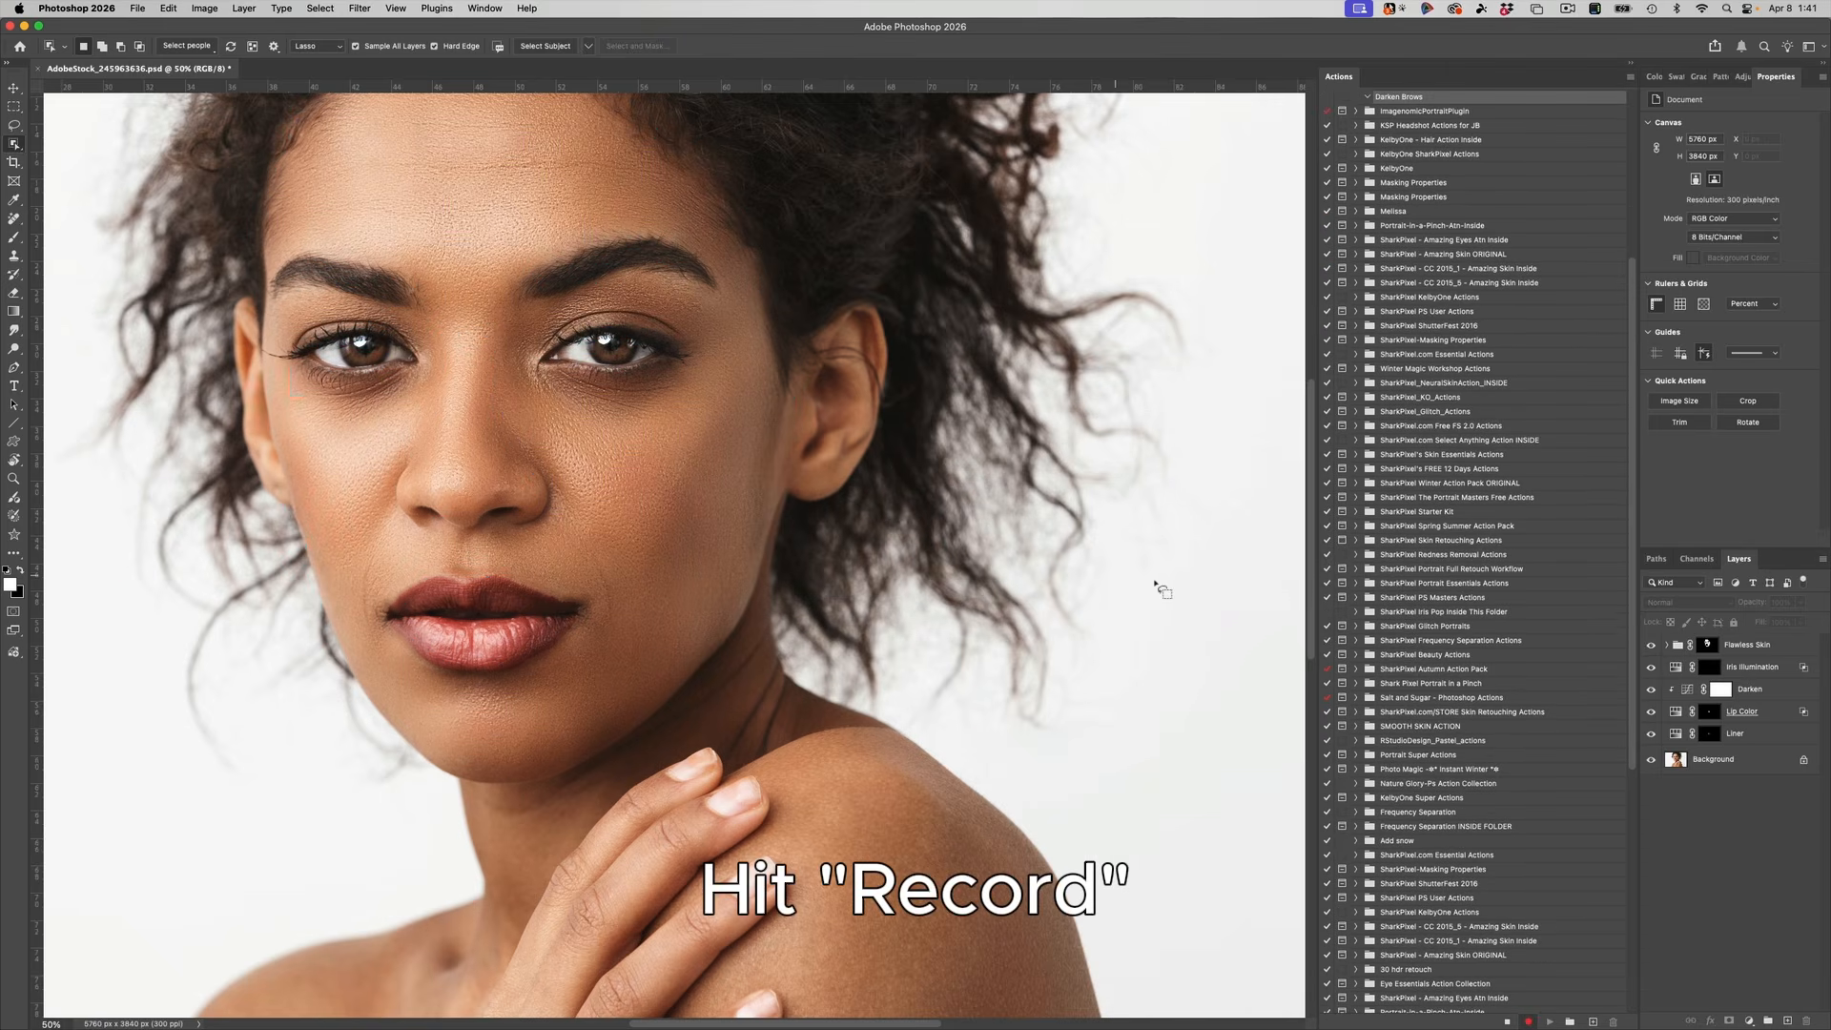
Step: Record selecting the Background layer and adding a Hue/Saturation adjustment layer above it
scroll(1503, 784, up, 3)
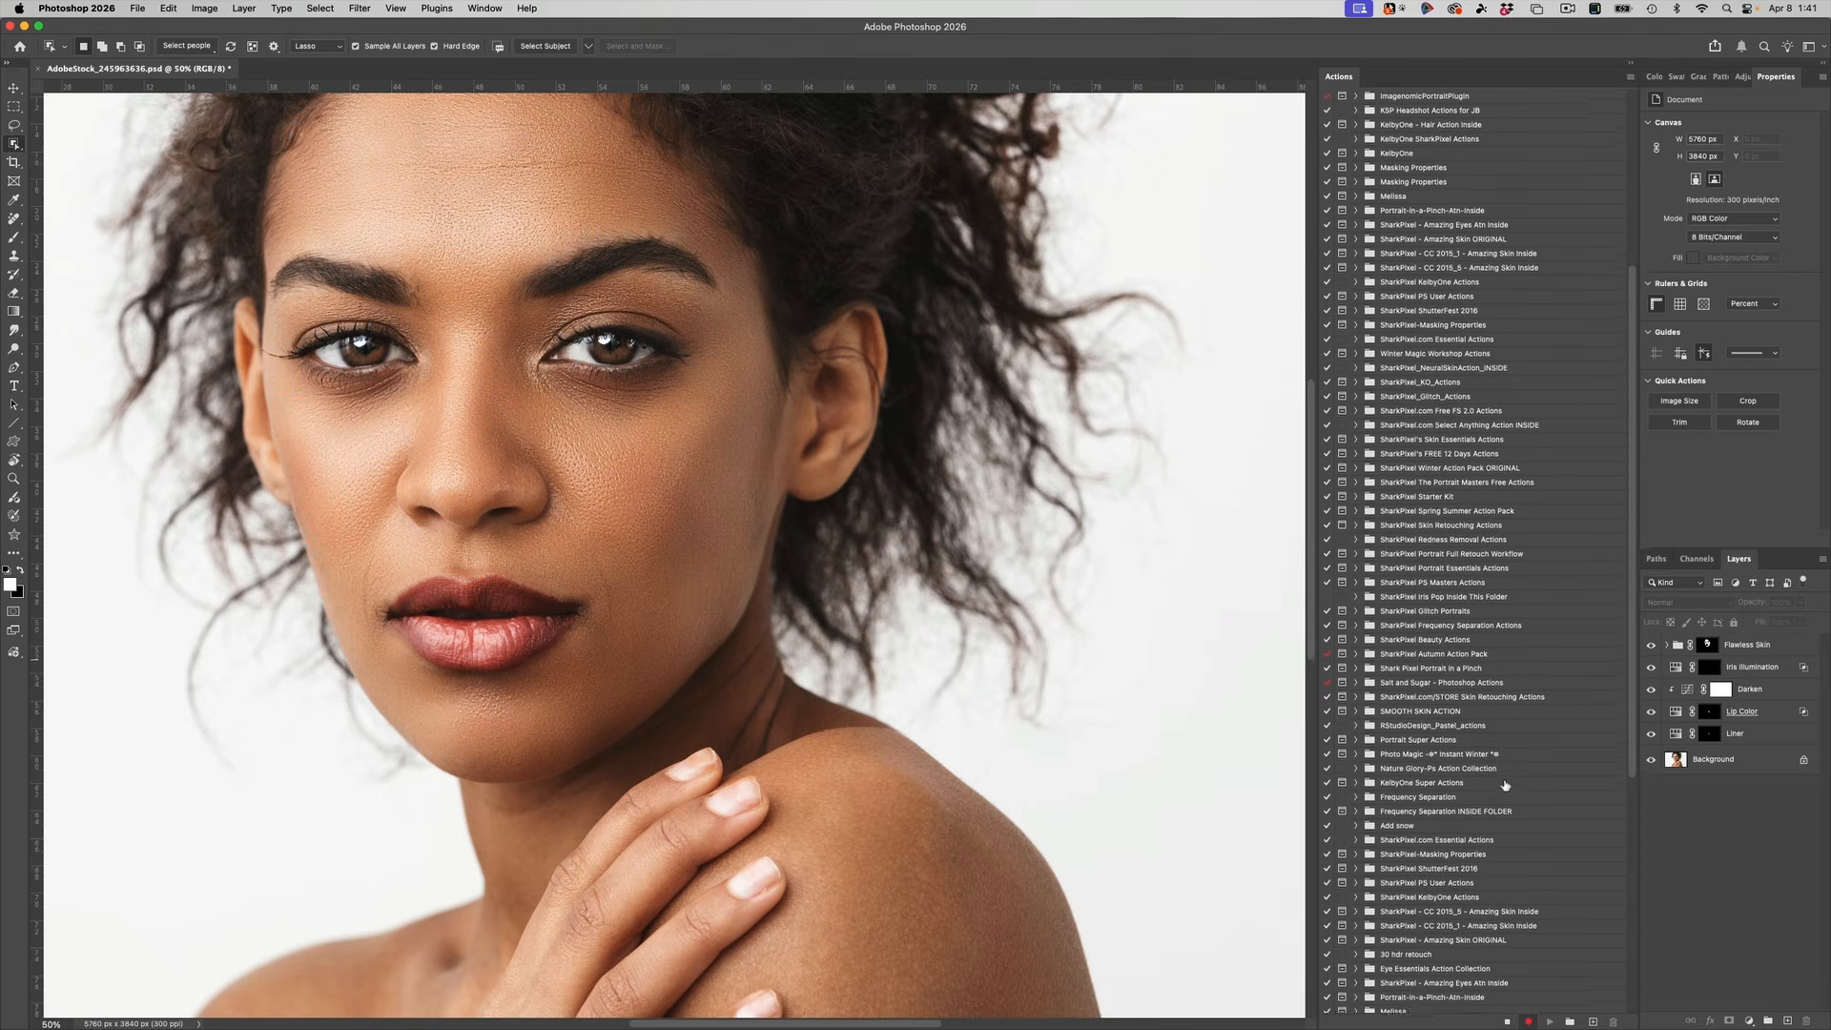
click(1745, 767)
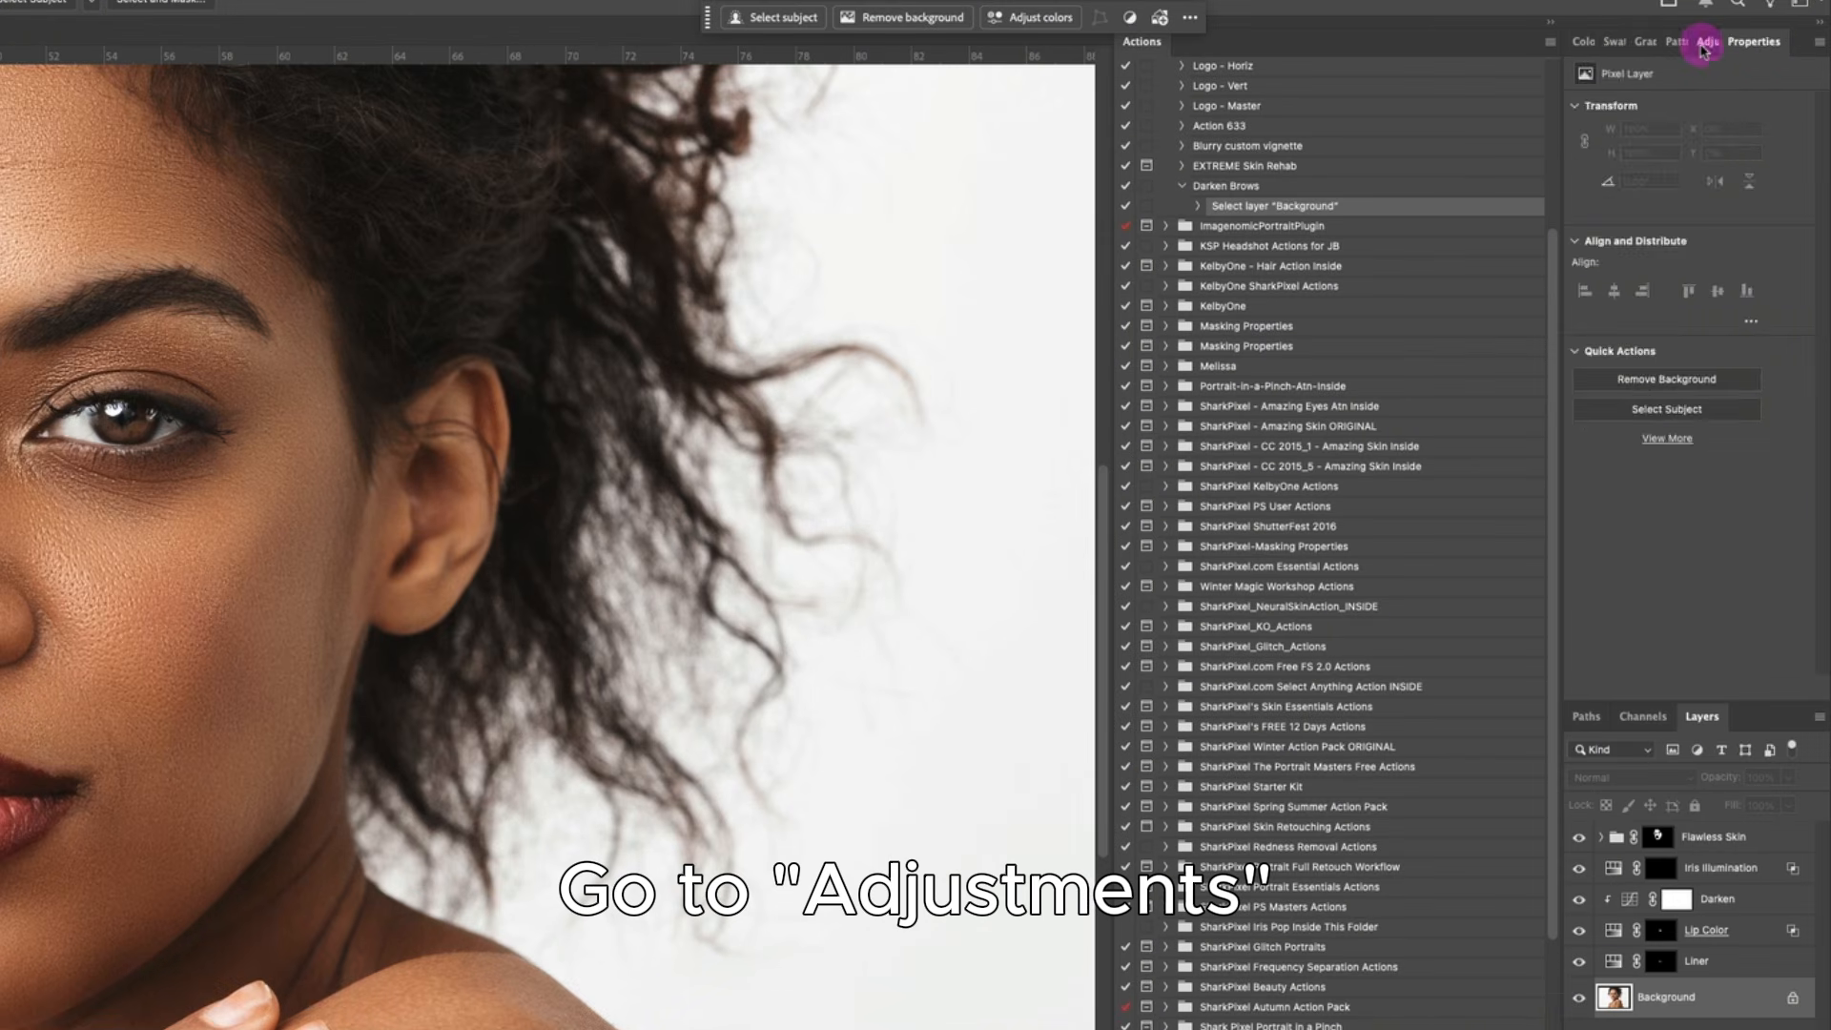
click(1740, 80)
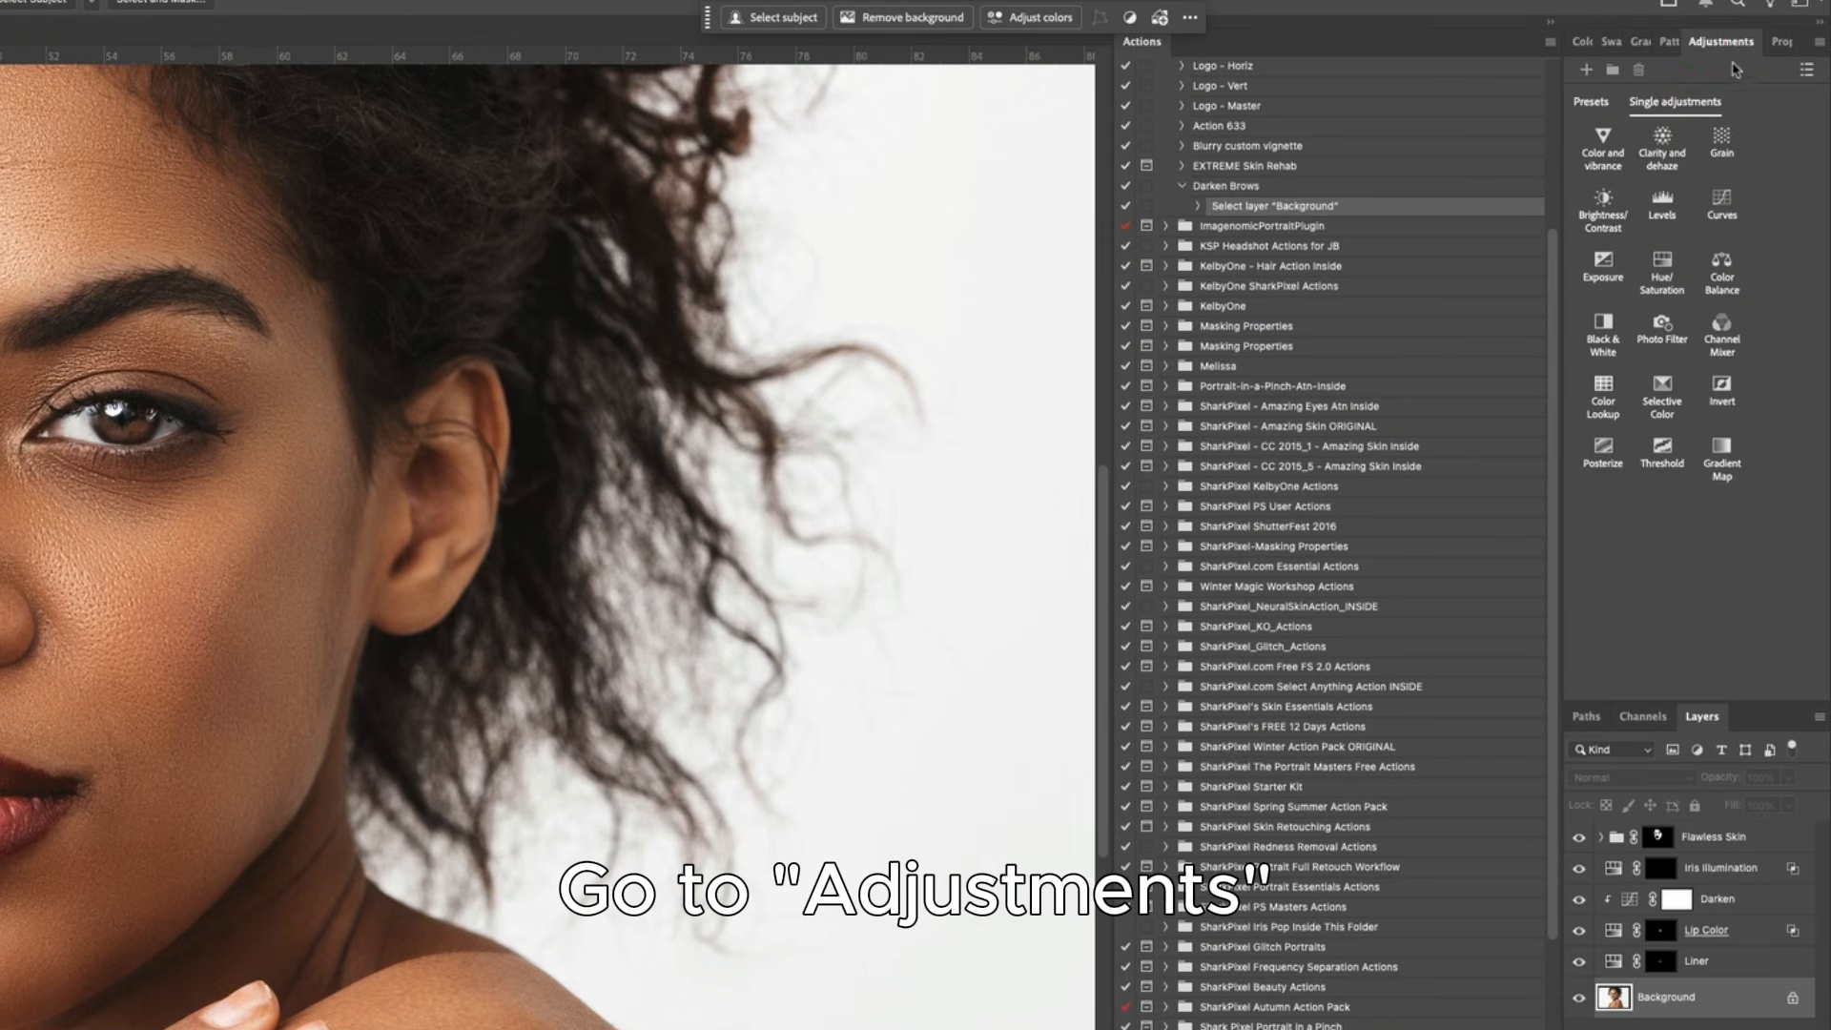
click(1670, 289)
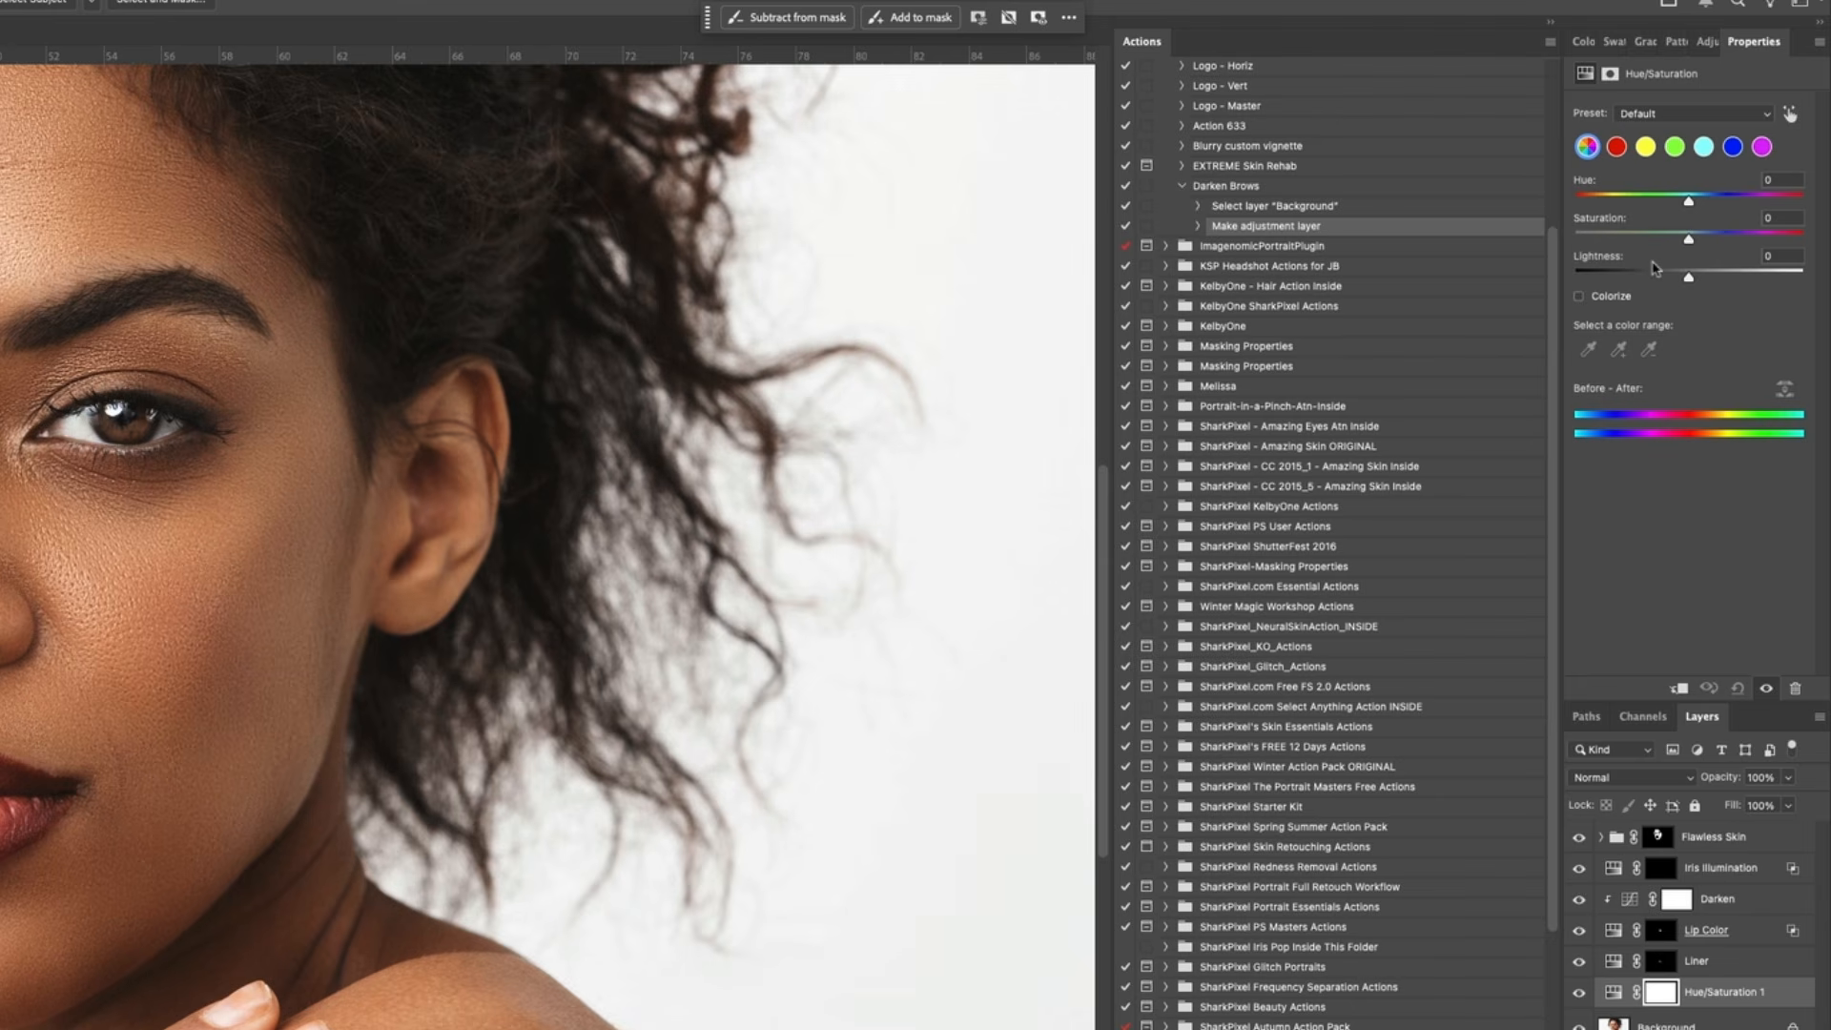
Step: Rename the new Hue/Saturation adjustment layer "darken brows" while the action is recording
double_click(1705, 991)
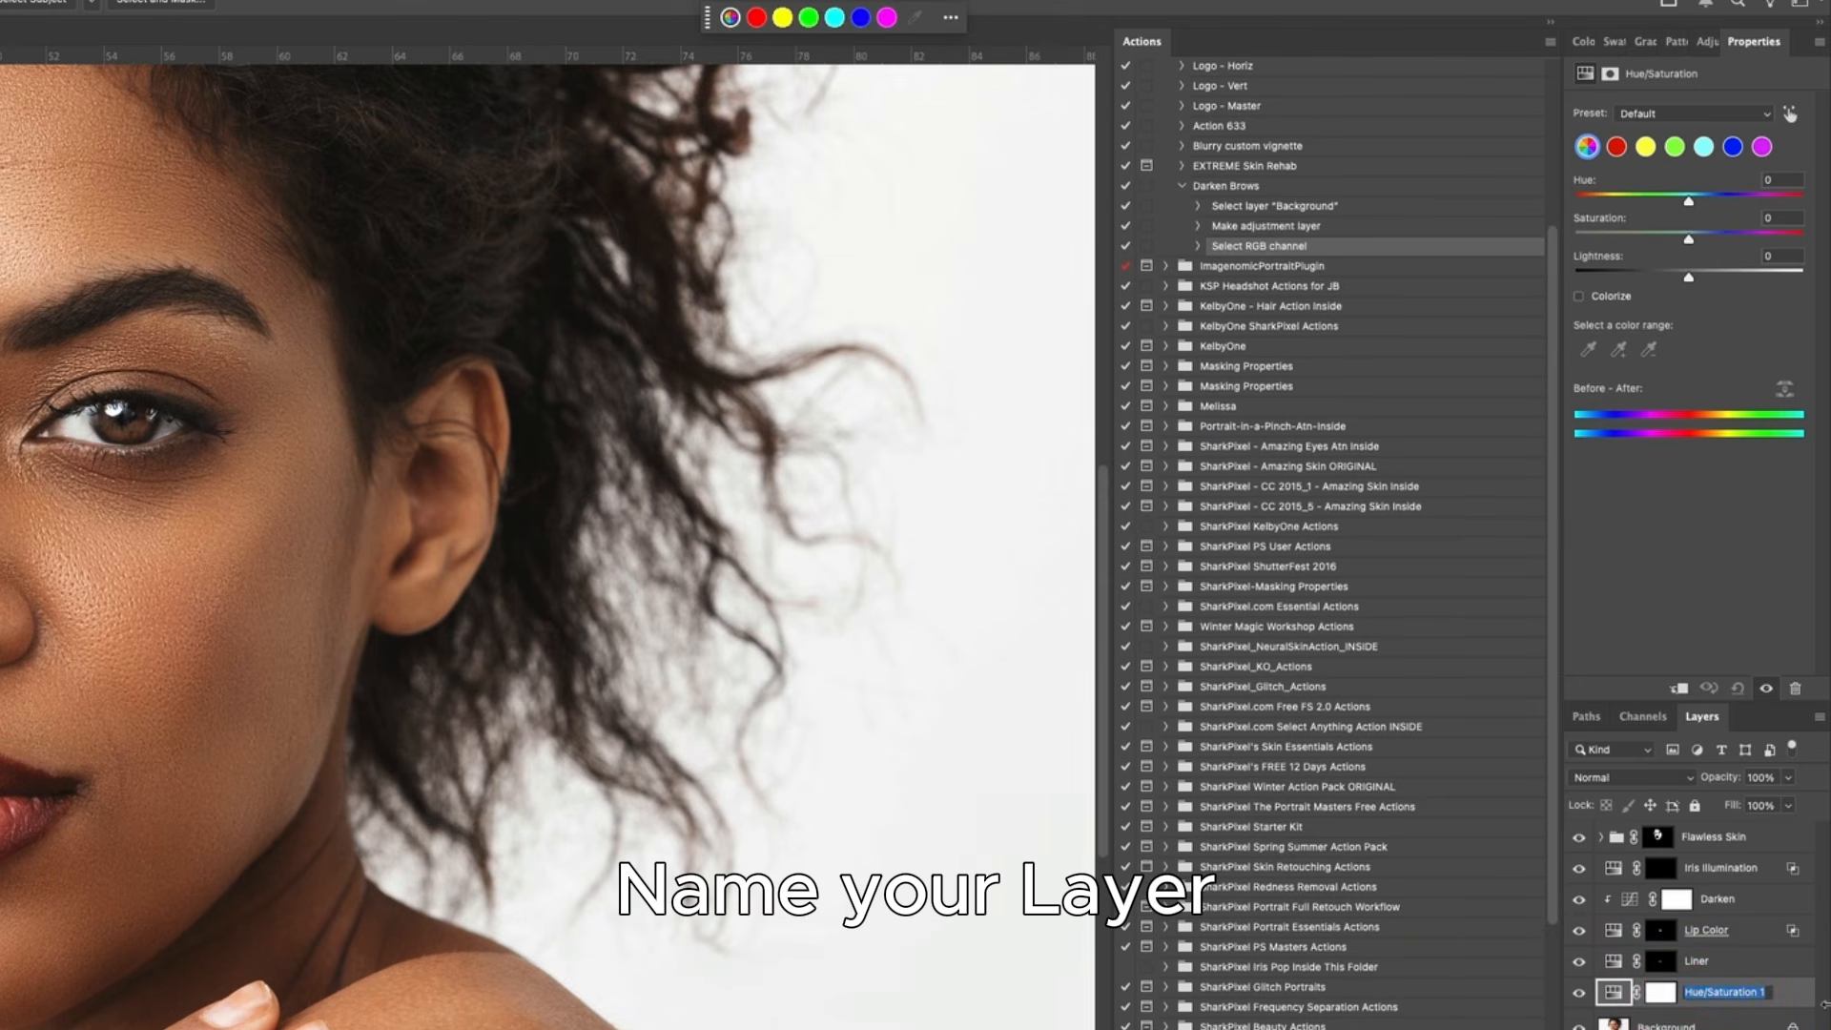
text(darken)
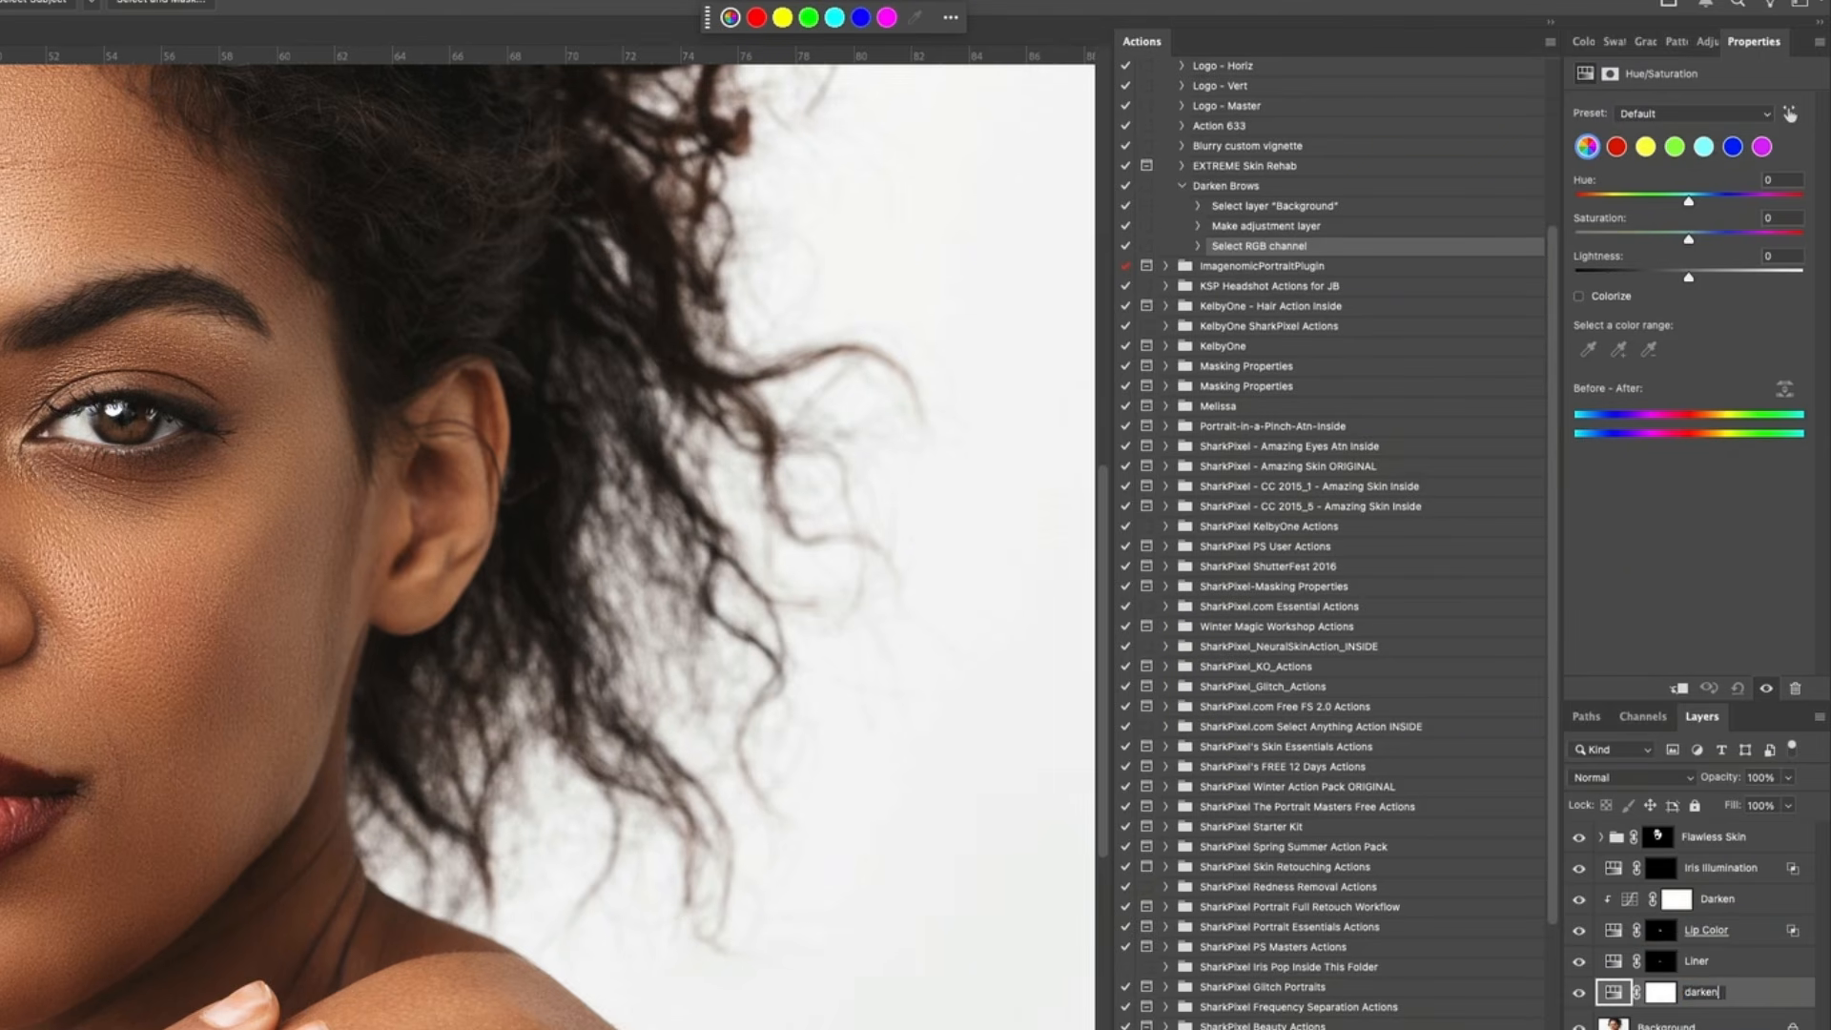
text( brows)
key(Return)
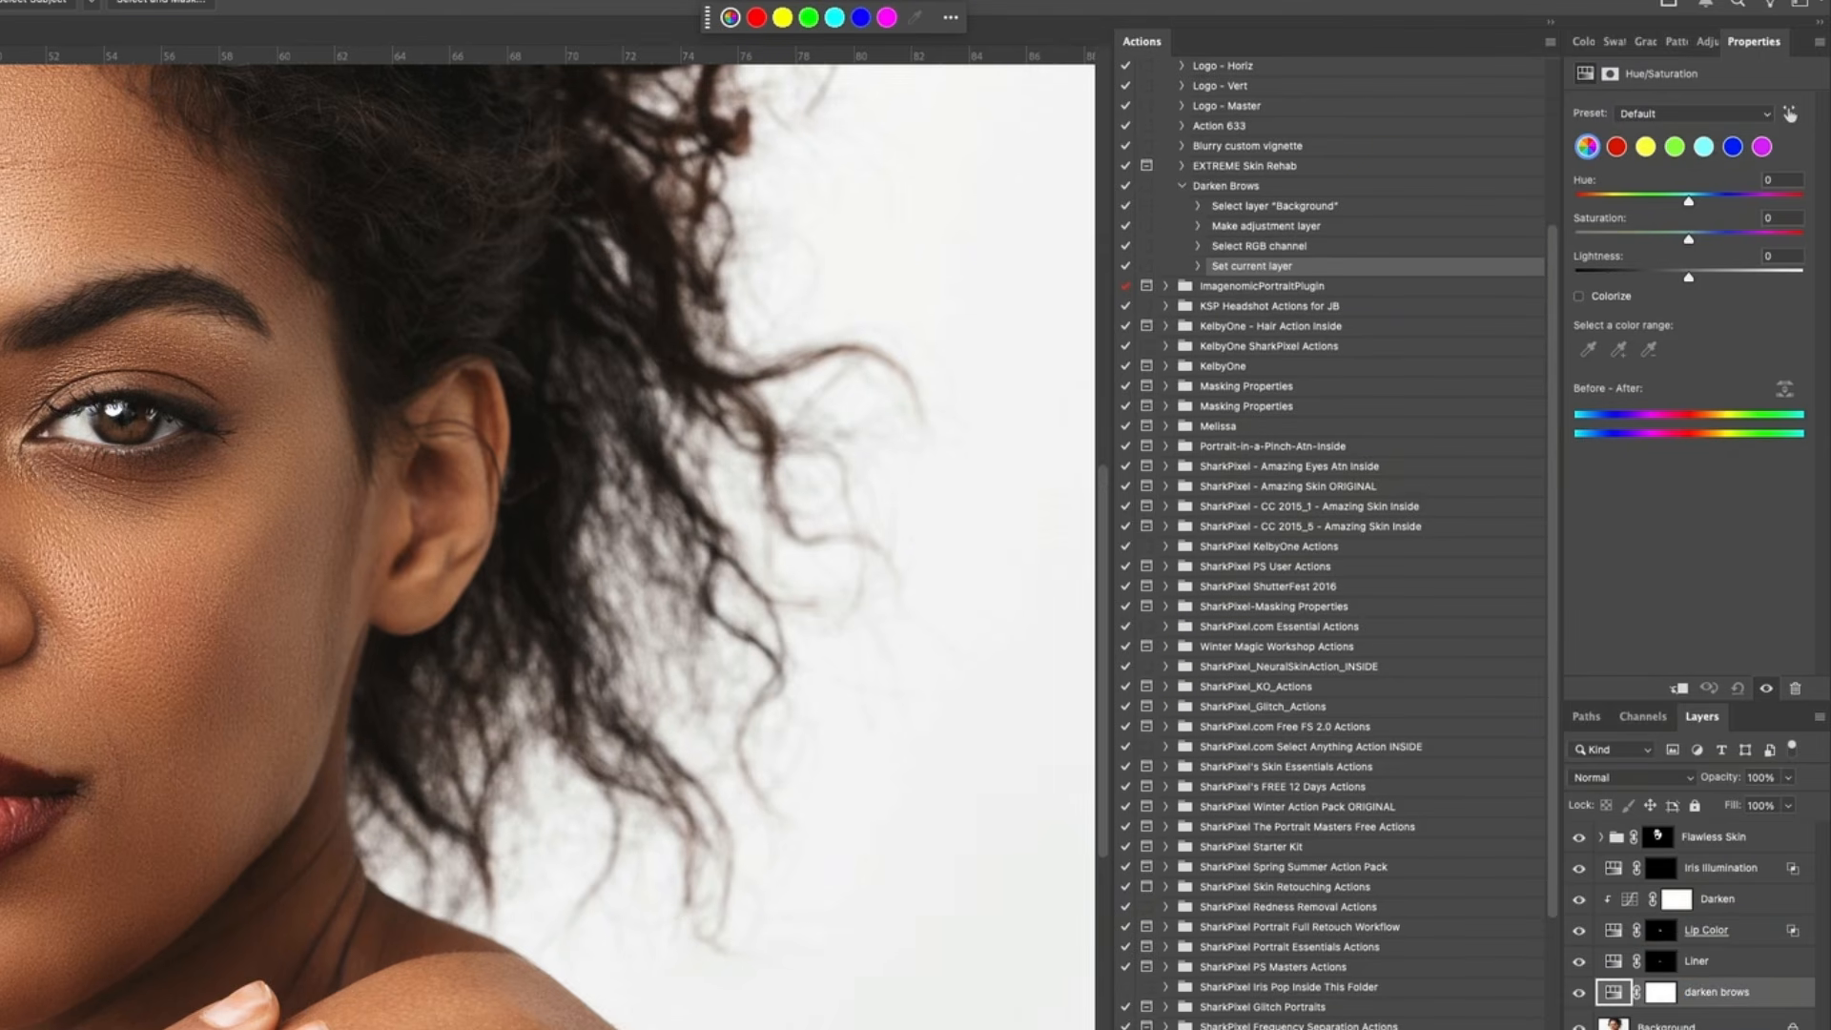
Step: Set the darken brows layer's blend mode to Multiply and invert its layer mask to black
click(1618, 783)
click(1595, 777)
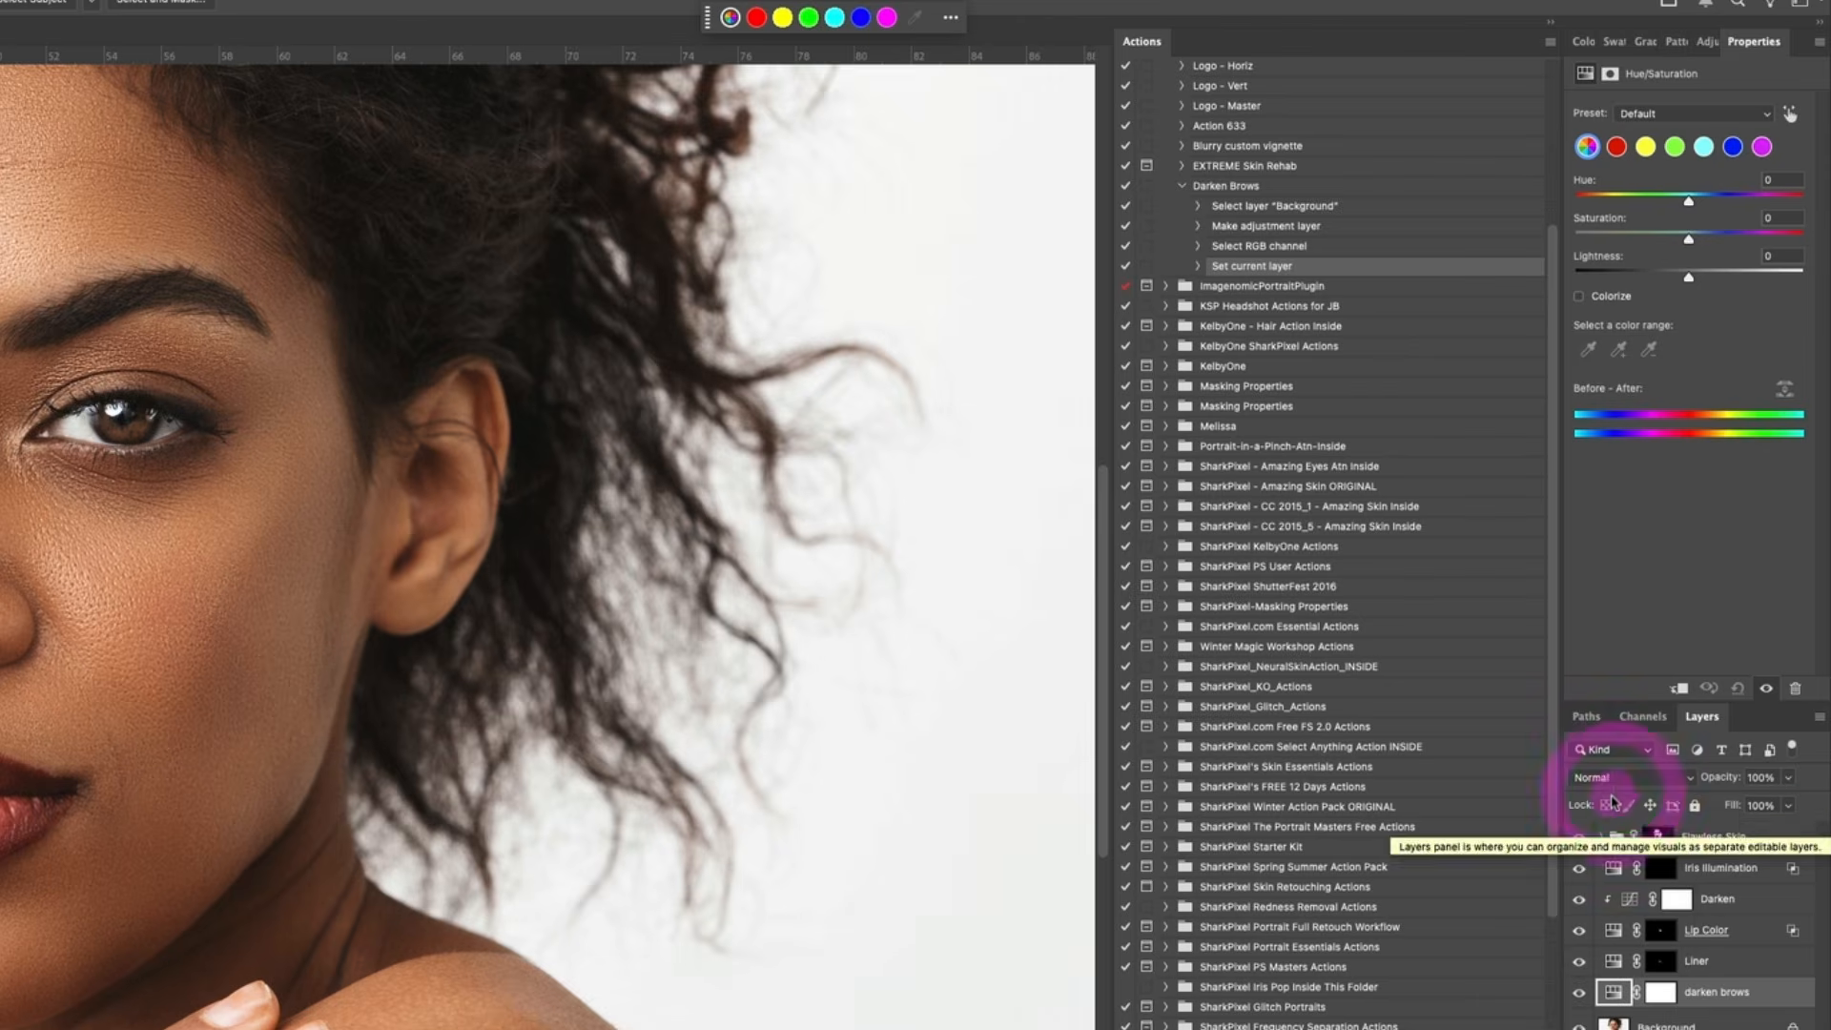
click(1596, 777)
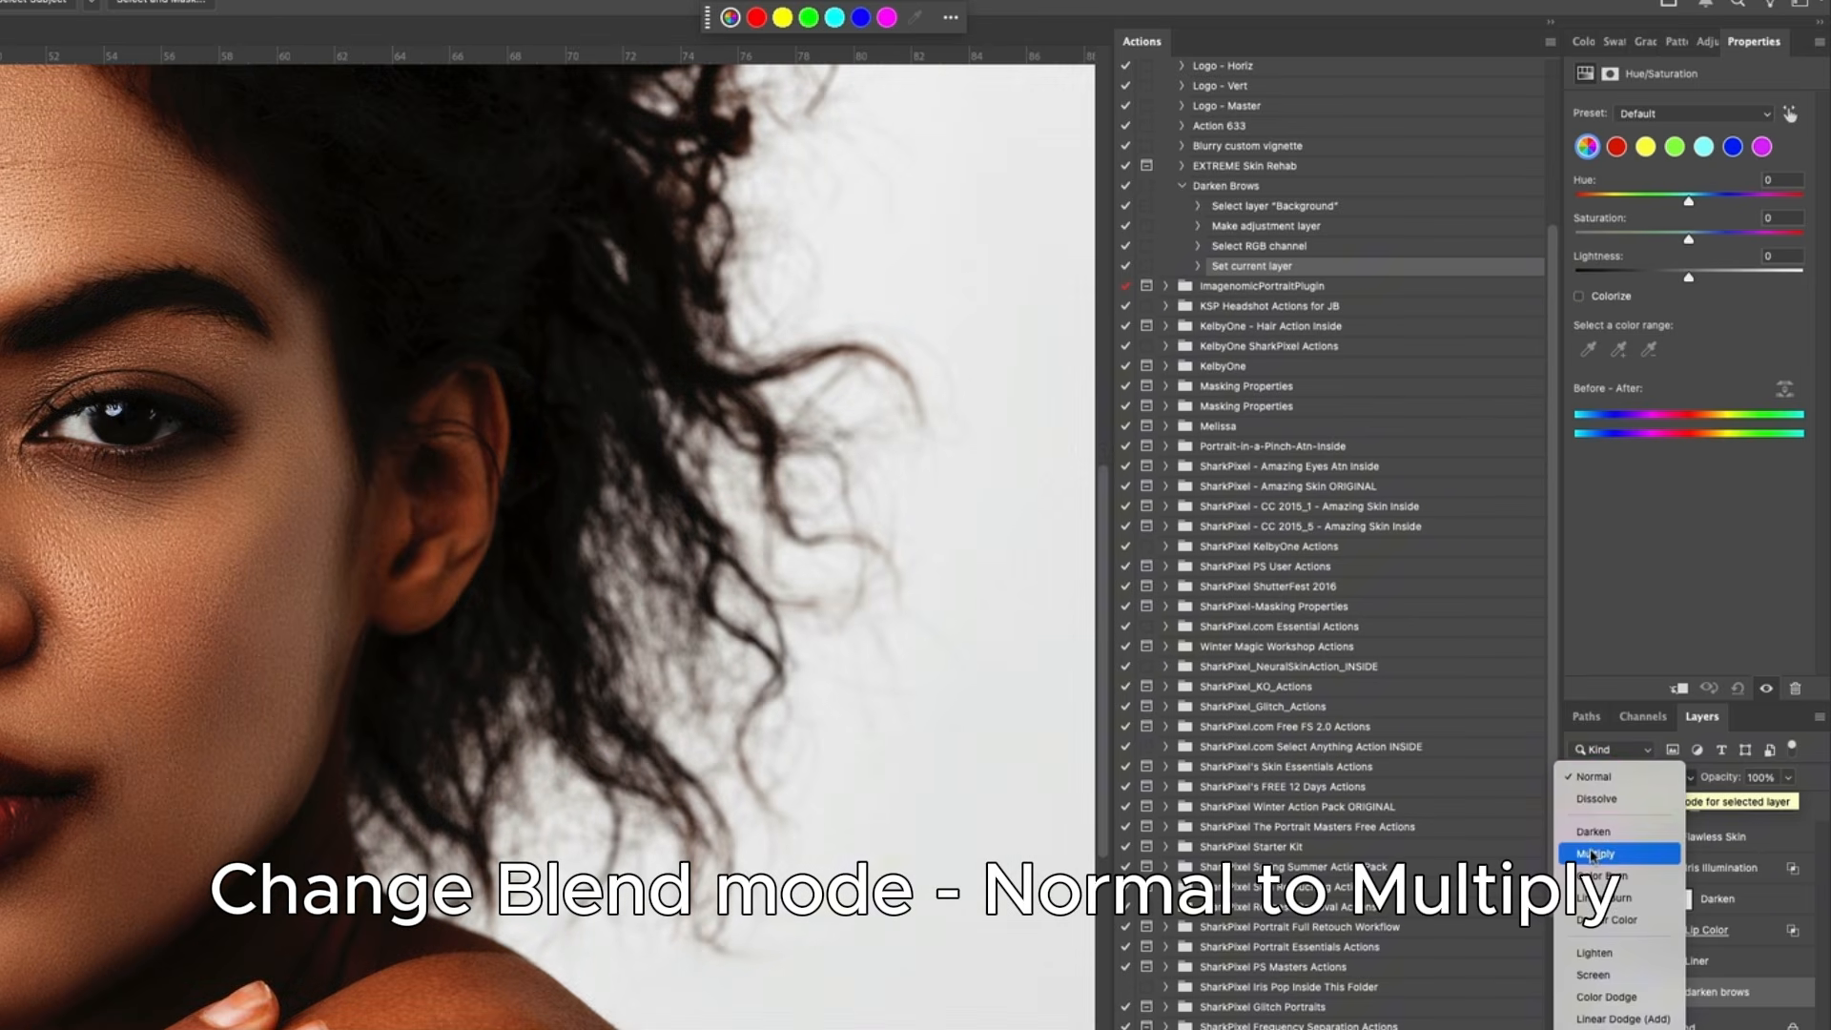
click(1595, 854)
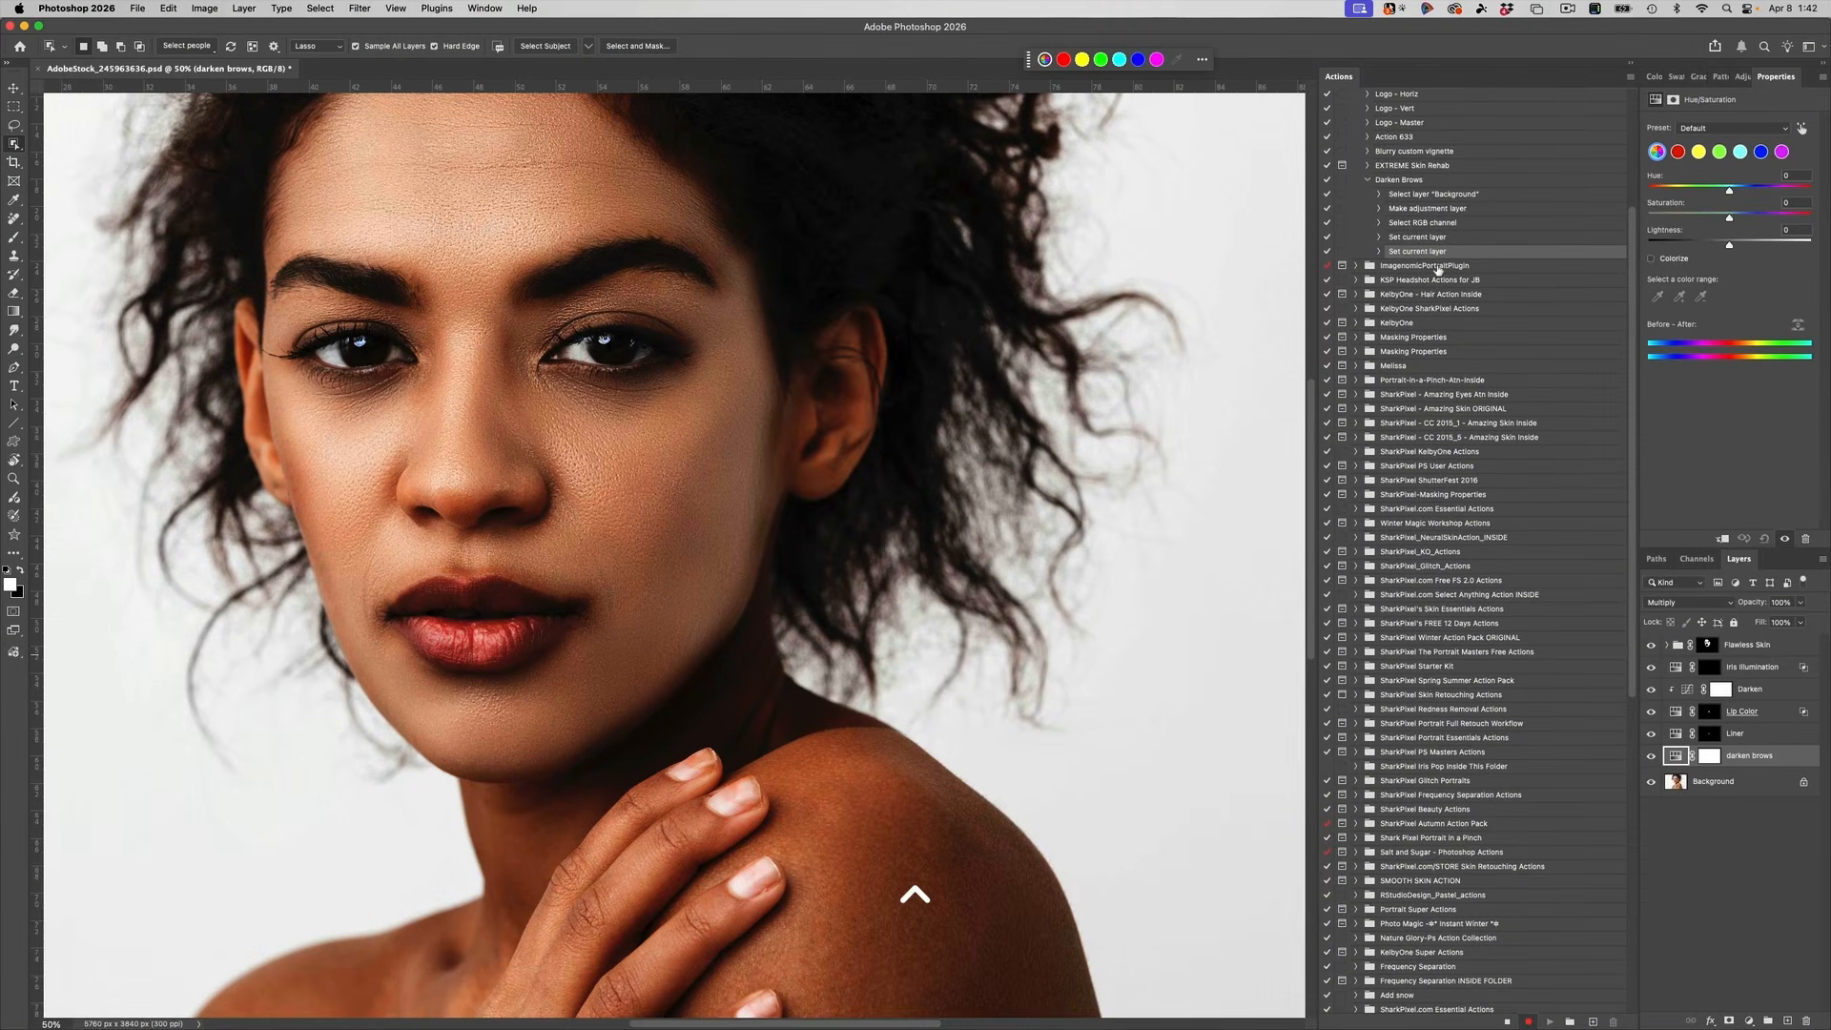
click(1709, 758)
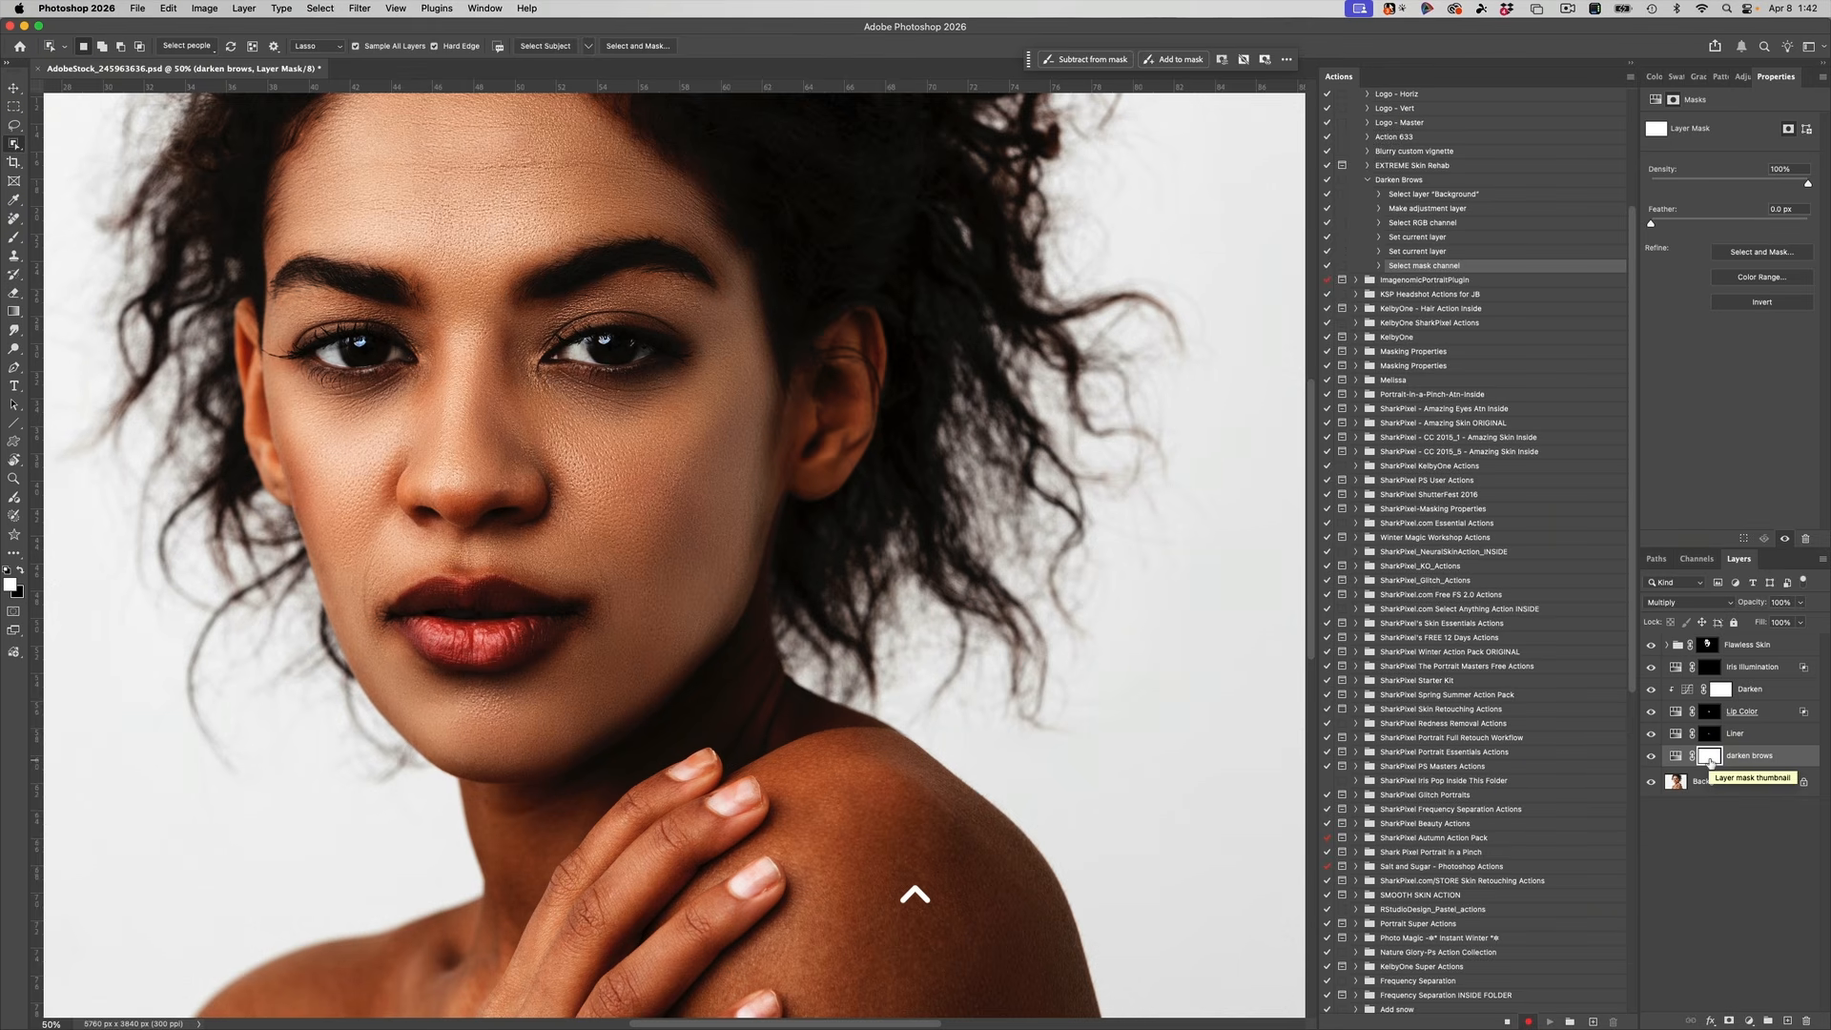
key(super+i)
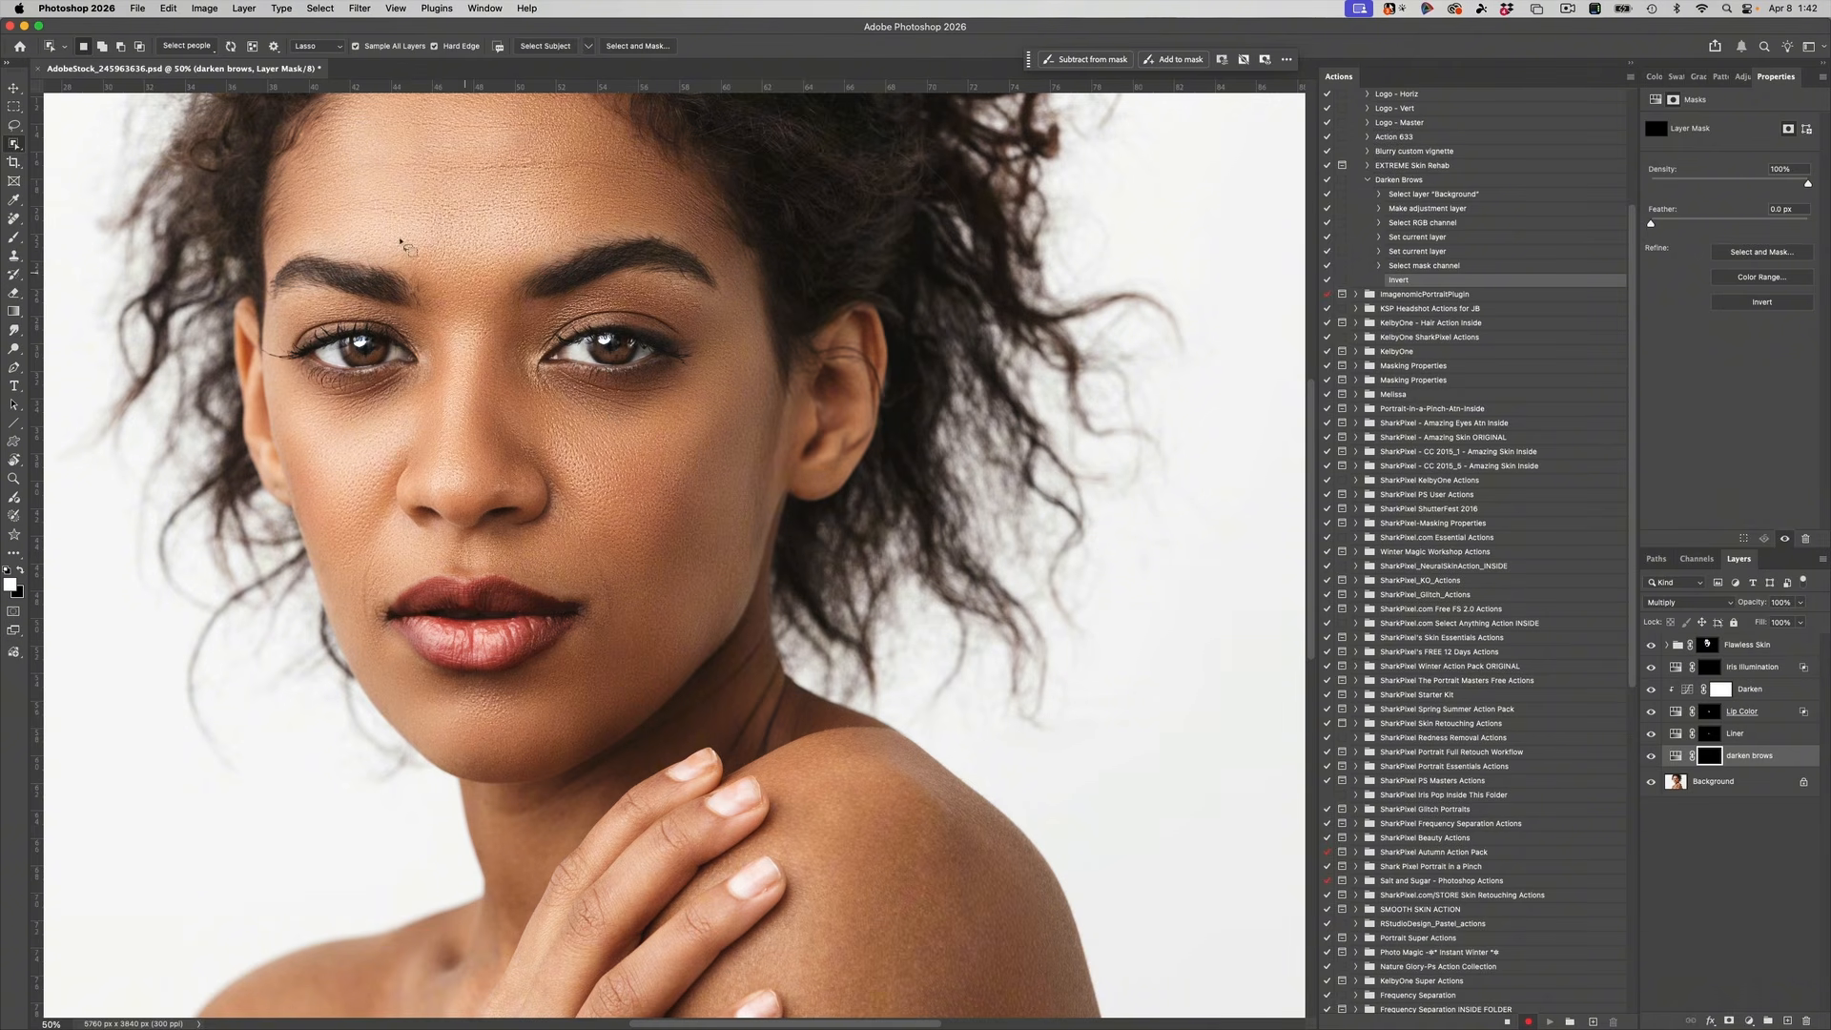
Step: Select the person's eyebrows with people selection, invert the layer mask inside that selection, and deselect
click(180, 48)
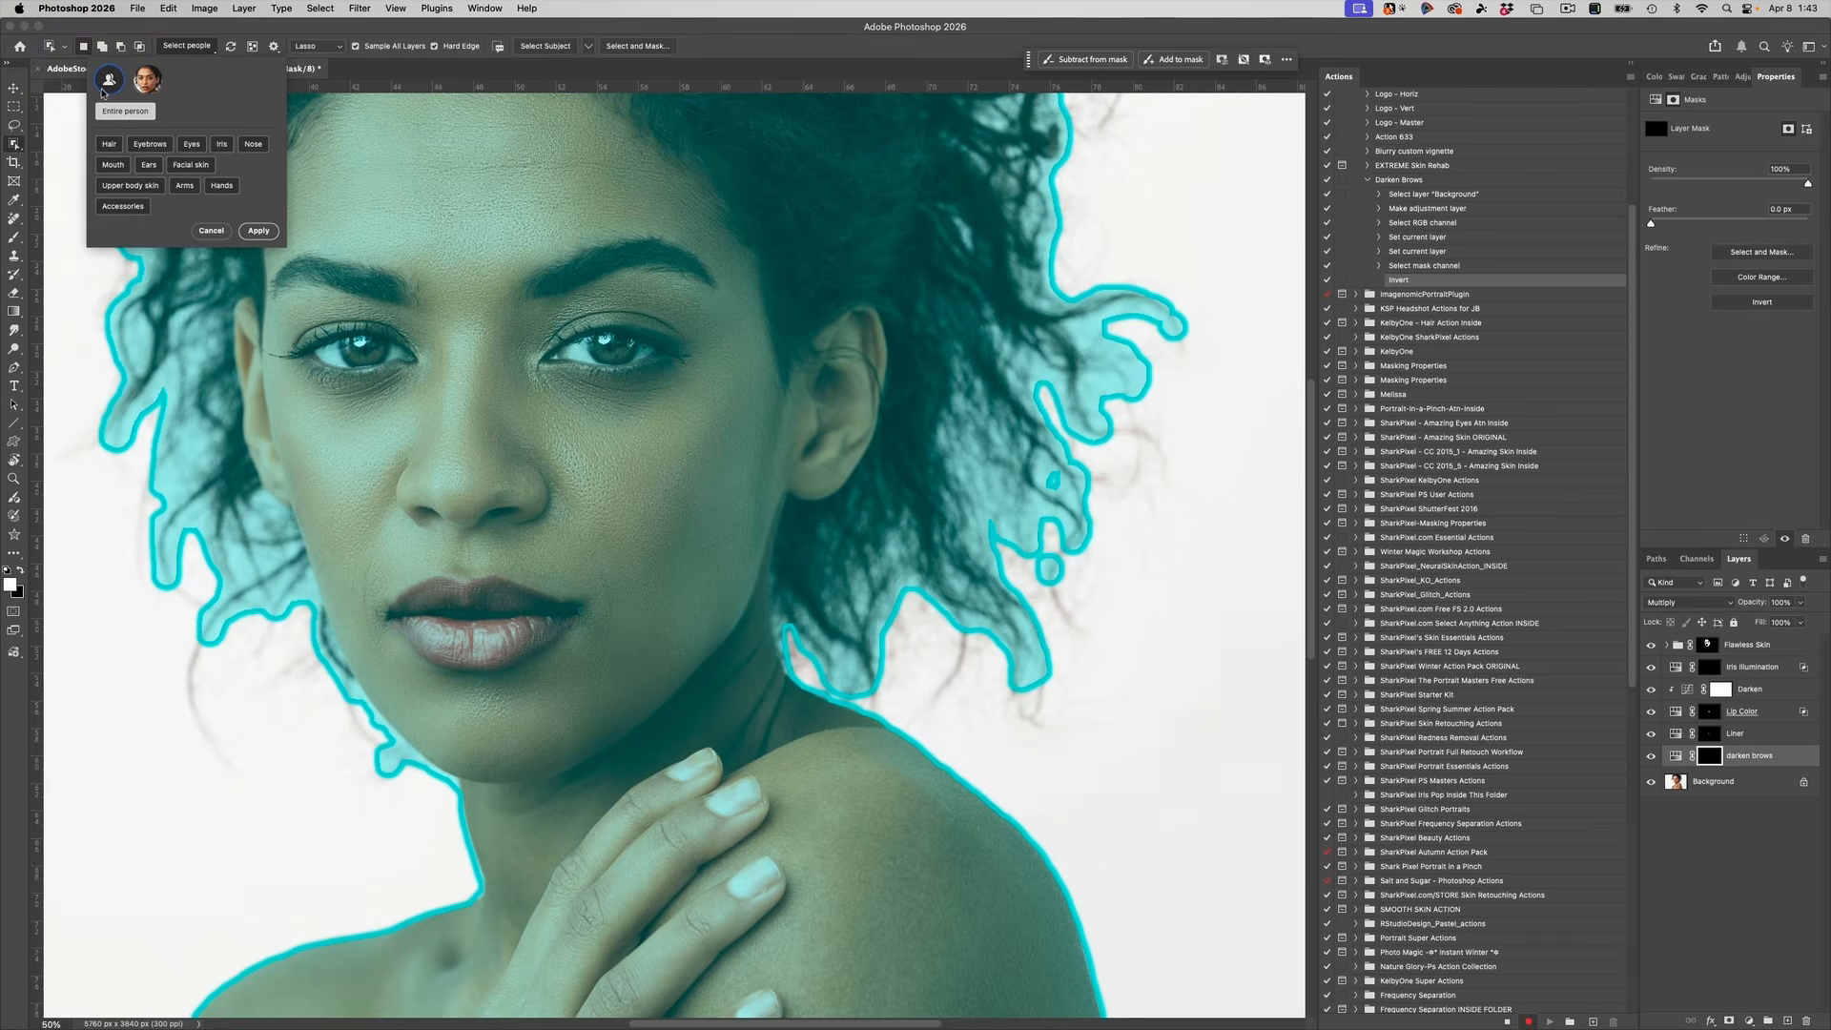
click(150, 144)
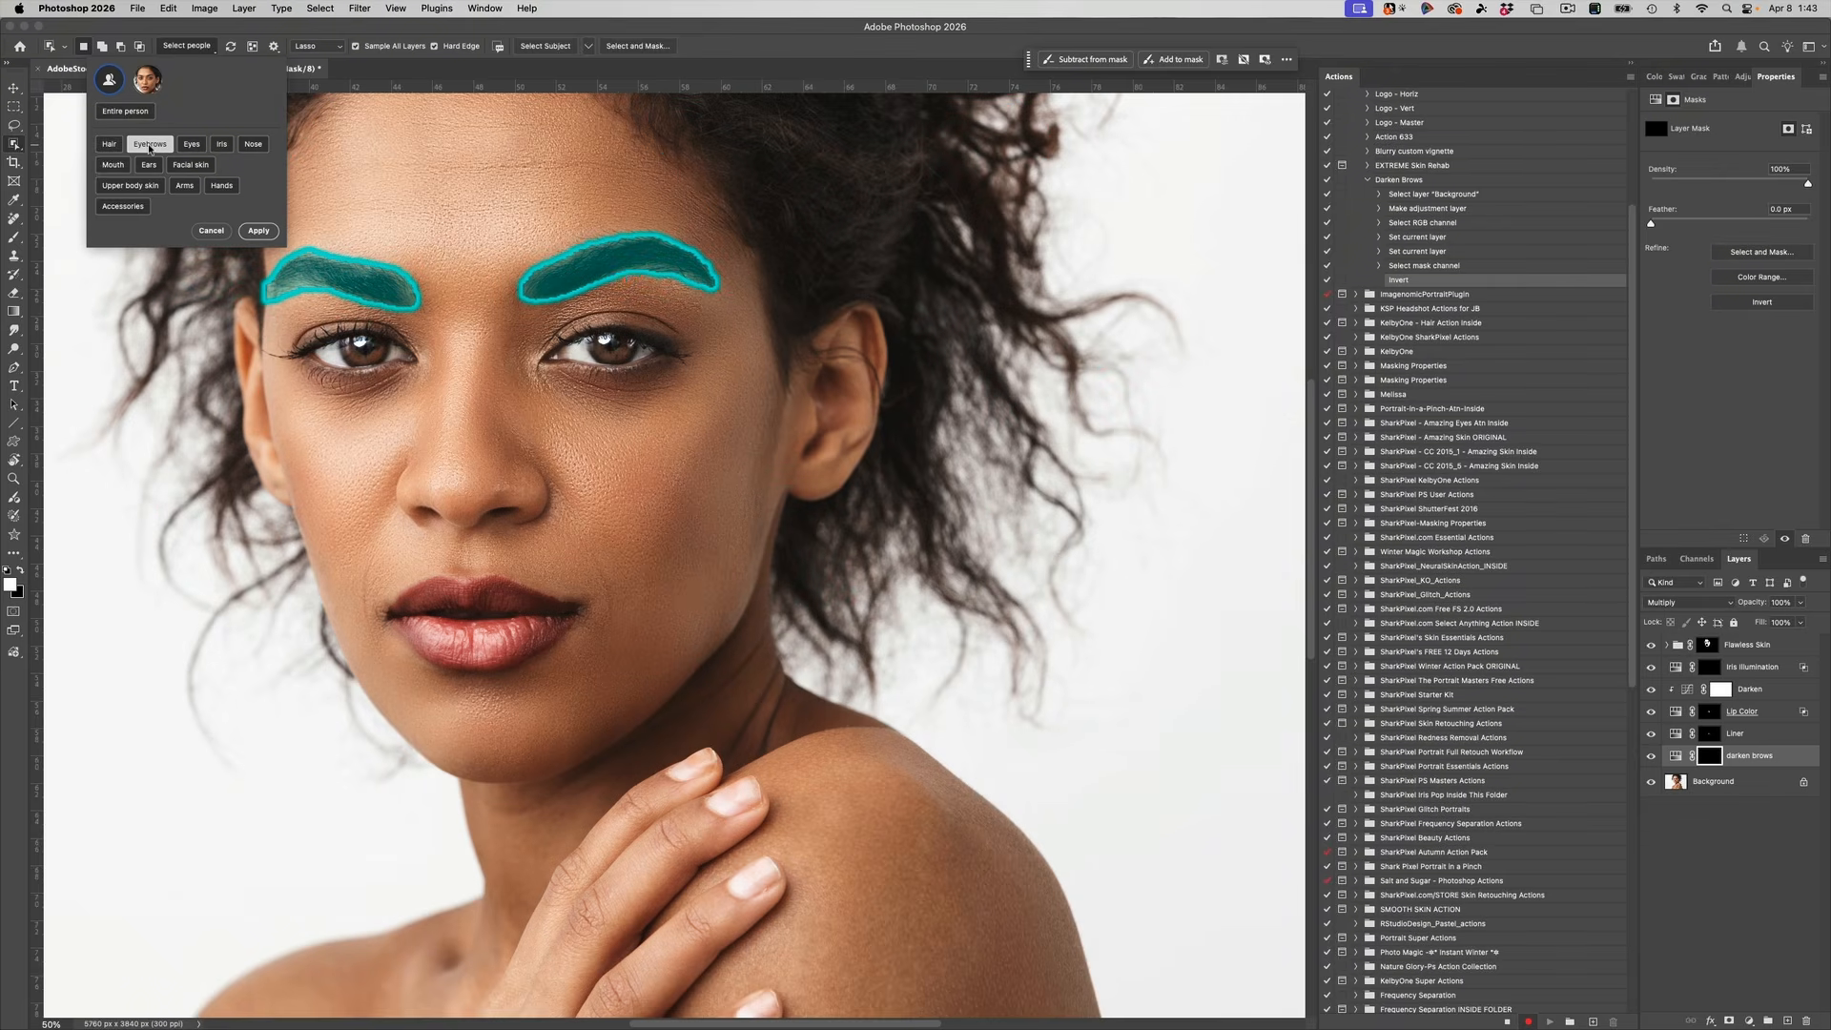
click(259, 230)
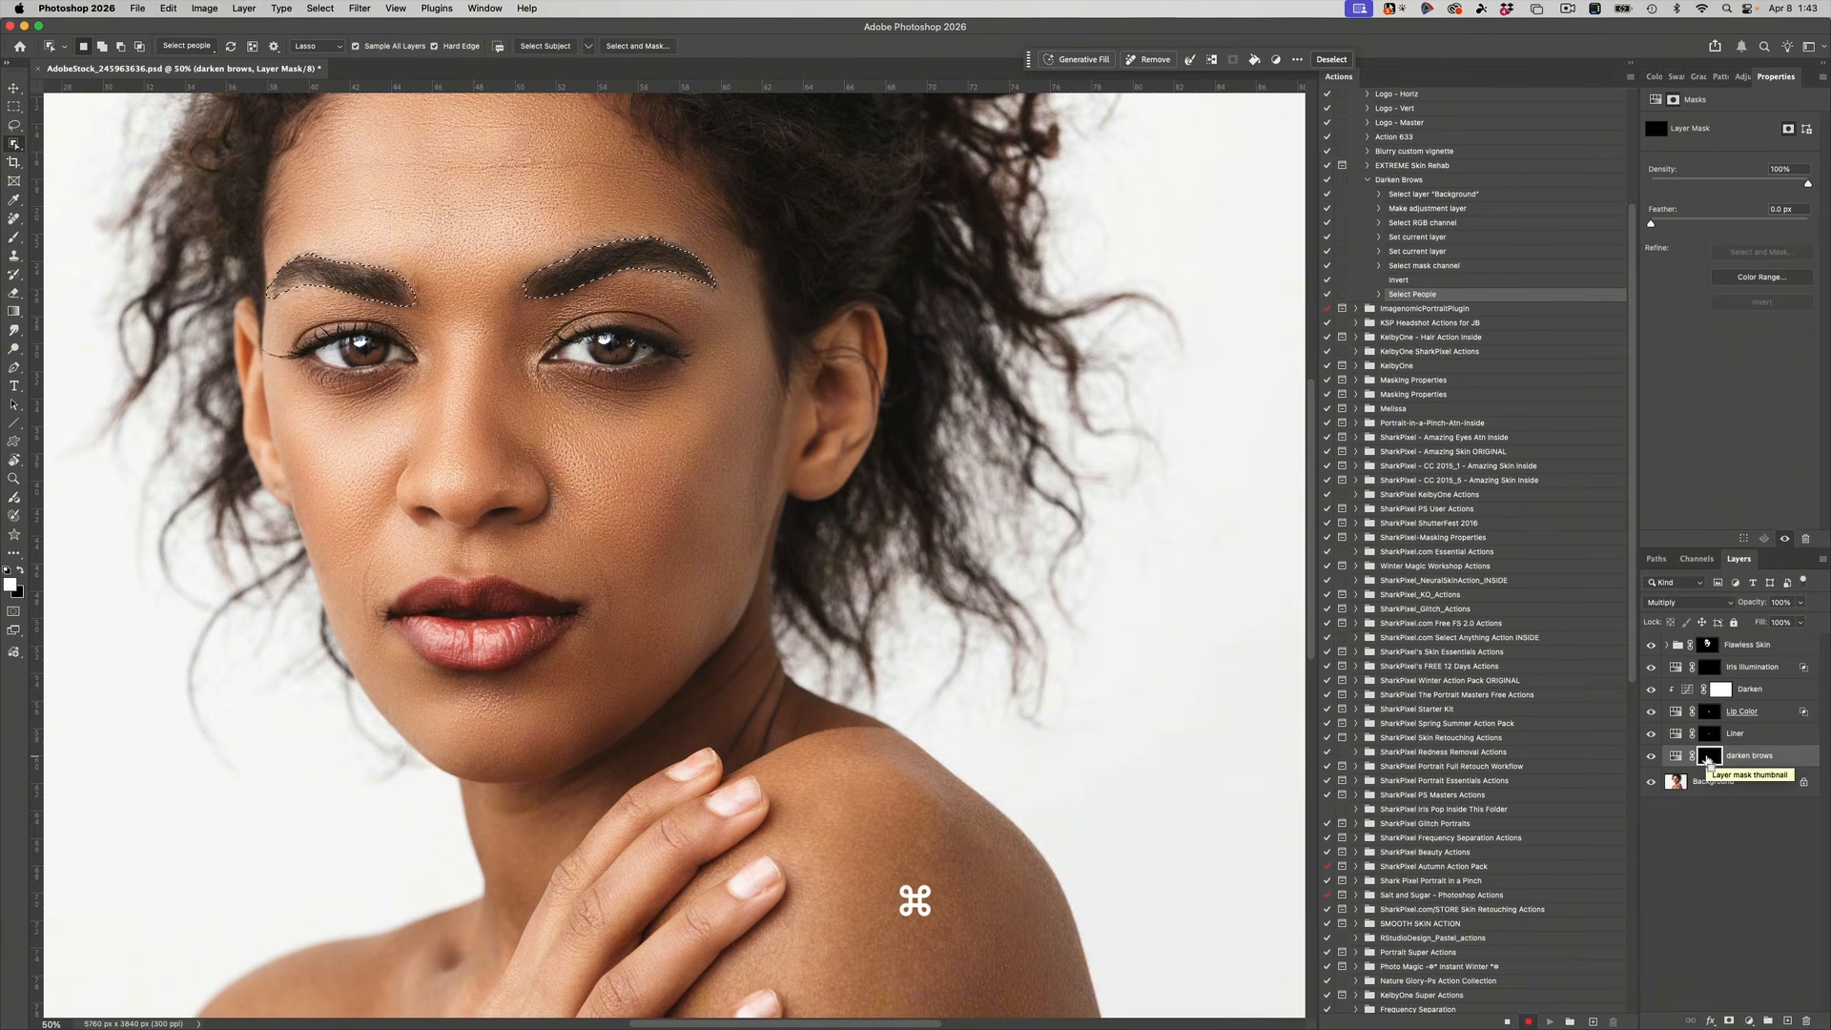
key(super+i)
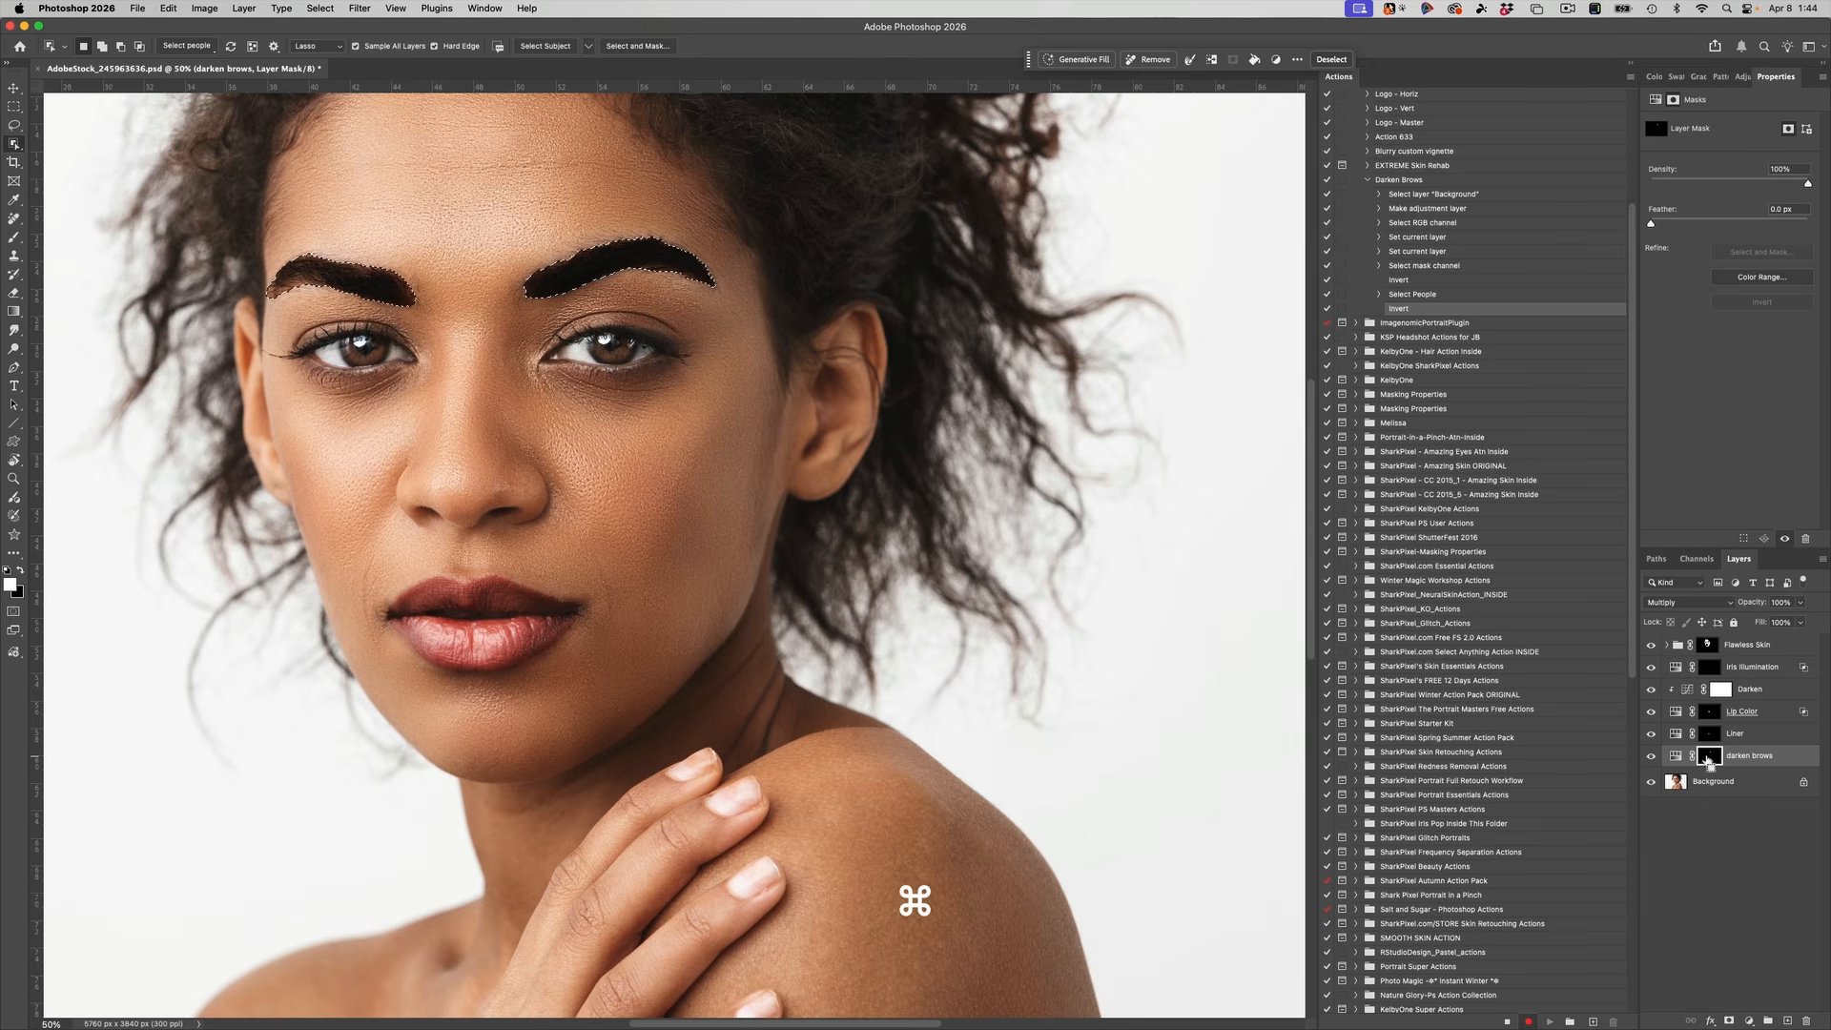
key(super+d)
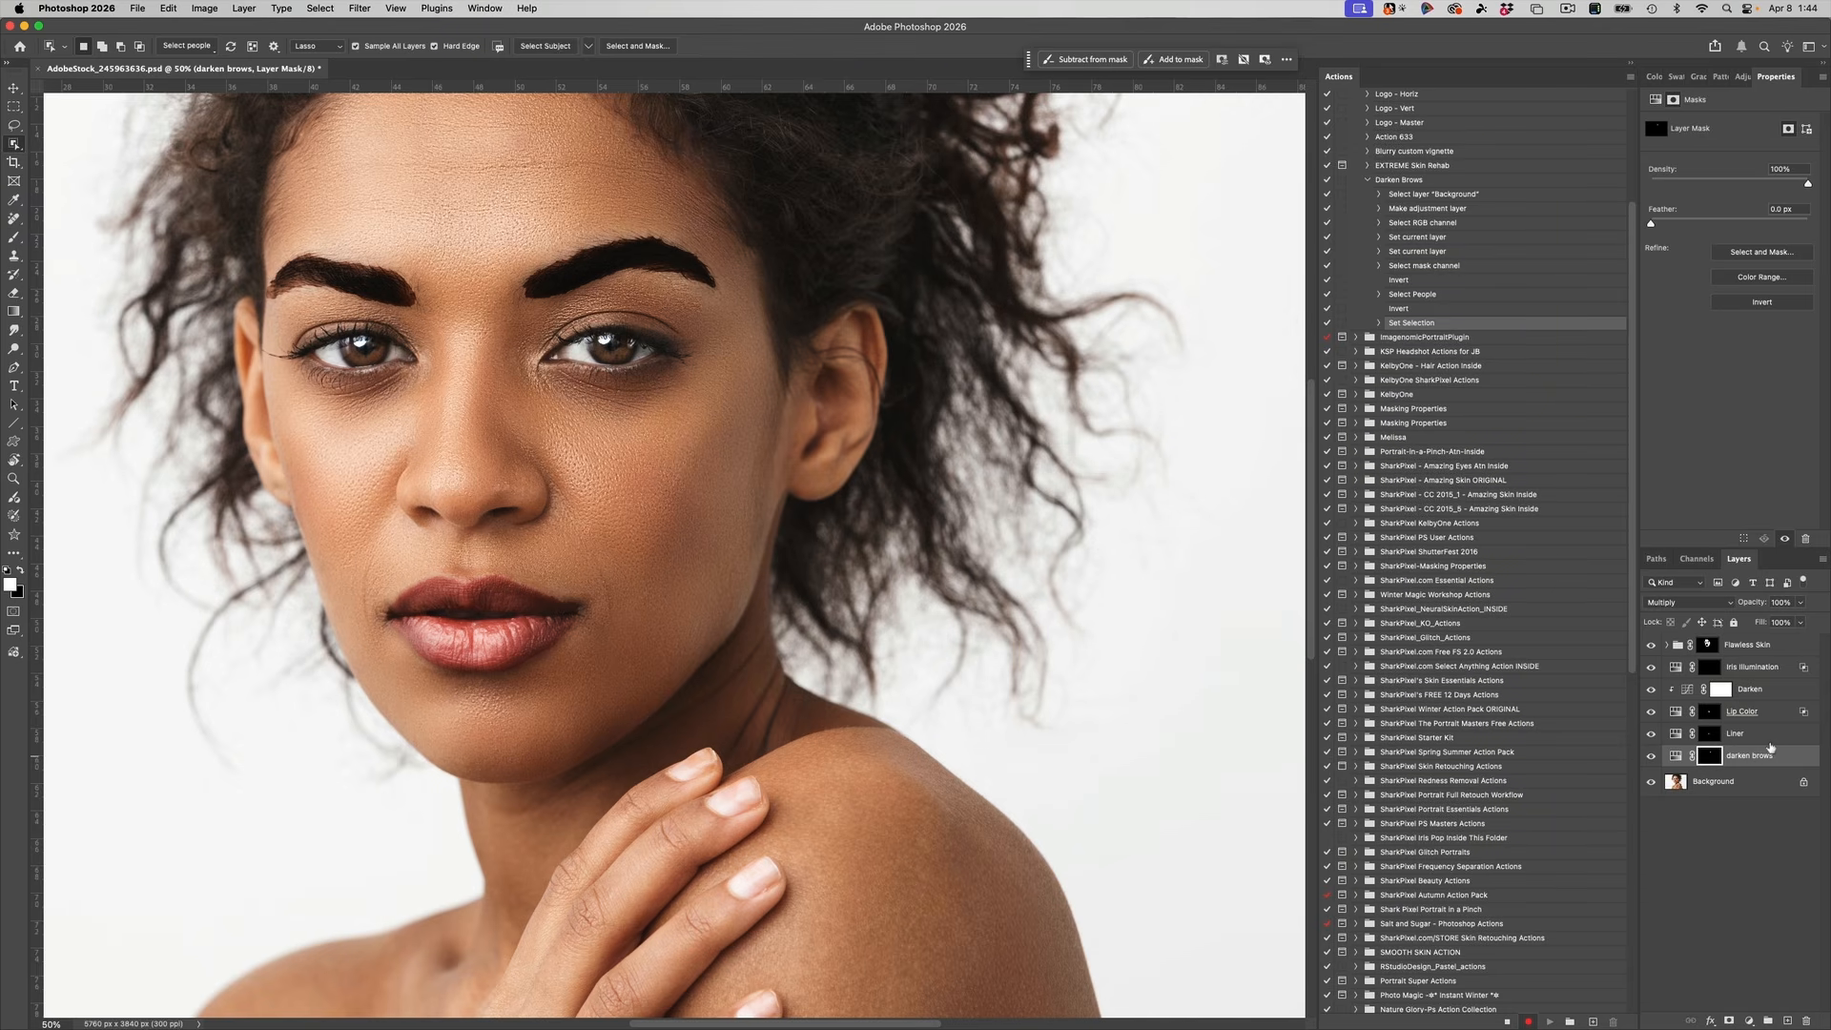
Step: Set the darken brows layer's opacity to 35% and expand the last recorded action step to show its details
key(shift+c)
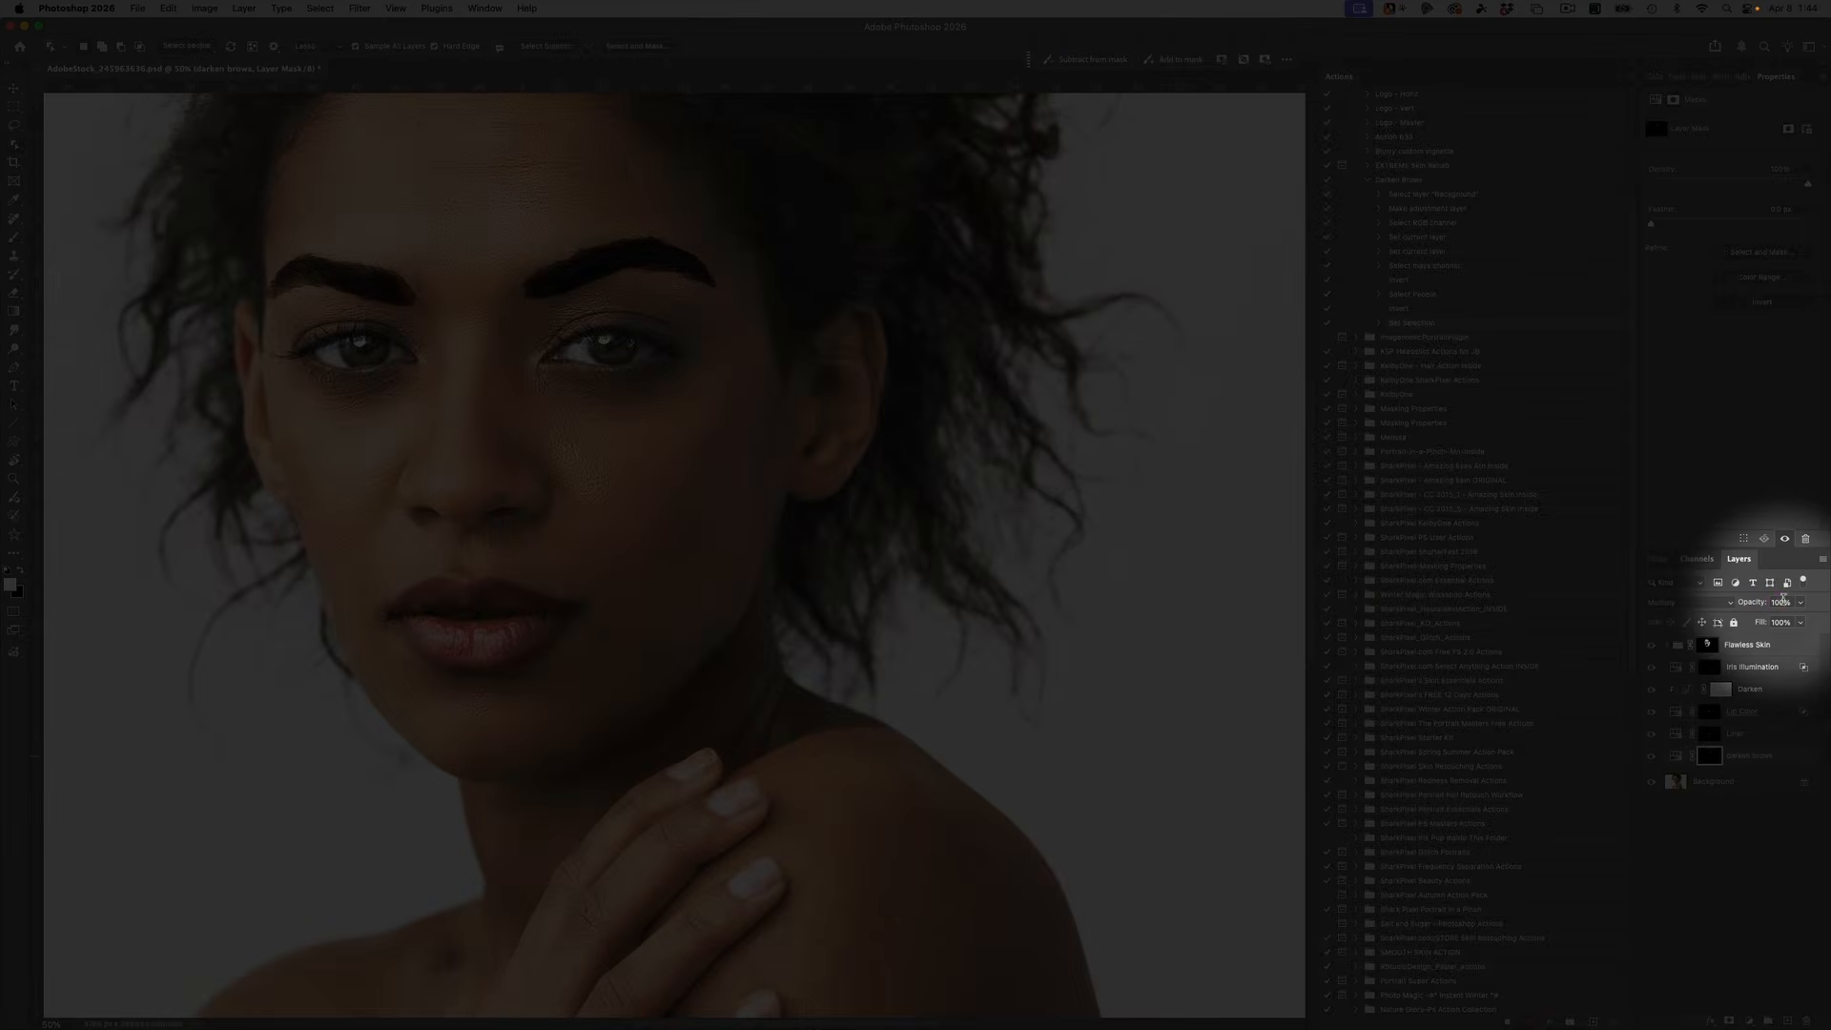
click(1782, 601)
key(shift+c)
text(3)
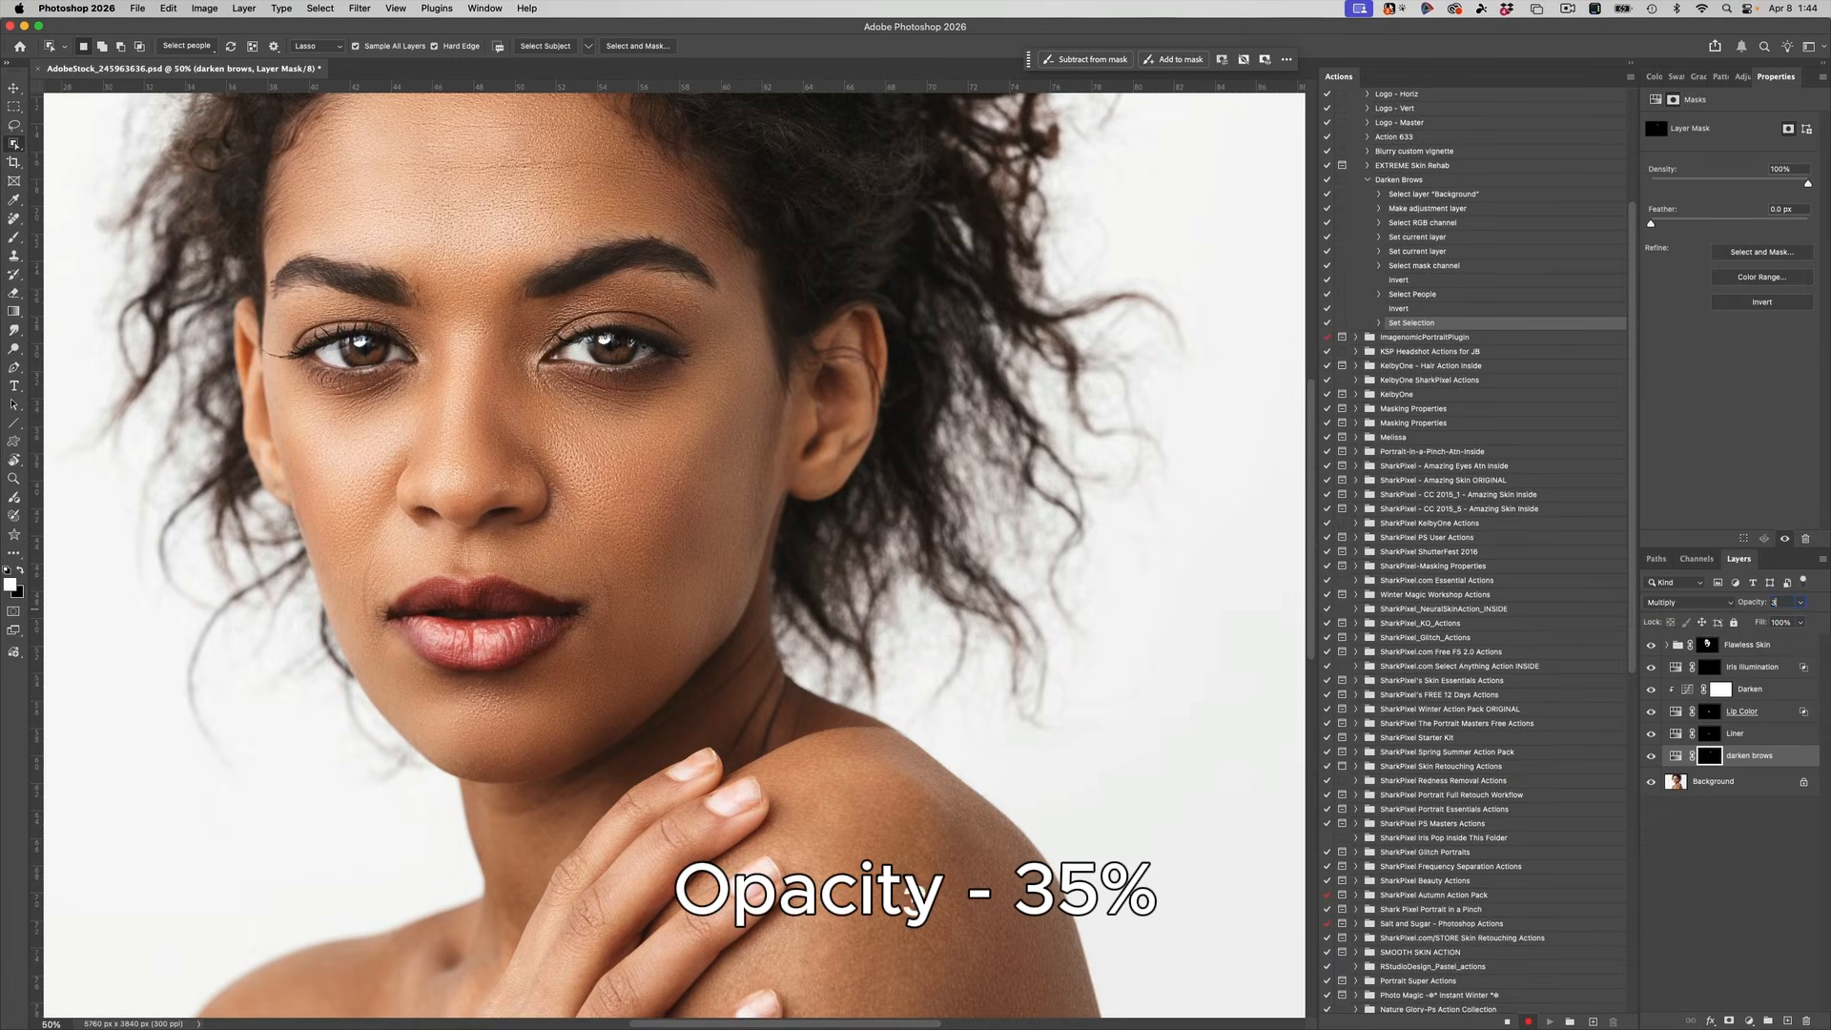
text(5)
key(Return)
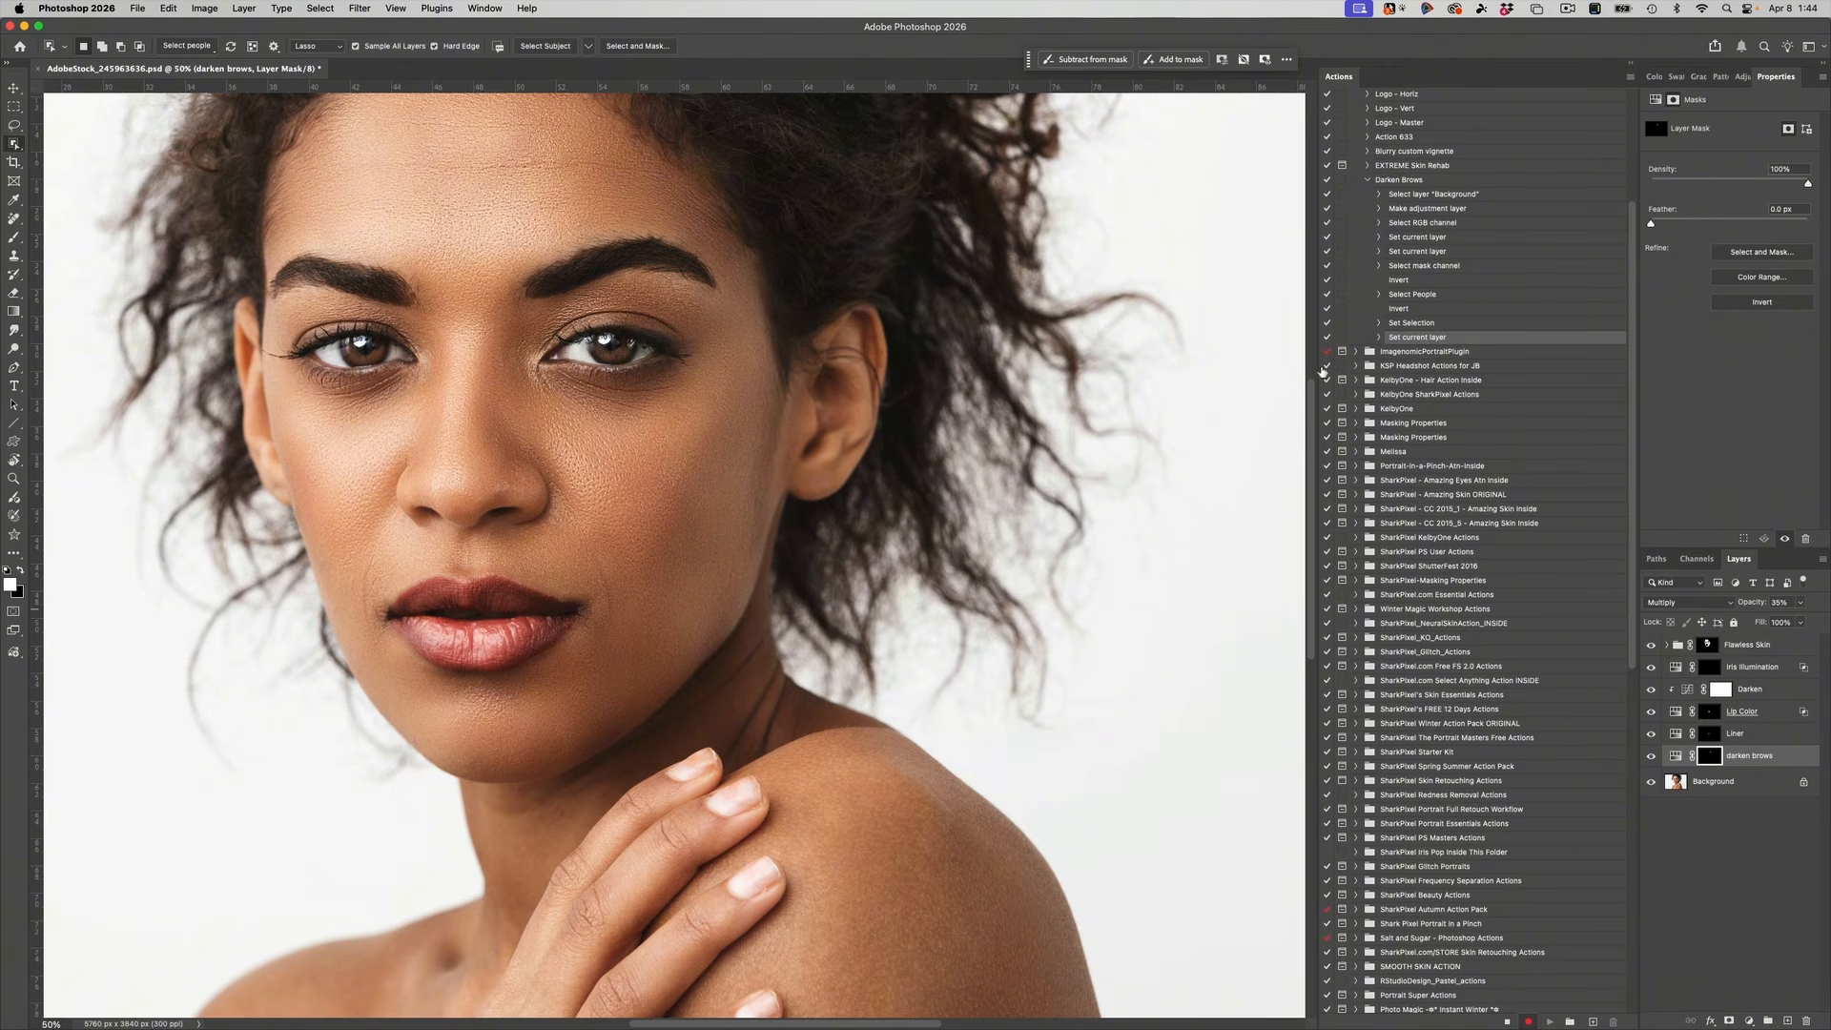
key(shift+c)
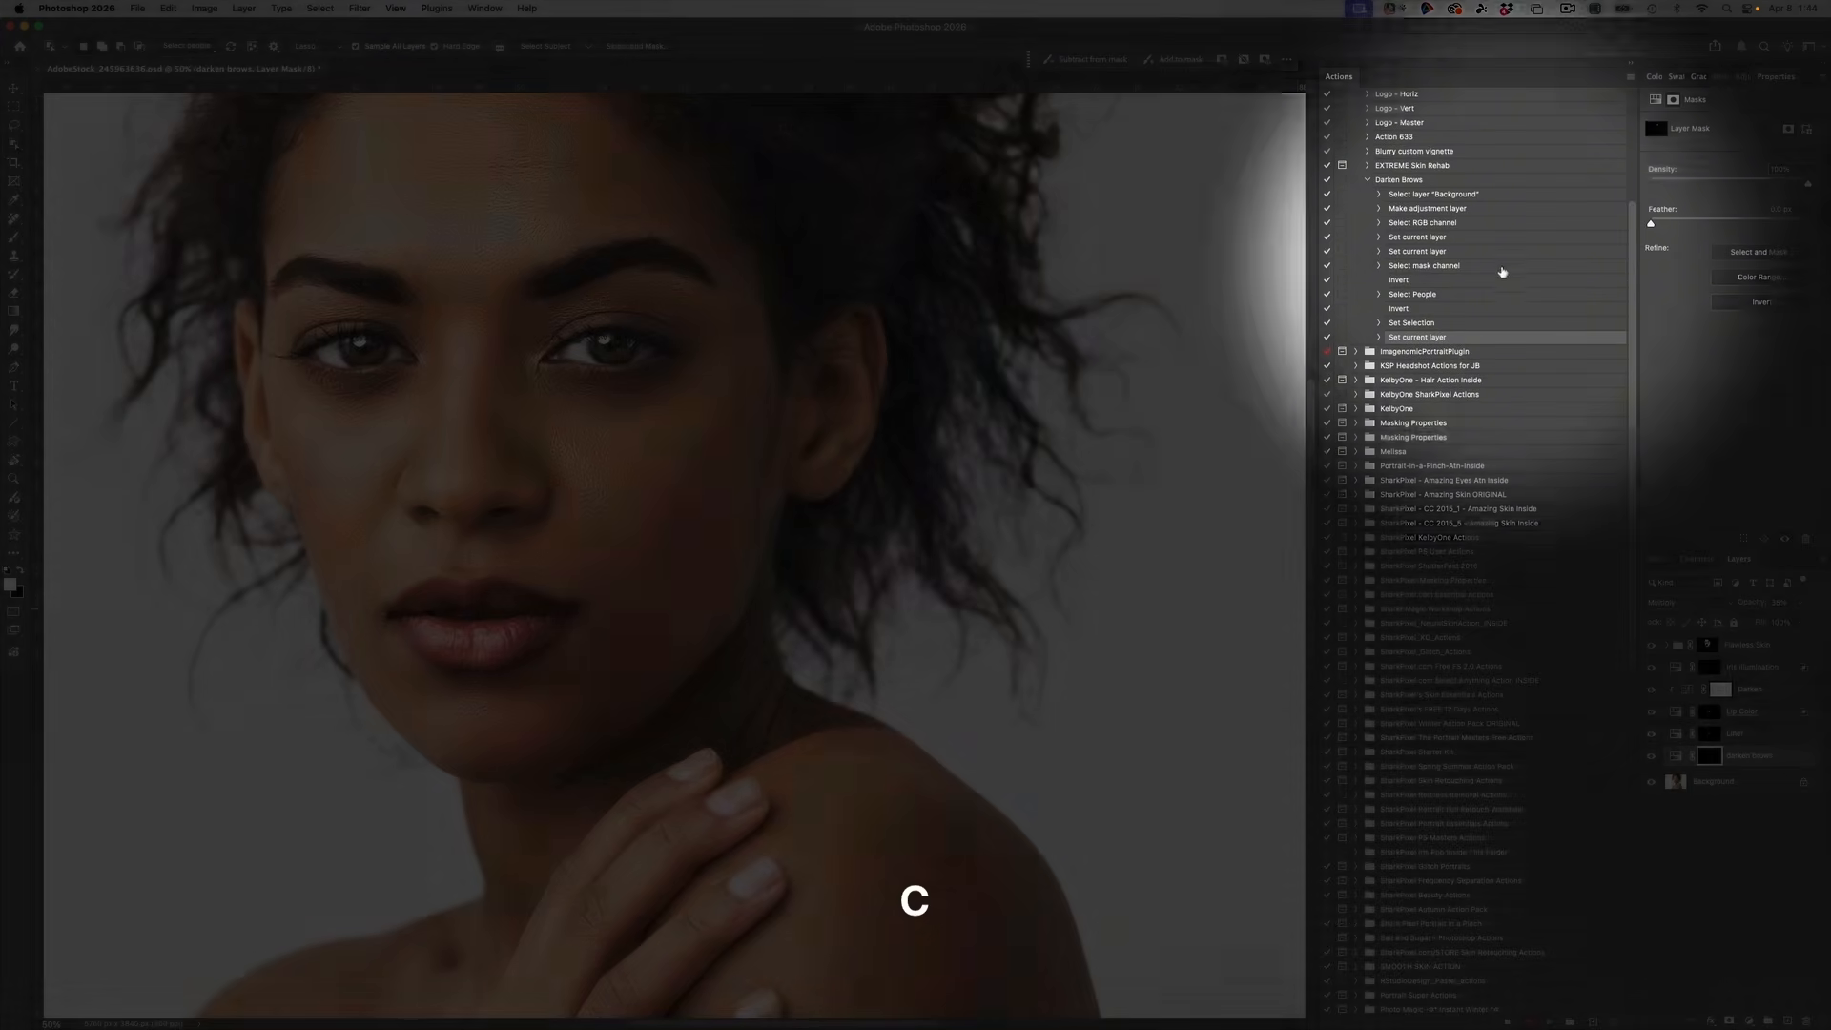
click(1377, 338)
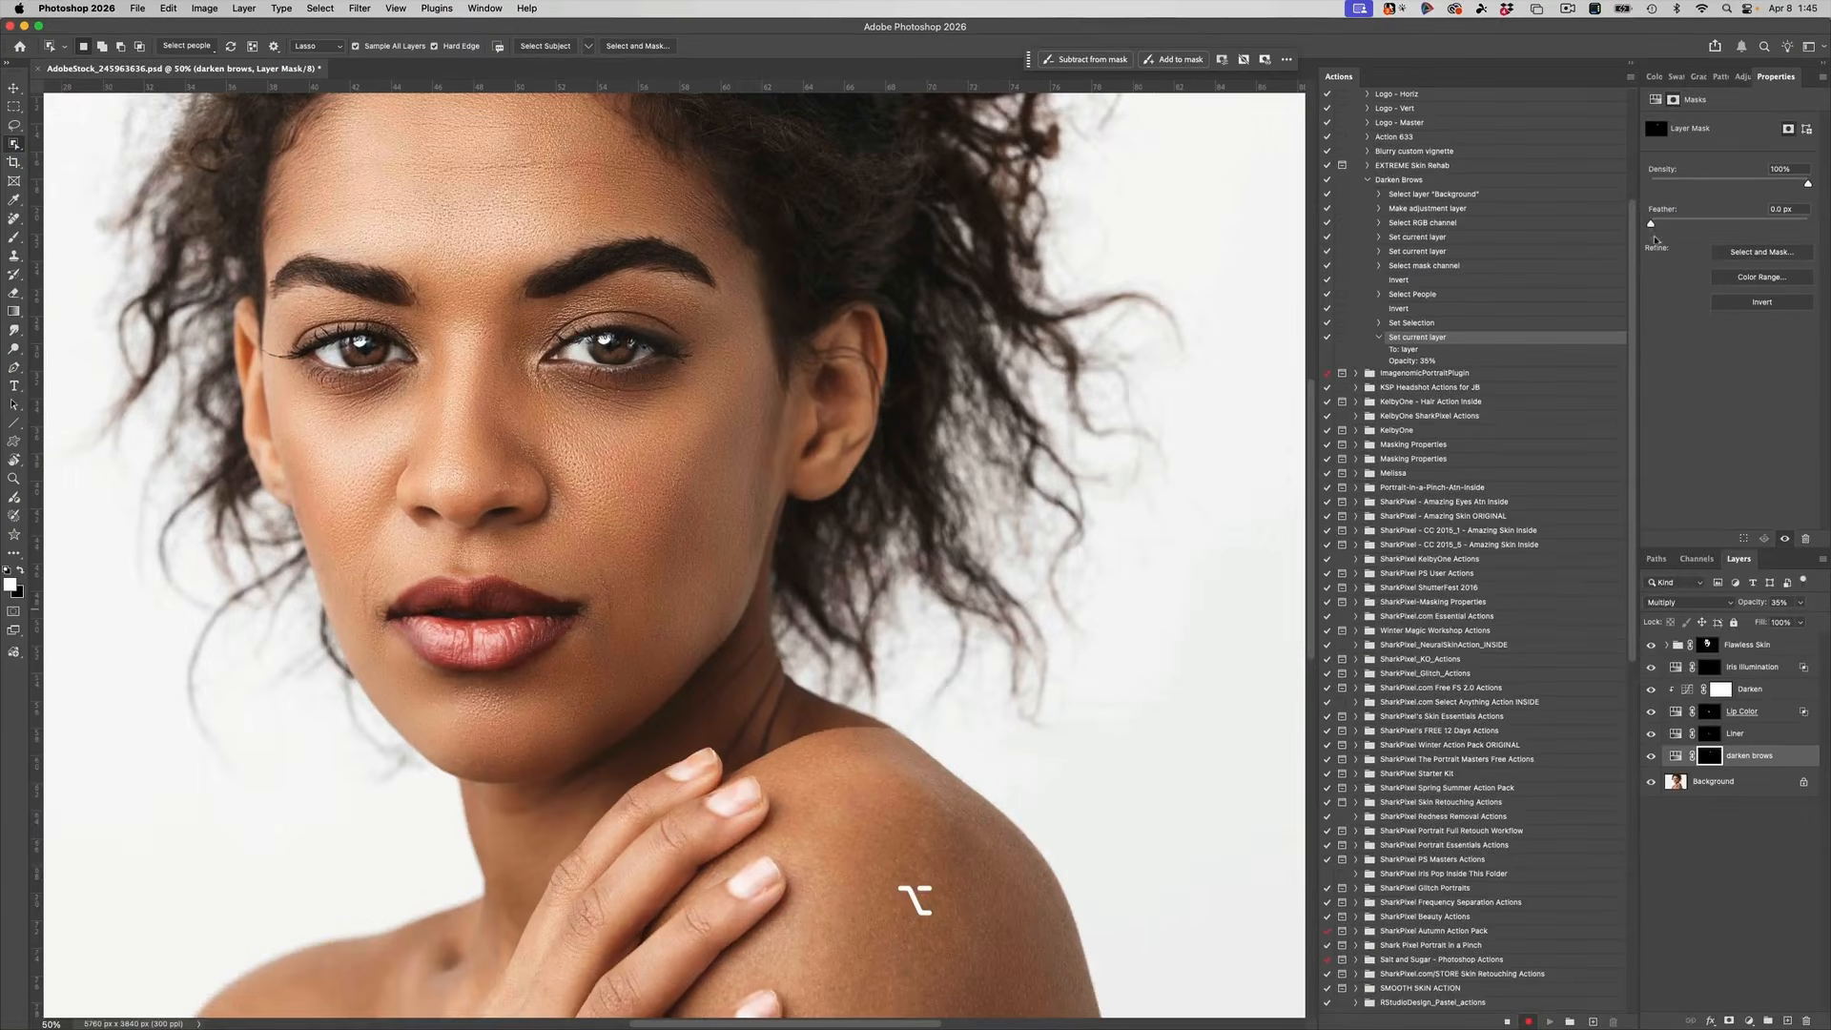
Step: Feather the darken brows layer mask to 3.2 px and stop recording the action
click(1668, 225)
drag(1674, 225, 1678, 225)
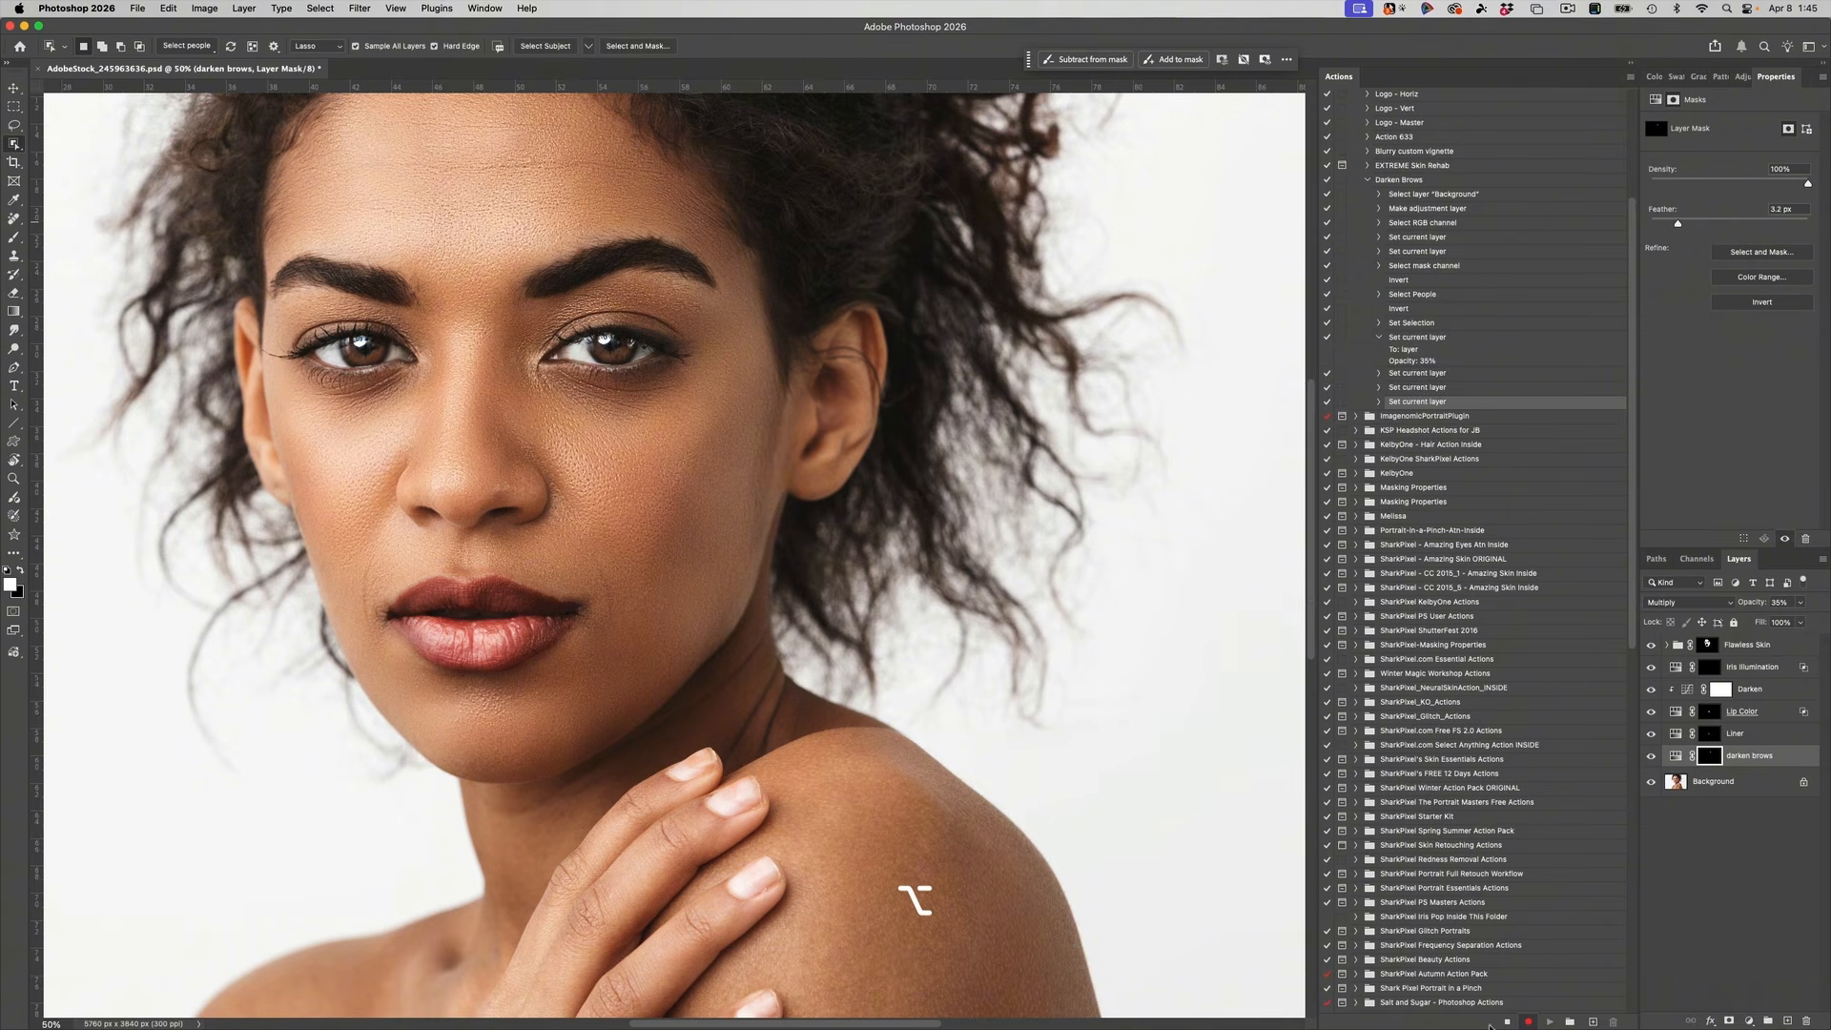
click(1507, 1021)
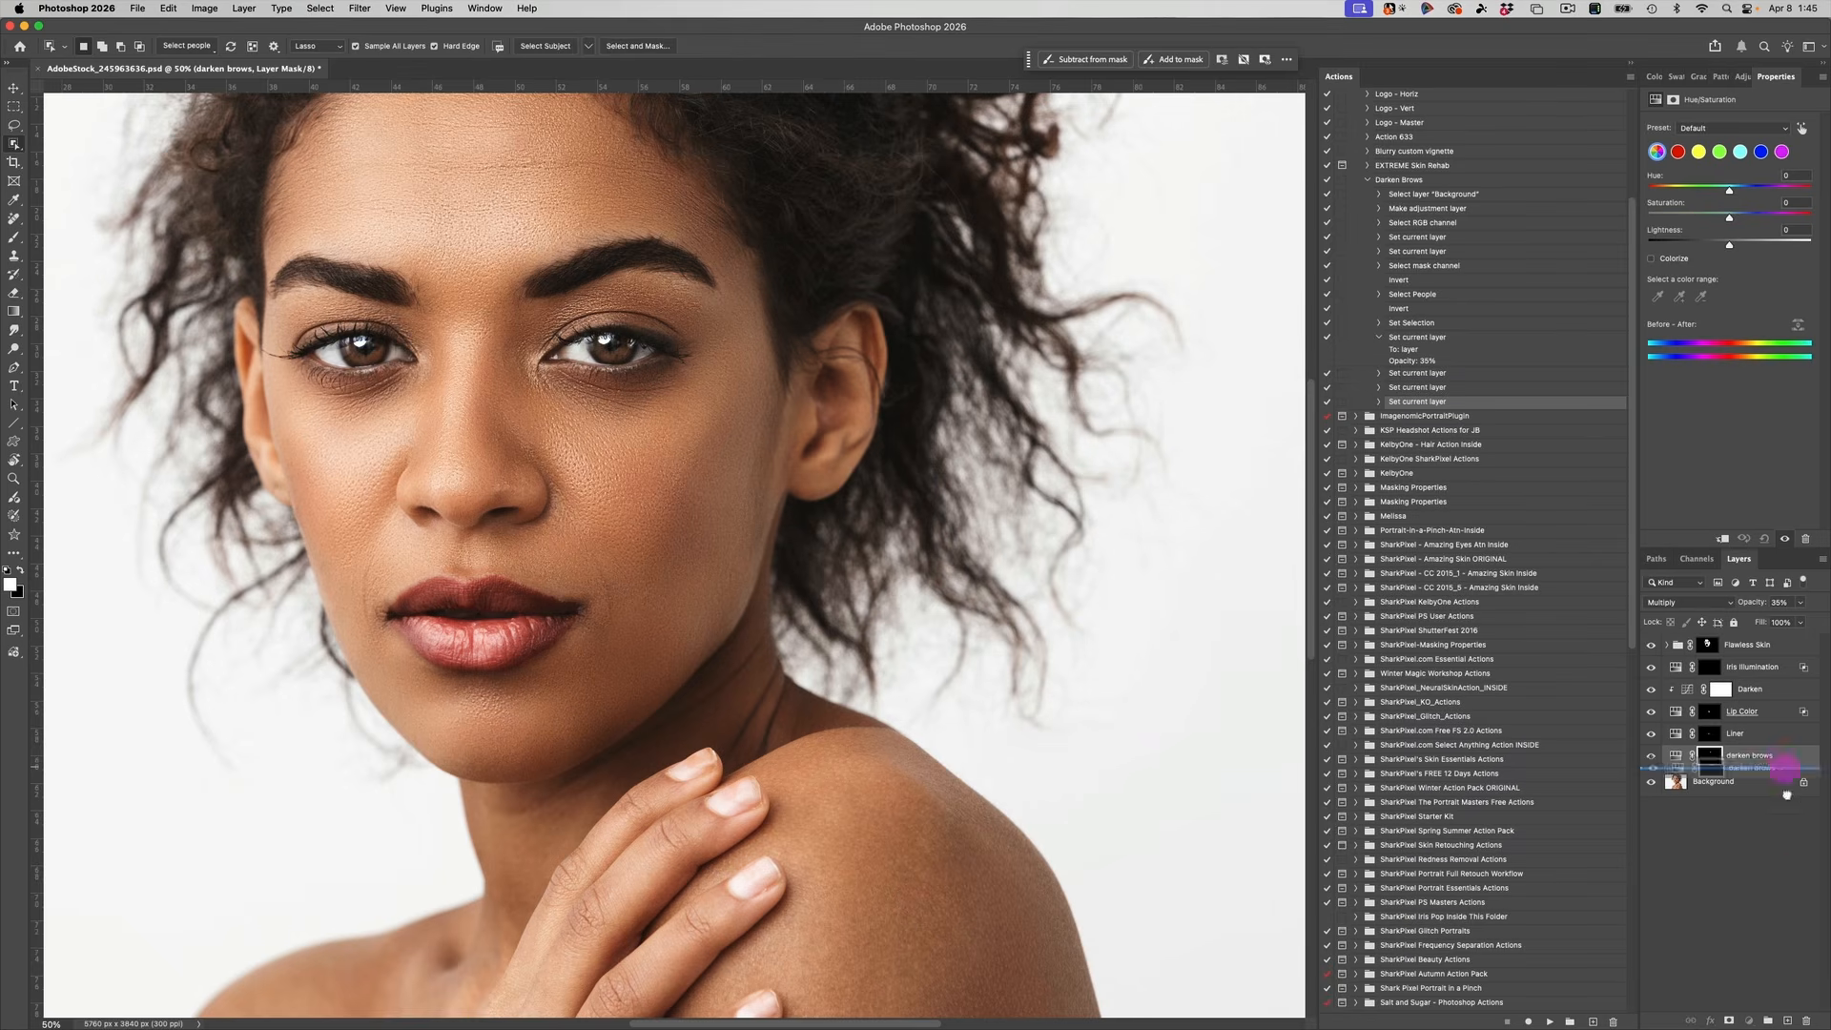
Step: Delete the darken brows layer and play the recorded Darken Brows action to test it
drag(1808, 1018, 1812, 1022)
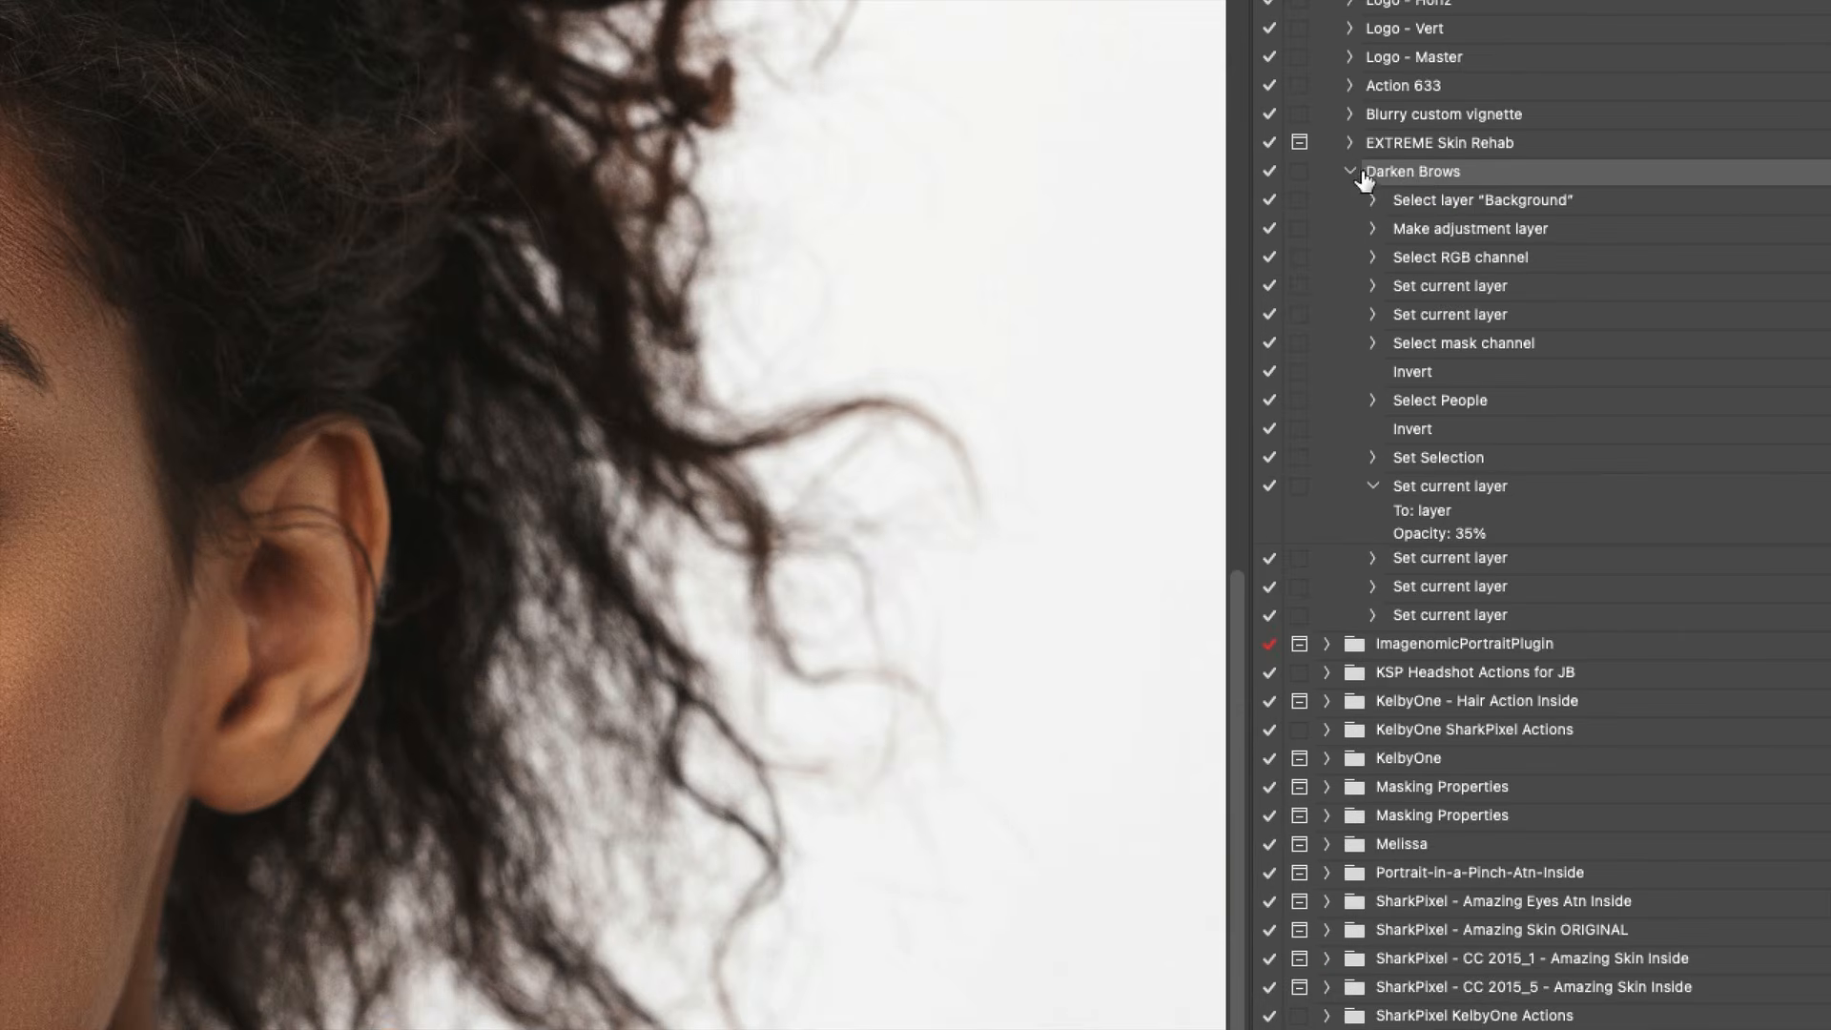
click(1350, 173)
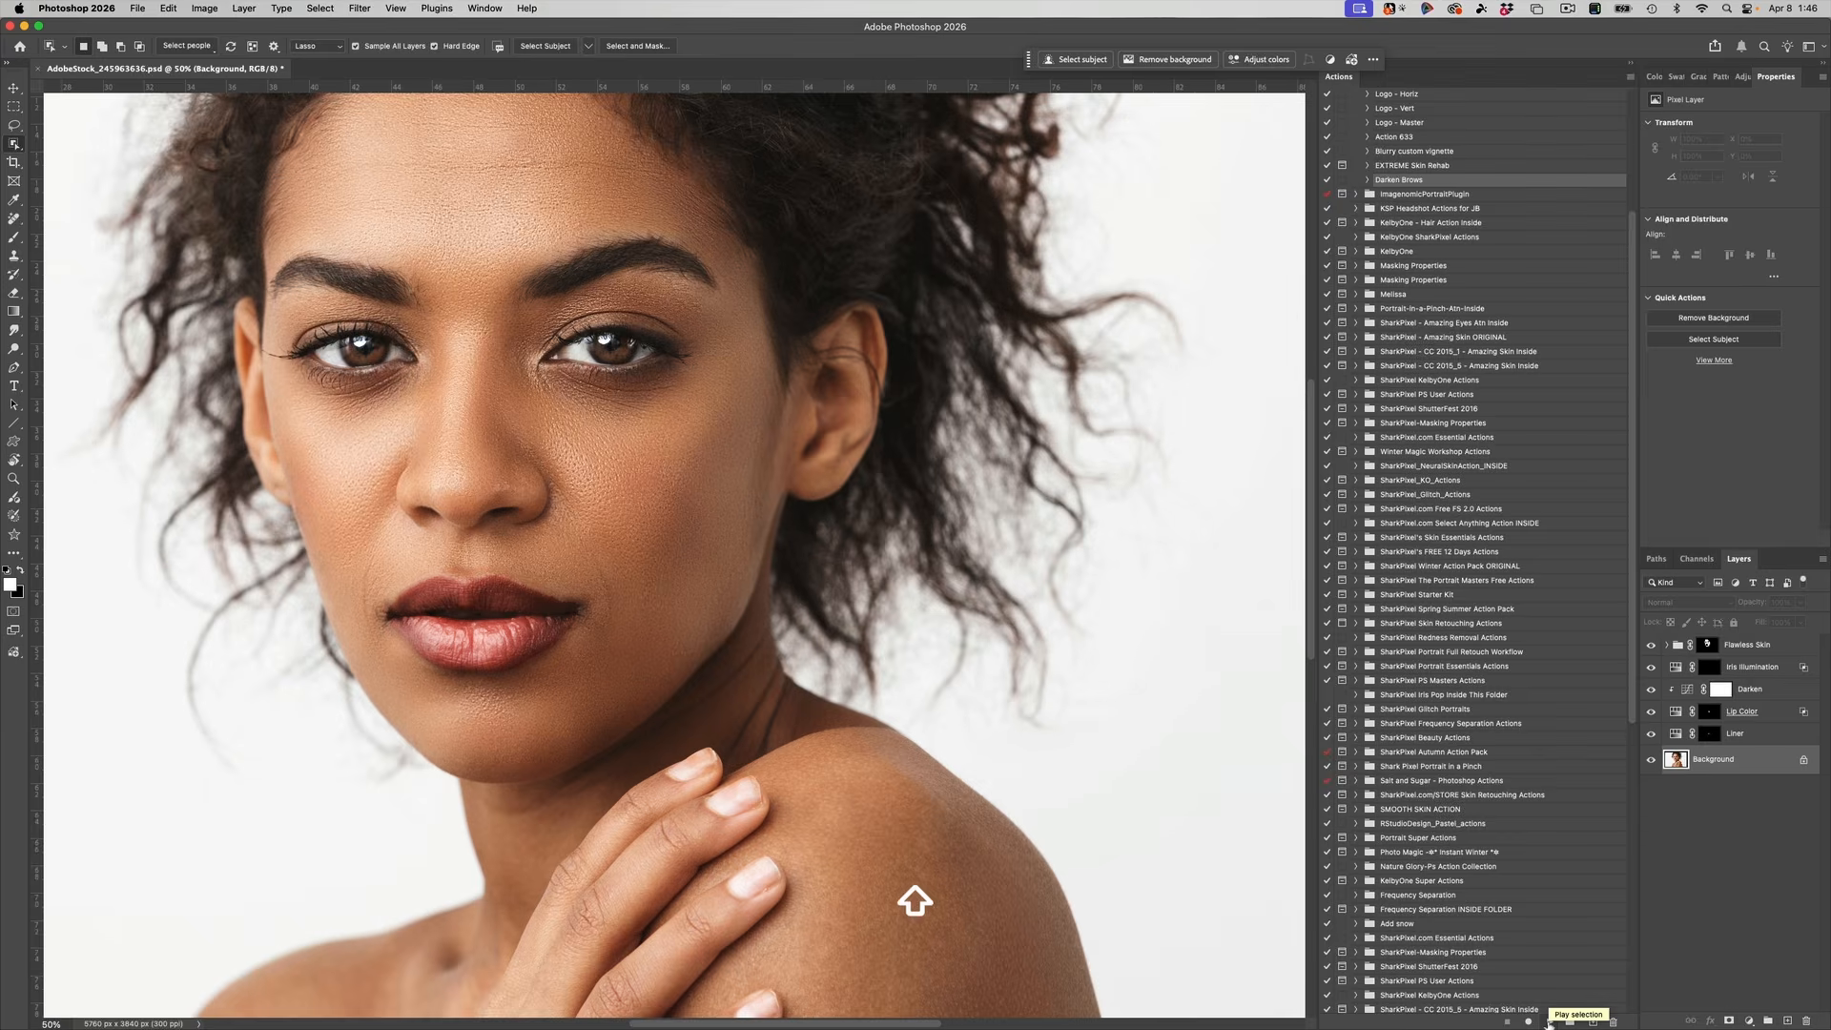
key(c)
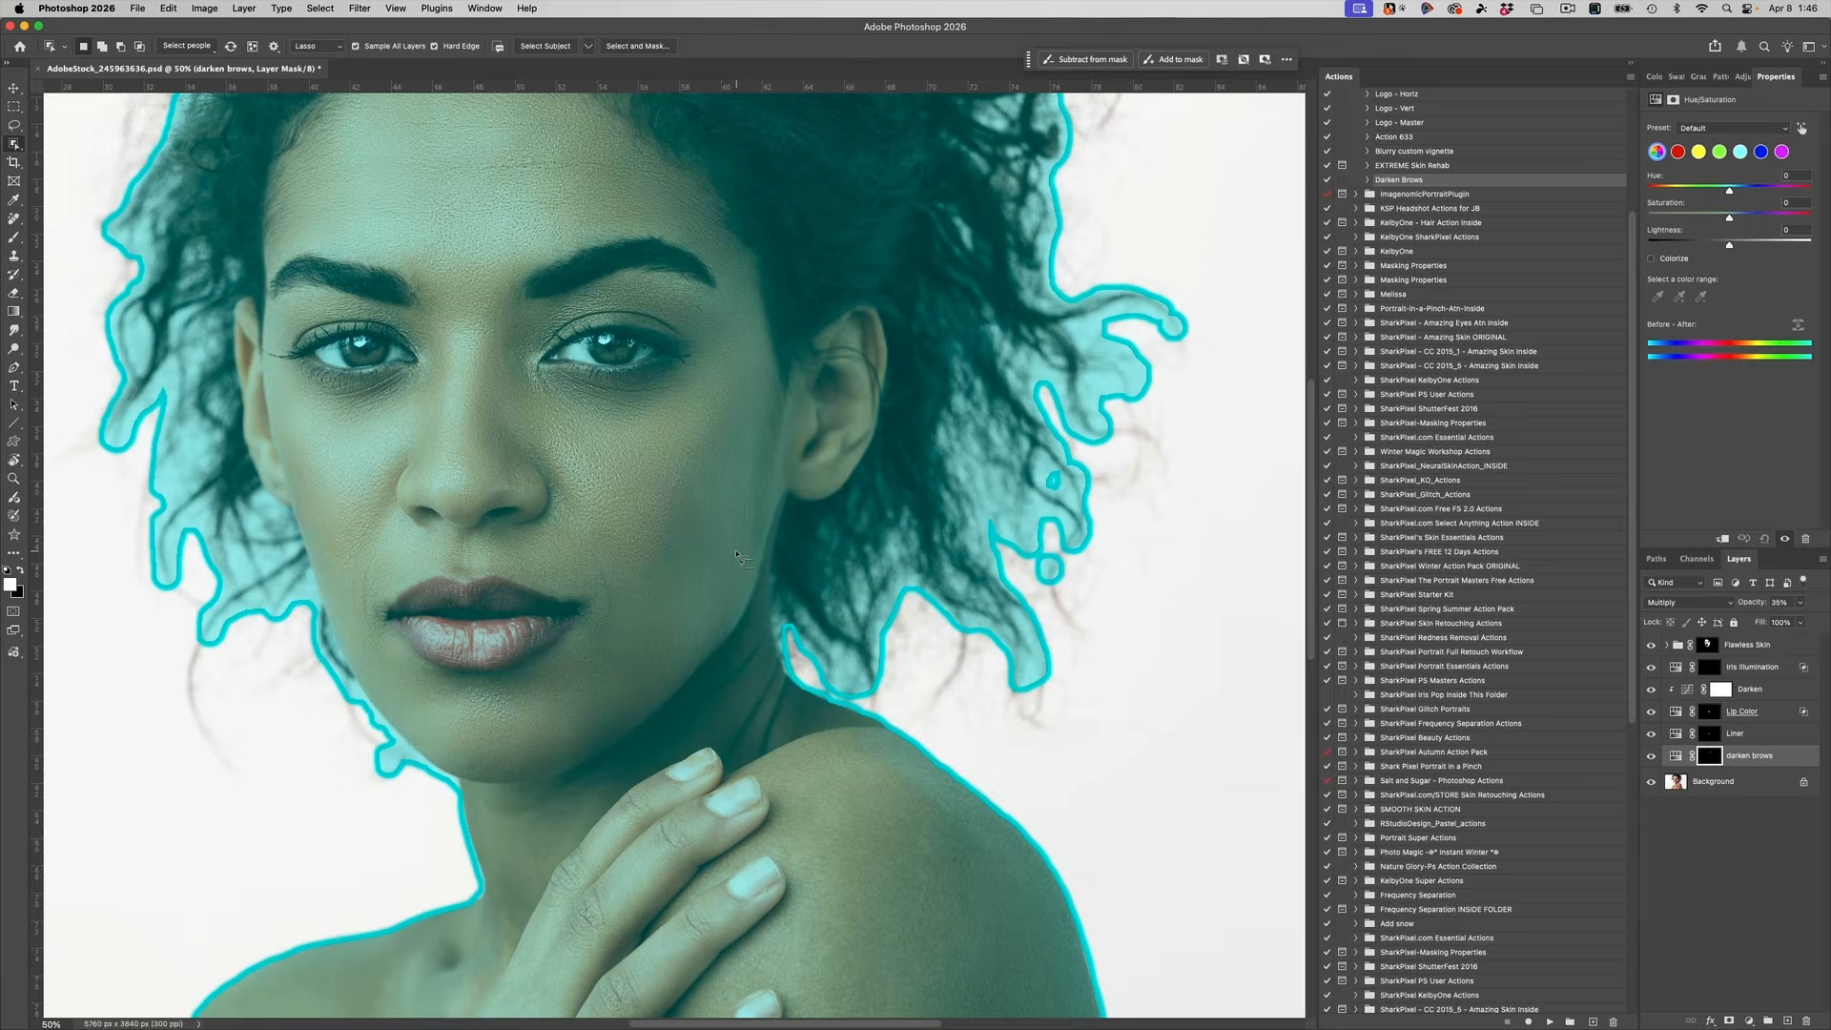
Step: Toggle the darken brows layer's visibility off and on to compare the eyebrows before and after
click(1650, 756)
click(1650, 756)
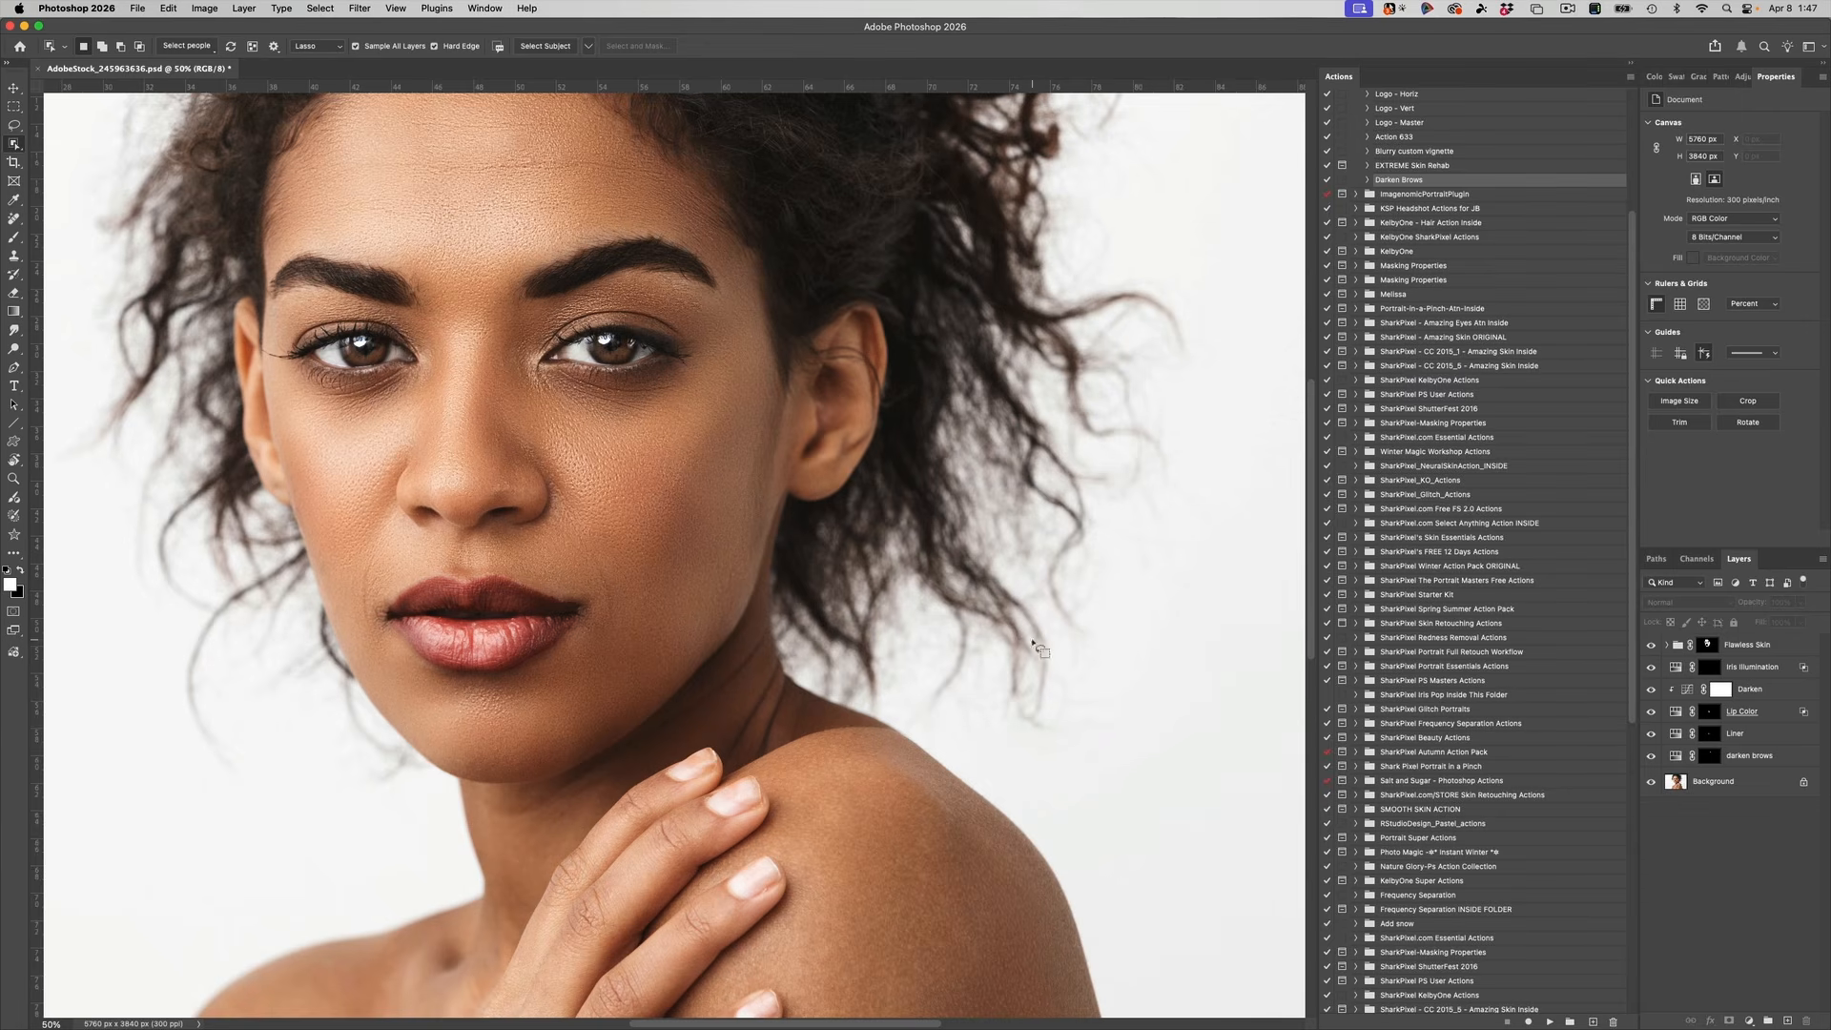
Step: Browse the action sets down to the AI Beauty Actions group
scroll(1532, 674, down, 10)
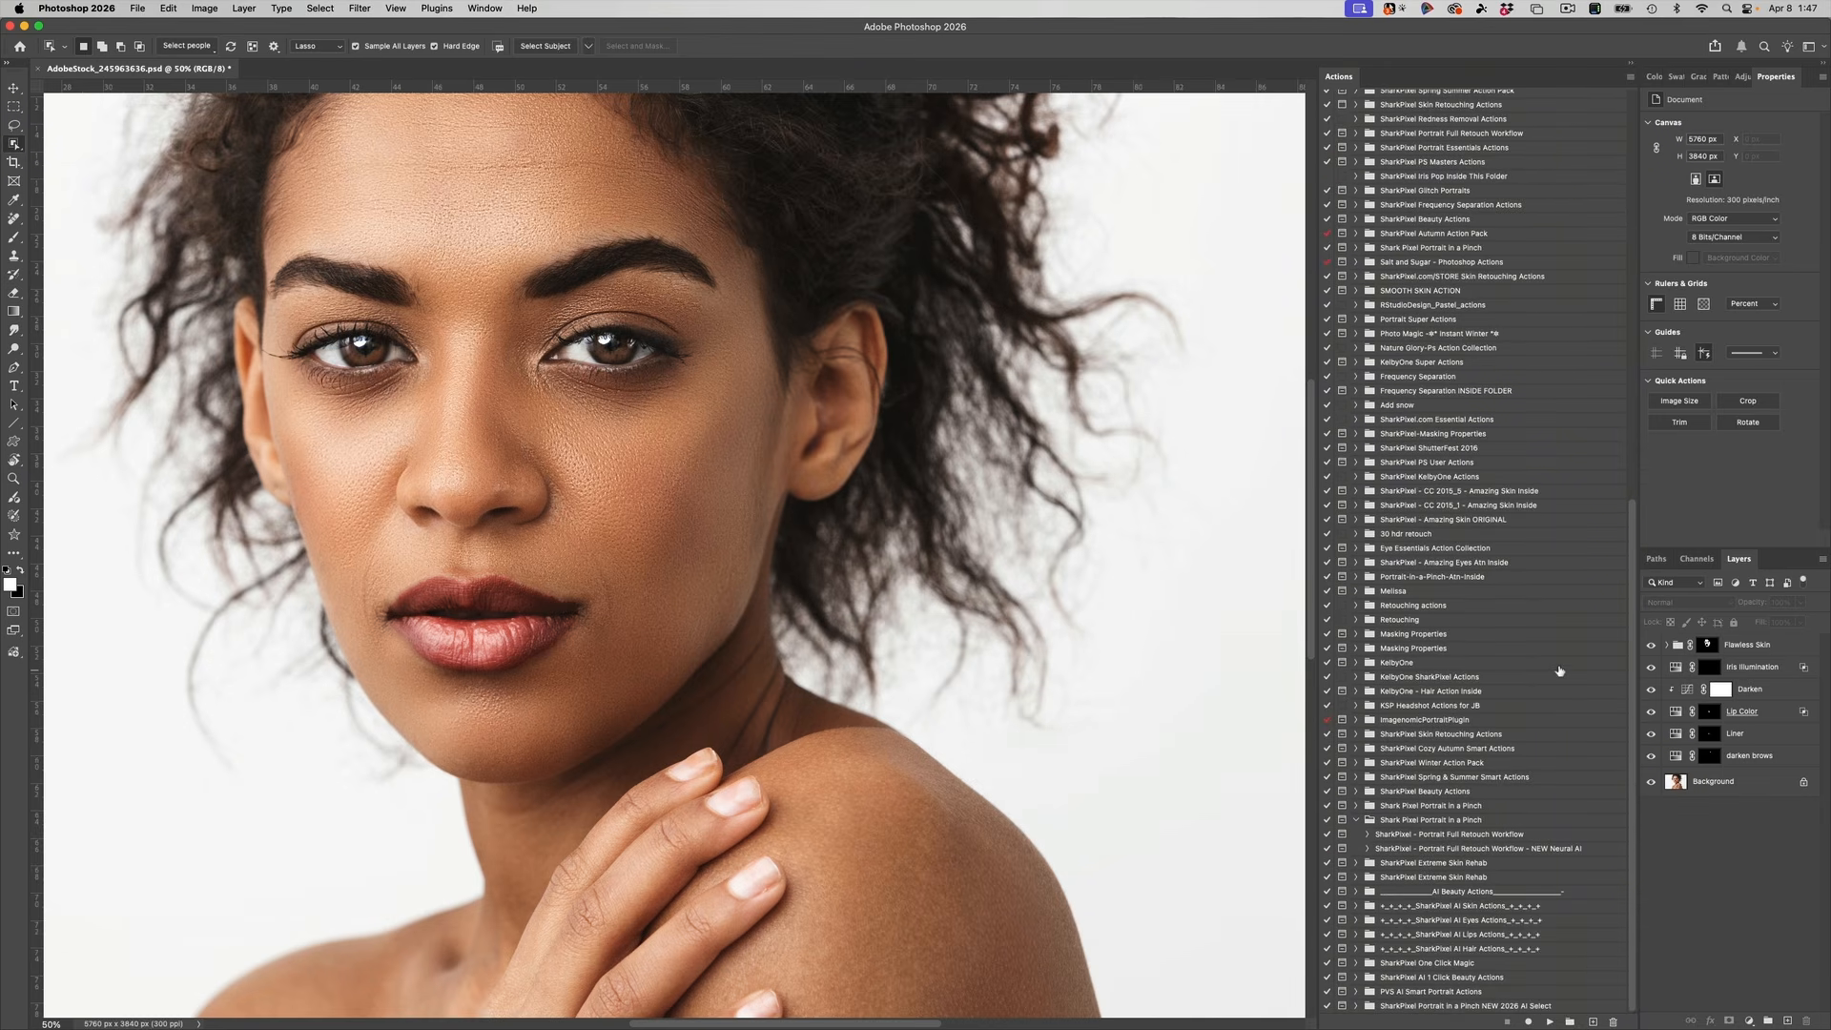